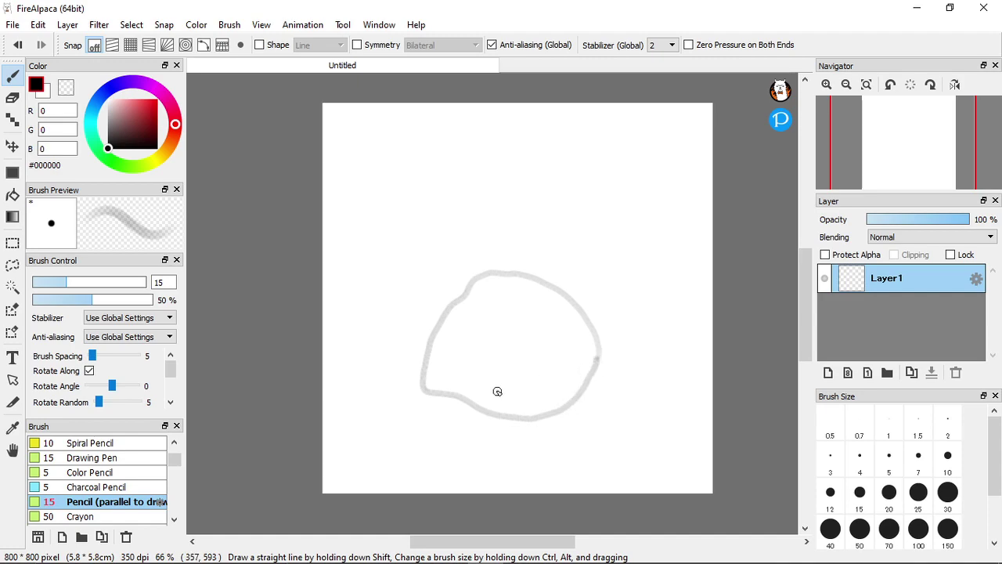
Draw two tall oval eye outlines inside the head sketch with the 15 px black pencil brush
scroll(478, 336, "down", 1)
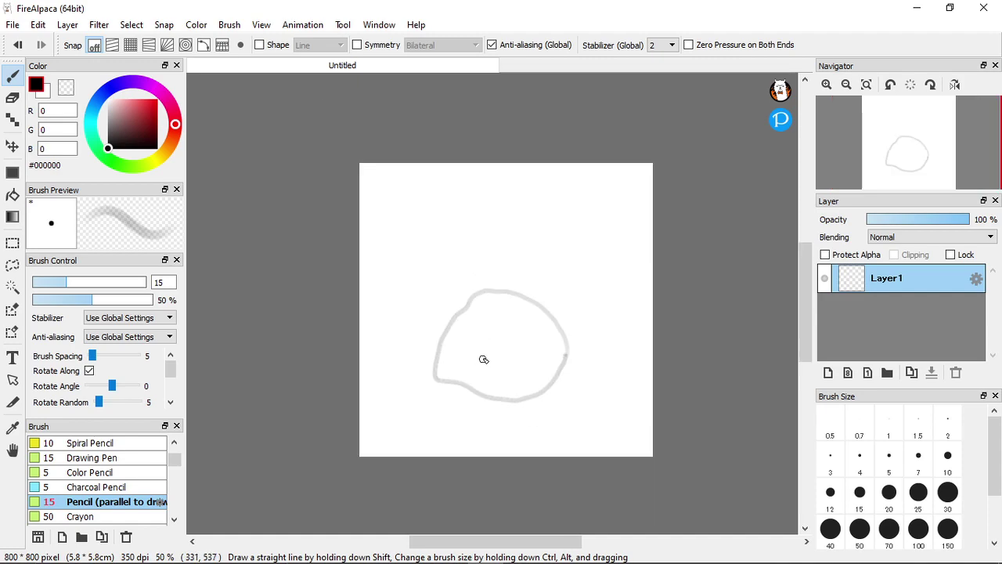
scroll(481, 358, "up", 4)
scroll(485, 349, "down", 4)
scroll(568, 341, "up", 1)
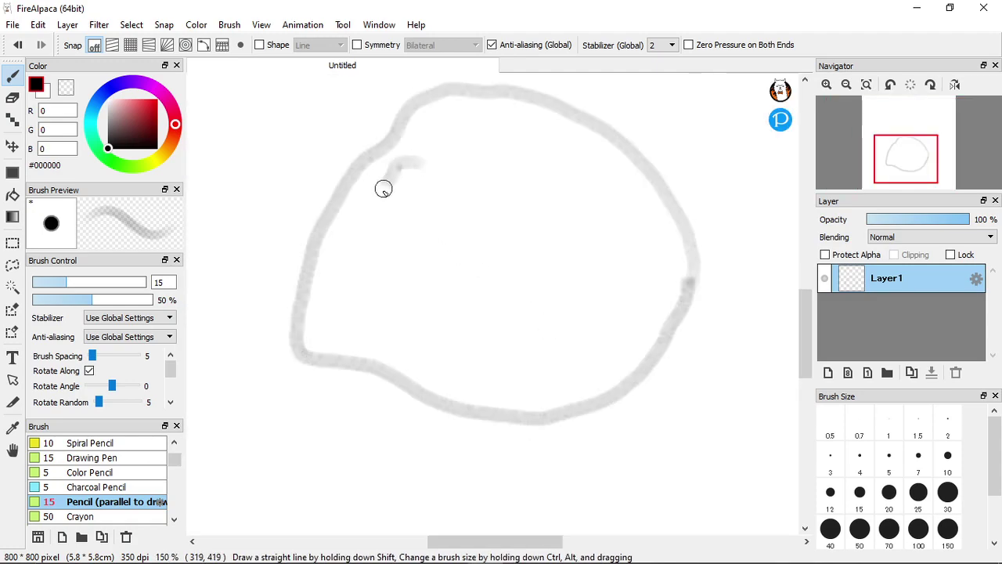
mouse_move(385, 185)
left_mouse_down()
mouse_move(372, 237)
mouse_move(382, 278)
left_mouse_up()
mouse_move(454, 280)
left_mouse_down()
mouse_move(469, 228)
mouse_move(452, 190)
left_mouse_up()
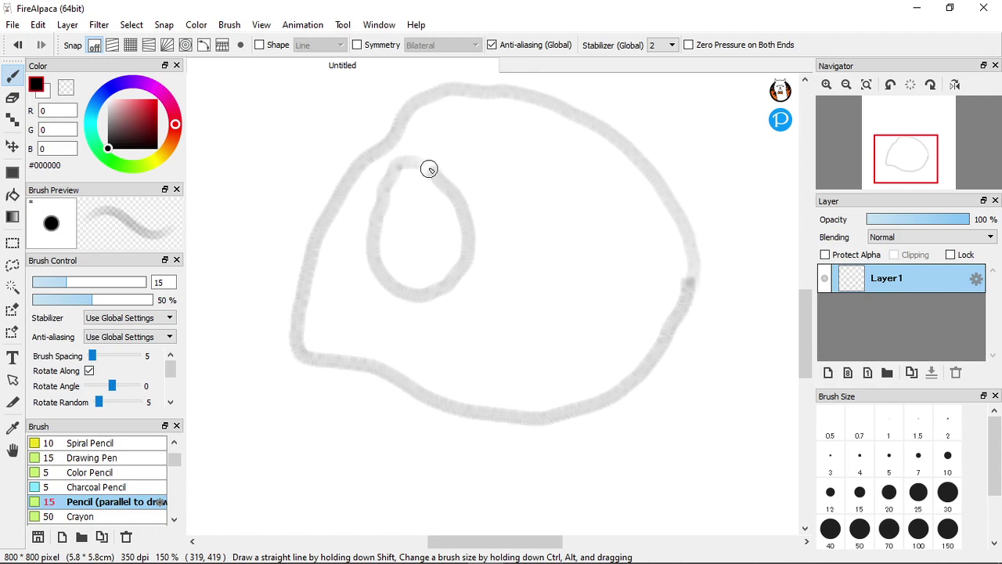
mouse_move(565, 213)
left_mouse_down()
mouse_move(533, 242)
mouse_move(523, 279)
left_mouse_up()
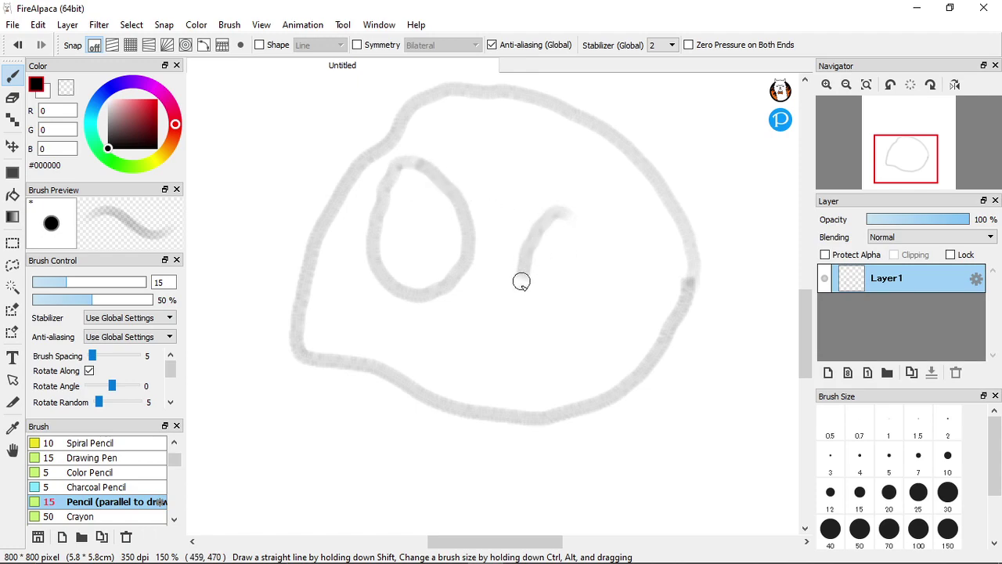
left_click_drag(614, 278, 596, 221)
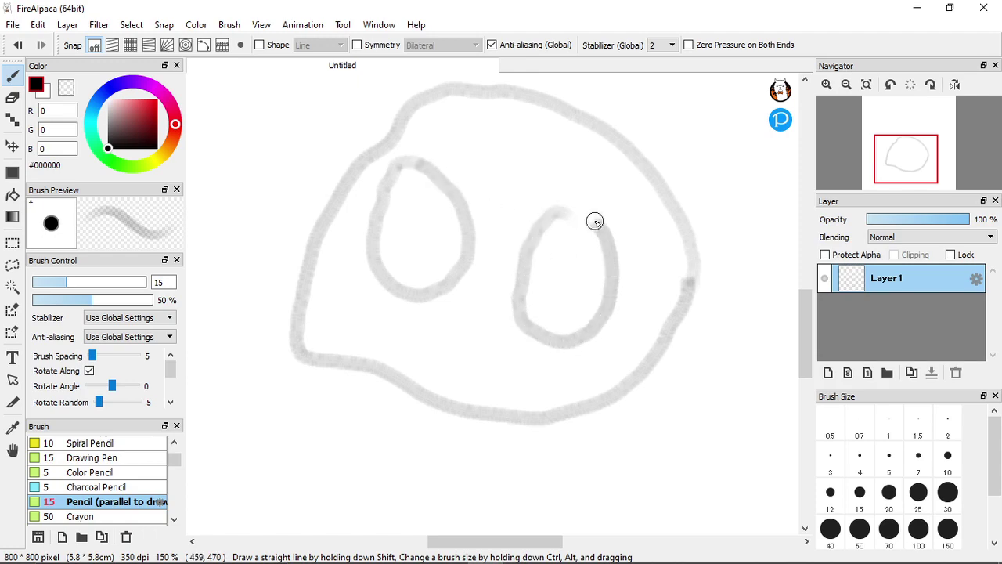
Shade a dark oval pupil at the bottom of each eye with the black pencil brush
scroll(565, 295, "down", 2)
scroll(575, 295, "up", 4)
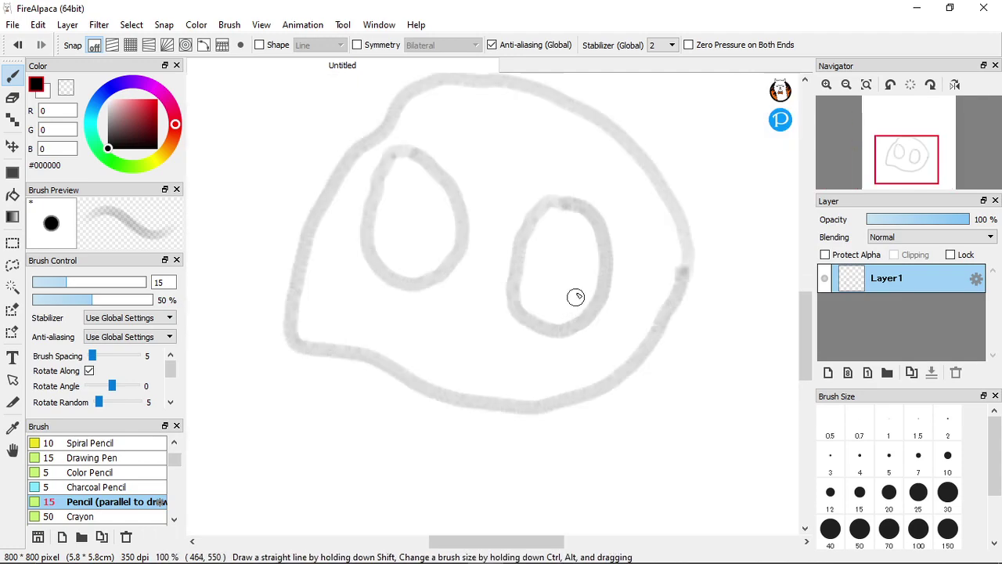
mouse_move(607, 275)
left_mouse_down()
mouse_move(525, 298)
mouse_move(498, 333)
mouse_move(497, 351)
mouse_move(555, 359)
mouse_move(579, 350)
mouse_move(599, 334)
mouse_move(610, 275)
mouse_move(583, 336)
mouse_move(589, 292)
mouse_move(585, 325)
mouse_move(581, 295)
mouse_move(566, 336)
mouse_move(547, 321)
mouse_move(531, 336)
mouse_move(528, 316)
mouse_move(517, 337)
mouse_move(554, 330)
mouse_move(535, 358)
mouse_move(571, 318)
mouse_move(540, 363)
mouse_move(595, 299)
mouse_move(515, 359)
mouse_move(587, 296)
mouse_move(513, 355)
mouse_move(578, 293)
mouse_move(514, 362)
mouse_move(549, 329)
left_mouse_up()
scroll(436, 305, "down", 2)
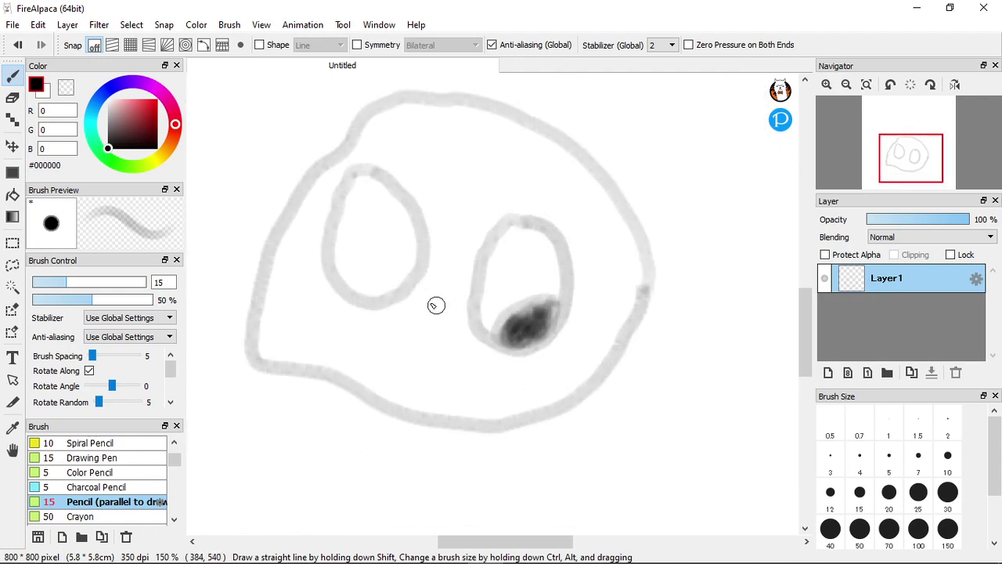
scroll(328, 257, "up", 3)
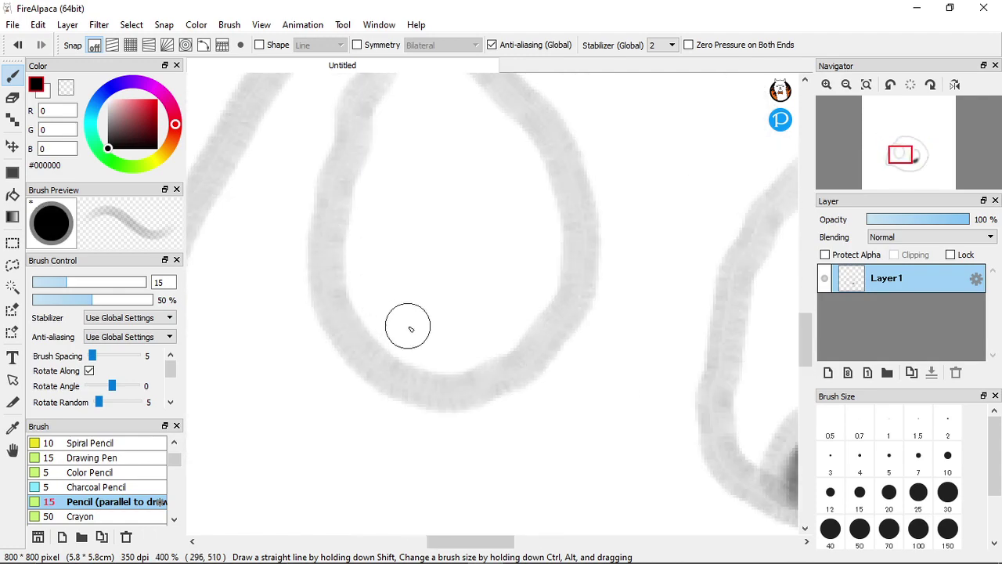
mouse_move(494, 360)
left_mouse_down()
mouse_move(445, 313)
mouse_move(394, 286)
mouse_move(347, 278)
mouse_move(450, 325)
mouse_move(483, 361)
mouse_move(434, 365)
mouse_move(396, 350)
mouse_move(345, 291)
mouse_move(426, 343)
mouse_move(445, 327)
mouse_move(382, 330)
mouse_move(464, 327)
mouse_move(399, 339)
mouse_move(430, 299)
mouse_move(402, 344)
mouse_move(445, 311)
mouse_move(384, 339)
mouse_move(436, 305)
mouse_move(384, 334)
mouse_move(403, 293)
mouse_move(435, 339)
mouse_move(391, 331)
mouse_move(387, 303)
mouse_move(436, 318)
mouse_move(394, 315)
mouse_move(362, 282)
mouse_move(418, 327)
mouse_move(357, 294)
mouse_move(431, 320)
mouse_move(401, 338)
mouse_move(394, 309)
mouse_move(431, 343)
mouse_move(387, 323)
mouse_move(433, 347)
left_mouse_up()
scroll(432, 347, "down", 4)
scroll(515, 371, "up", 5)
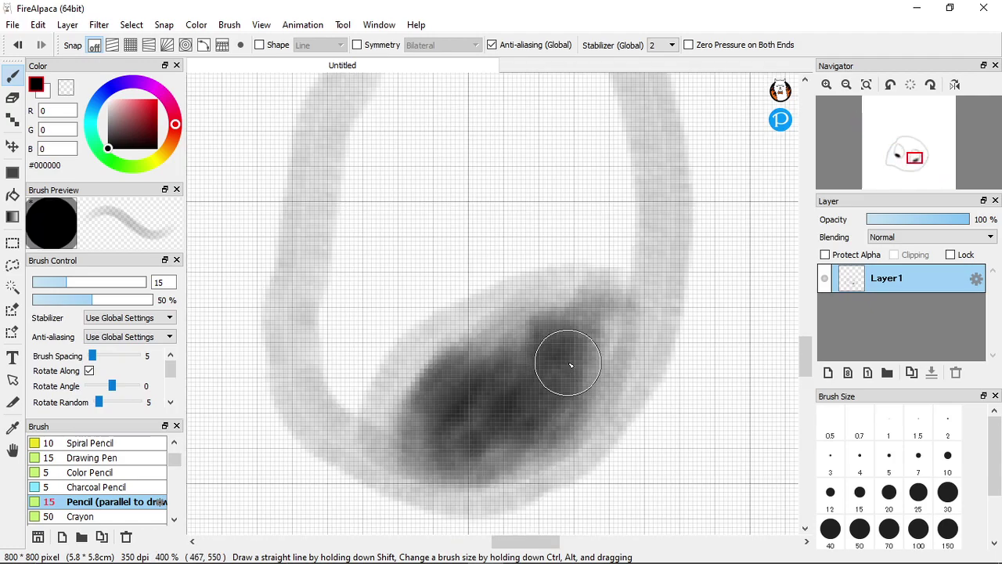
mouse_move(555, 295)
left_mouse_down()
mouse_move(504, 384)
mouse_move(594, 289)
mouse_move(414, 396)
mouse_move(526, 301)
mouse_move(408, 418)
mouse_move(473, 342)
mouse_move(433, 424)
mouse_move(527, 372)
mouse_move(412, 389)
mouse_move(526, 387)
mouse_move(526, 312)
mouse_move(443, 413)
mouse_move(567, 372)
mouse_move(521, 328)
mouse_move(486, 427)
mouse_move(613, 338)
mouse_move(504, 401)
mouse_move(606, 343)
mouse_move(602, 295)
mouse_move(561, 293)
mouse_move(498, 318)
mouse_move(446, 375)
mouse_move(437, 412)
mouse_move(484, 446)
mouse_move(542, 446)
mouse_move(602, 373)
mouse_move(608, 319)
mouse_move(536, 283)
mouse_move(464, 348)
mouse_move(425, 408)
mouse_move(532, 436)
left_mouse_up()
scroll(476, 360, "down", 8)
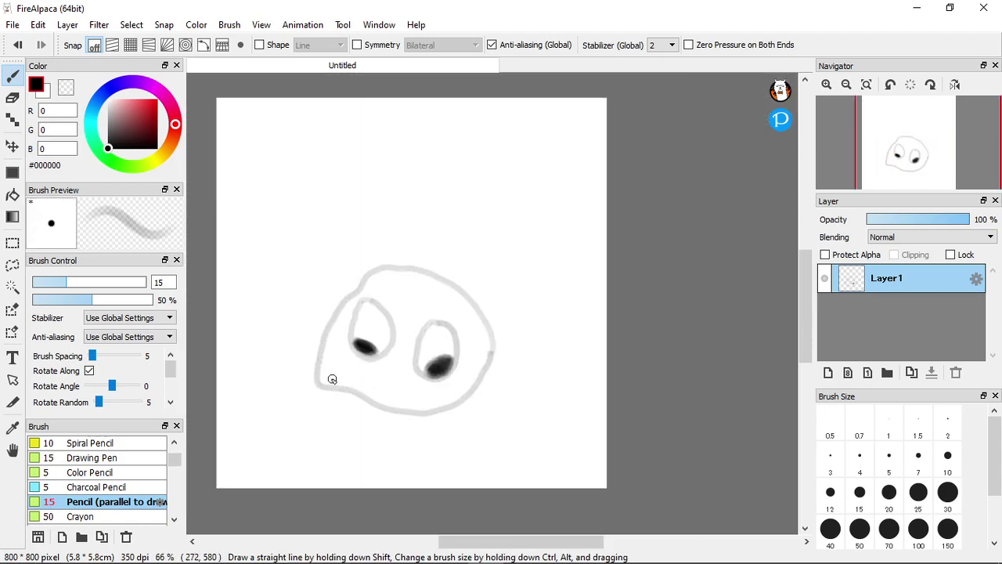
Add a new layer and move it beneath Layer1, which holds the line sketch
scroll(292, 362, "up", 3)
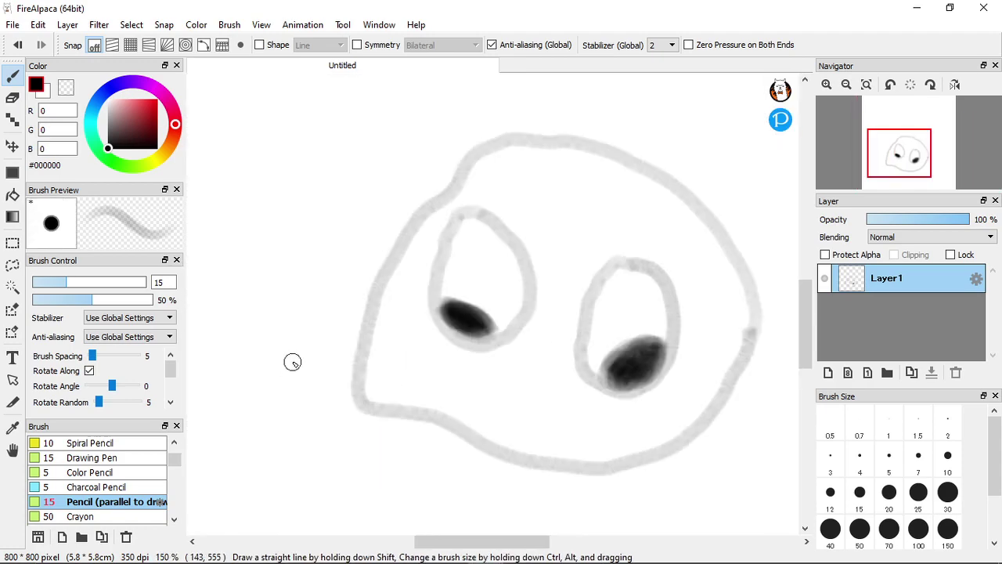
left_click(837, 368)
left_click_drag(895, 280, 895, 331)
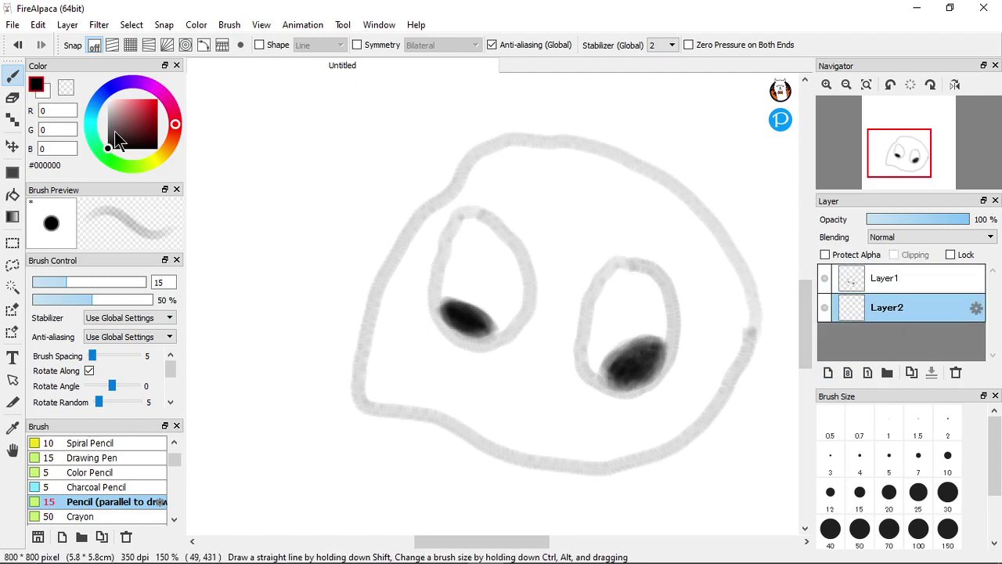
Shade the crown, the back of the head and the lower jaw in dark grey #4D4D4D, leaving the eyes white
left_click_drag(105, 131, 107, 138)
mouse_move(636, 199)
left_mouse_down()
mouse_move(586, 186)
mouse_move(685, 245)
mouse_move(562, 171)
mouse_move(662, 204)
mouse_move(689, 227)
mouse_move(604, 169)
mouse_move(678, 209)
mouse_move(626, 175)
mouse_move(691, 202)
mouse_move(680, 211)
mouse_move(648, 189)
mouse_move(712, 241)
mouse_move(742, 299)
mouse_move(701, 253)
mouse_move(747, 330)
mouse_move(687, 237)
mouse_move(745, 329)
mouse_move(677, 237)
mouse_move(734, 327)
mouse_move(654, 228)
mouse_move(707, 294)
mouse_move(623, 211)
mouse_move(673, 260)
mouse_move(567, 182)
mouse_move(636, 249)
mouse_move(560, 195)
mouse_move(600, 255)
mouse_move(549, 199)
mouse_move(577, 264)
mouse_move(528, 211)
mouse_move(479, 200)
mouse_move(495, 192)
mouse_move(527, 204)
mouse_move(539, 187)
mouse_move(505, 170)
mouse_move(533, 168)
mouse_move(519, 157)
mouse_move(611, 163)
mouse_move(517, 154)
mouse_move(530, 156)
mouse_move(489, 161)
mouse_move(476, 181)
left_mouse_up()
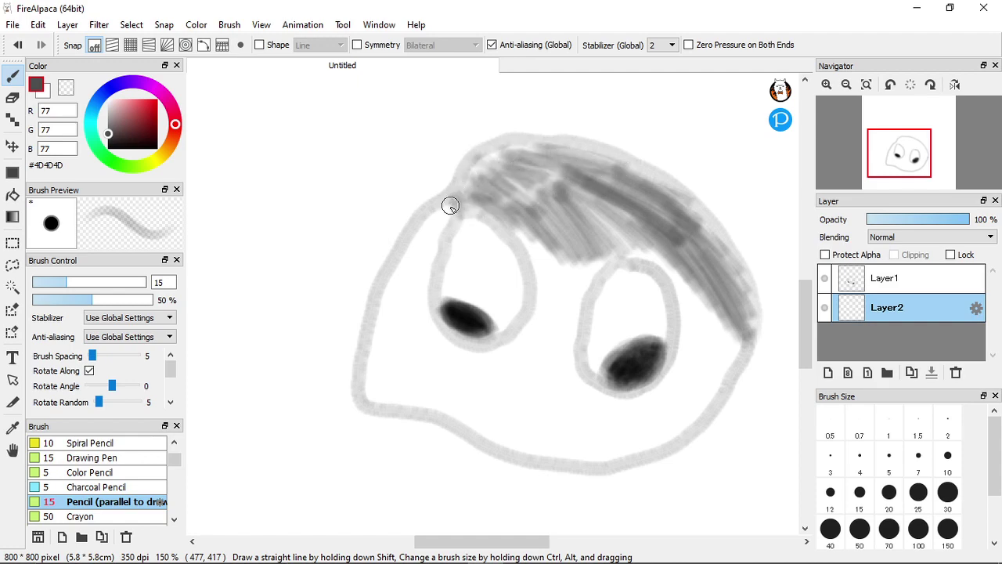
mouse_move(558, 255)
left_mouse_down()
mouse_move(514, 225)
mouse_move(555, 298)
mouse_move(536, 294)
mouse_move(563, 315)
mouse_move(568, 269)
left_mouse_up()
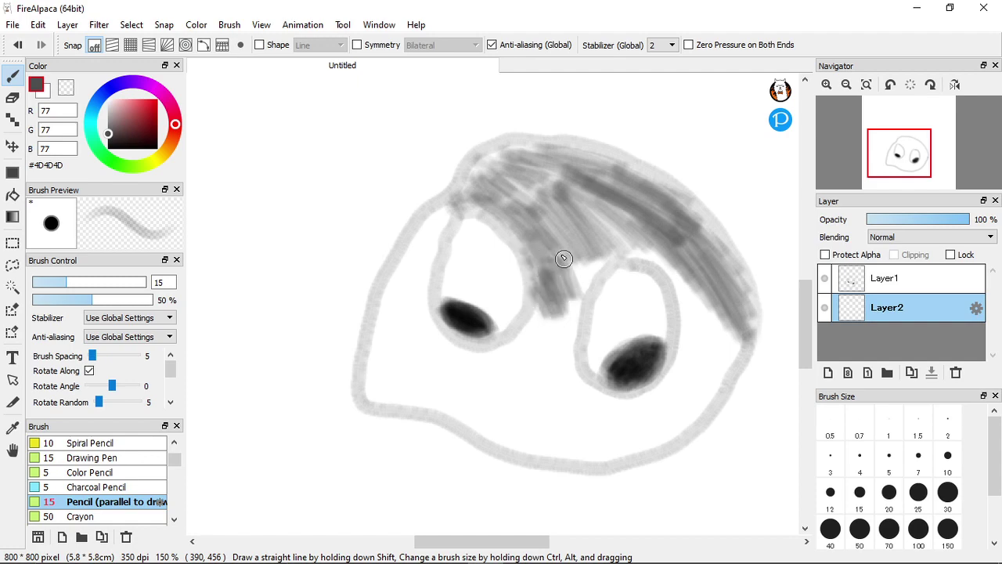
mouse_move(705, 310)
left_mouse_down()
mouse_move(649, 248)
mouse_move(641, 257)
left_mouse_up()
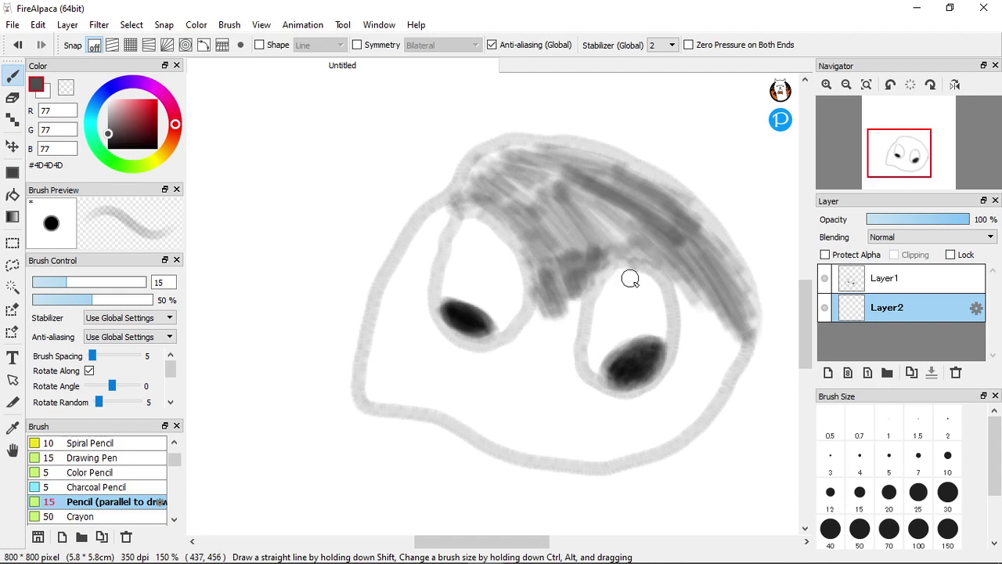
mouse_move(704, 334)
left_mouse_down()
mouse_move(738, 355)
mouse_move(698, 290)
mouse_move(739, 348)
mouse_move(711, 332)
mouse_move(686, 293)
mouse_move(701, 340)
mouse_move(686, 308)
mouse_move(684, 383)
mouse_move(653, 417)
mouse_move(662, 392)
mouse_move(663, 443)
mouse_move(683, 425)
mouse_move(684, 434)
mouse_move(713, 357)
mouse_move(723, 363)
mouse_move(717, 395)
mouse_move(709, 345)
mouse_move(699, 350)
mouse_move(666, 429)
mouse_move(725, 343)
mouse_move(697, 411)
mouse_move(684, 333)
mouse_move(685, 361)
mouse_move(649, 448)
mouse_move(657, 442)
mouse_move(684, 416)
mouse_move(638, 446)
mouse_move(647, 413)
mouse_move(641, 451)
mouse_move(638, 422)
mouse_move(615, 458)
mouse_move(596, 433)
mouse_move(577, 457)
mouse_move(586, 422)
mouse_move(566, 436)
left_mouse_up()
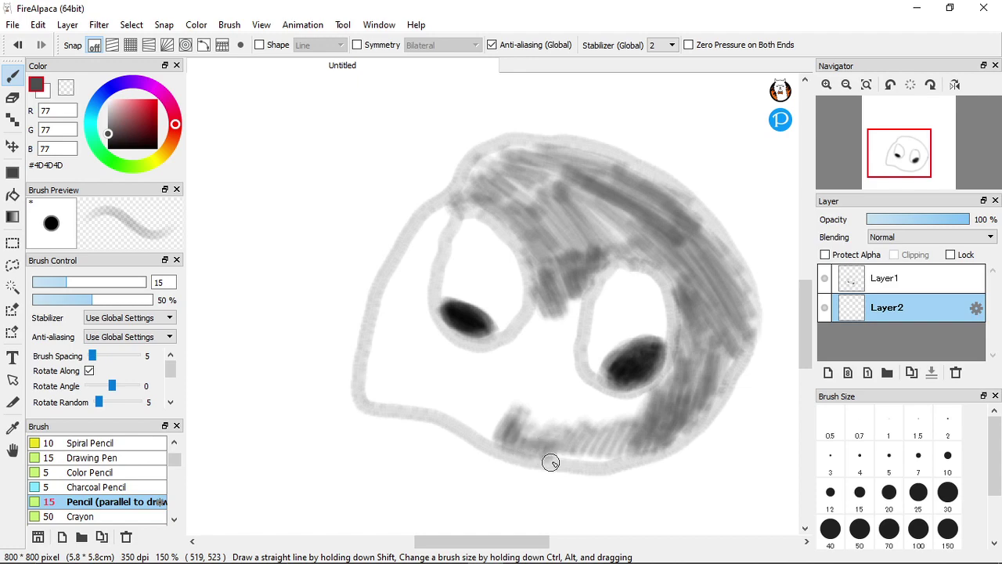
mouse_move(614, 449)
left_mouse_down()
mouse_move(629, 409)
mouse_move(589, 437)
mouse_move(628, 408)
mouse_move(549, 429)
mouse_move(537, 397)
left_mouse_up()
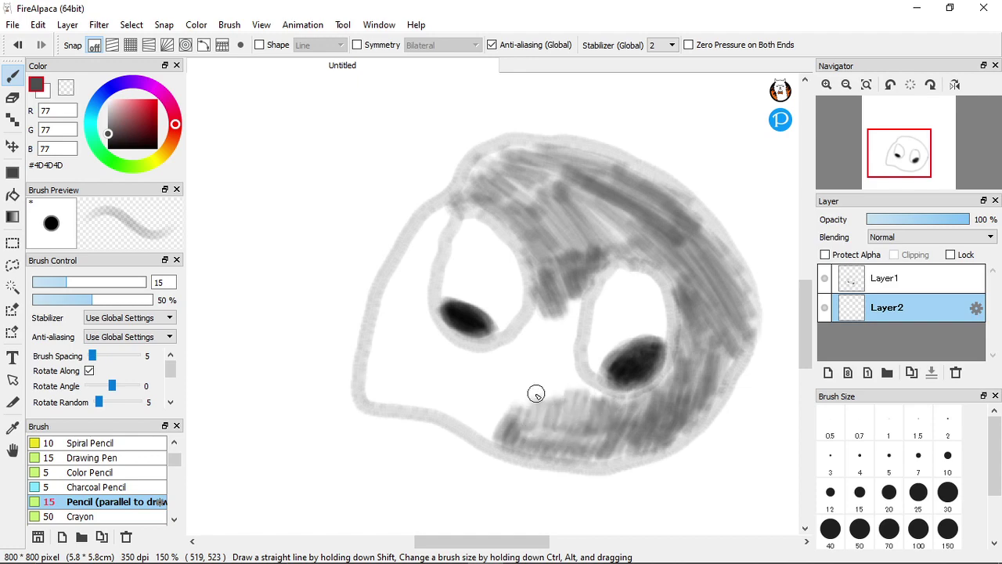
Fill the snout and the areas between and around the eyes with grey pencil shading
mouse_move(534, 433)
left_mouse_down()
mouse_move(586, 438)
mouse_move(612, 413)
mouse_move(572, 398)
mouse_move(569, 308)
mouse_move(564, 361)
mouse_move(571, 292)
mouse_move(576, 332)
mouse_move(563, 386)
mouse_move(553, 308)
mouse_move(532, 401)
mouse_move(537, 367)
mouse_move(523, 332)
mouse_move(512, 403)
mouse_move(473, 355)
mouse_move(473, 394)
mouse_move(444, 377)
mouse_move(442, 392)
mouse_move(466, 417)
mouse_move(459, 411)
mouse_move(481, 400)
mouse_move(472, 388)
mouse_move(465, 407)
mouse_move(435, 390)
left_mouse_up()
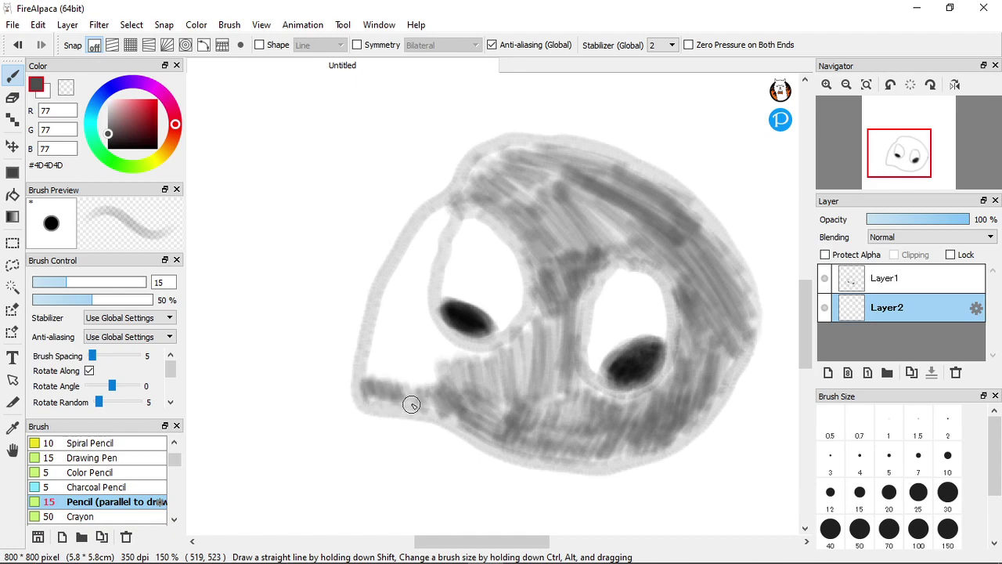
mouse_move(501, 400)
left_mouse_down()
mouse_move(534, 415)
mouse_move(457, 388)
mouse_move(499, 374)
left_mouse_up()
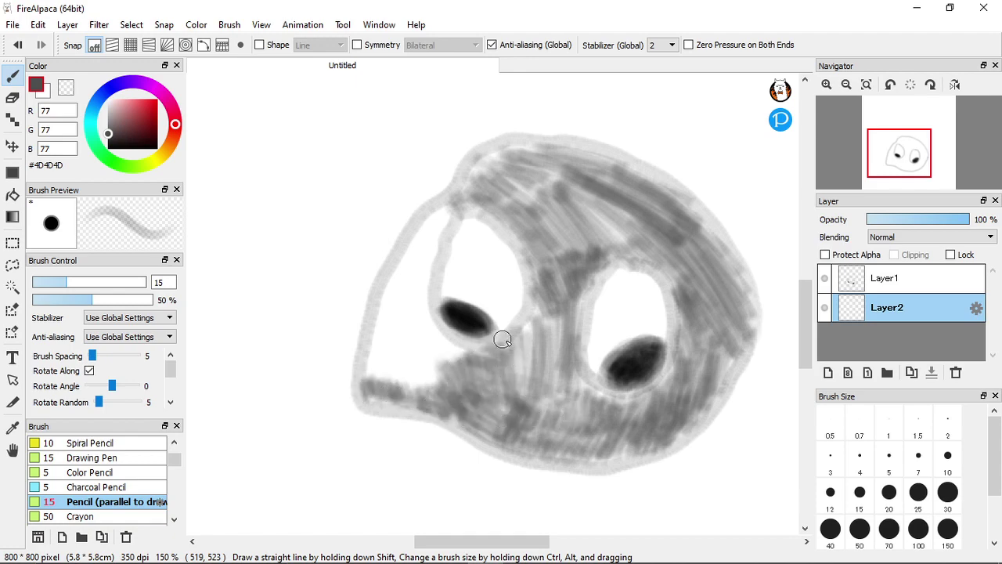
mouse_move(541, 311)
left_mouse_down()
mouse_move(501, 219)
mouse_move(514, 170)
mouse_move(471, 195)
left_mouse_up()
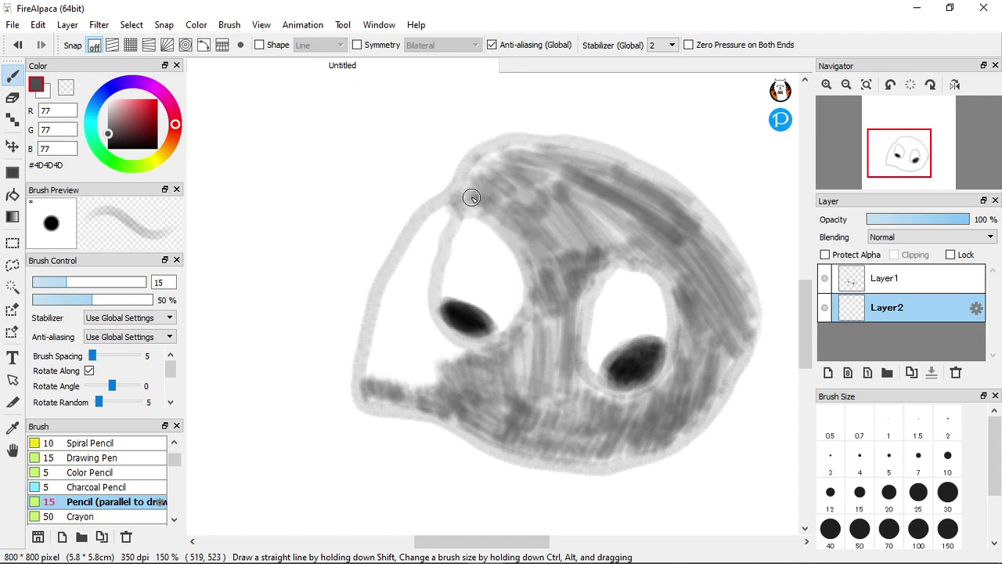
mouse_move(440, 249)
left_mouse_down()
mouse_move(417, 233)
mouse_move(430, 270)
mouse_move(410, 259)
mouse_move(396, 269)
mouse_move(403, 320)
mouse_move(376, 316)
left_mouse_up()
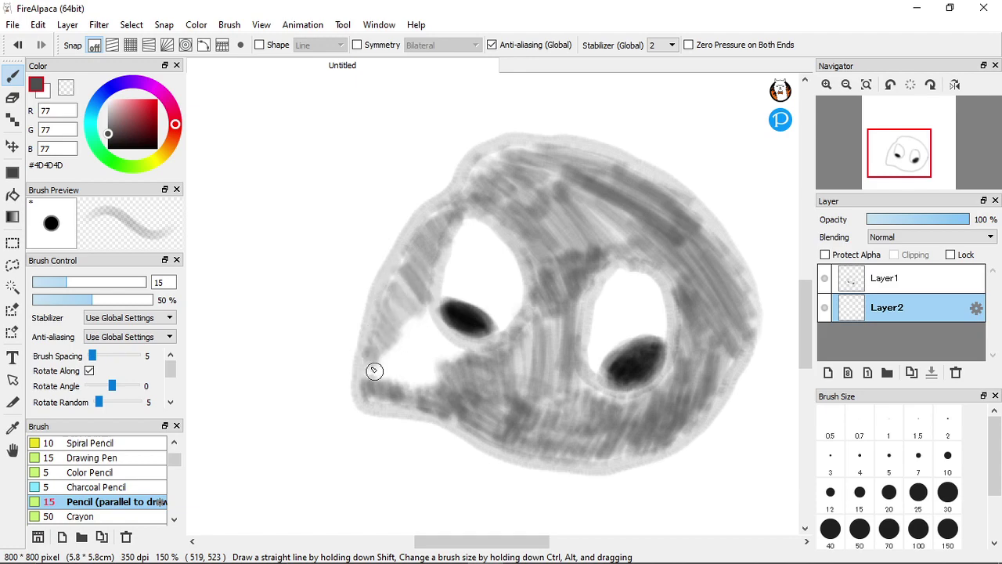
mouse_move(365, 372)
left_mouse_down()
mouse_move(446, 390)
mouse_move(393, 335)
mouse_move(443, 356)
mouse_move(437, 343)
mouse_move(452, 358)
mouse_move(430, 320)
mouse_move(412, 384)
mouse_move(514, 366)
mouse_move(565, 377)
mouse_move(548, 310)
left_mouse_up()
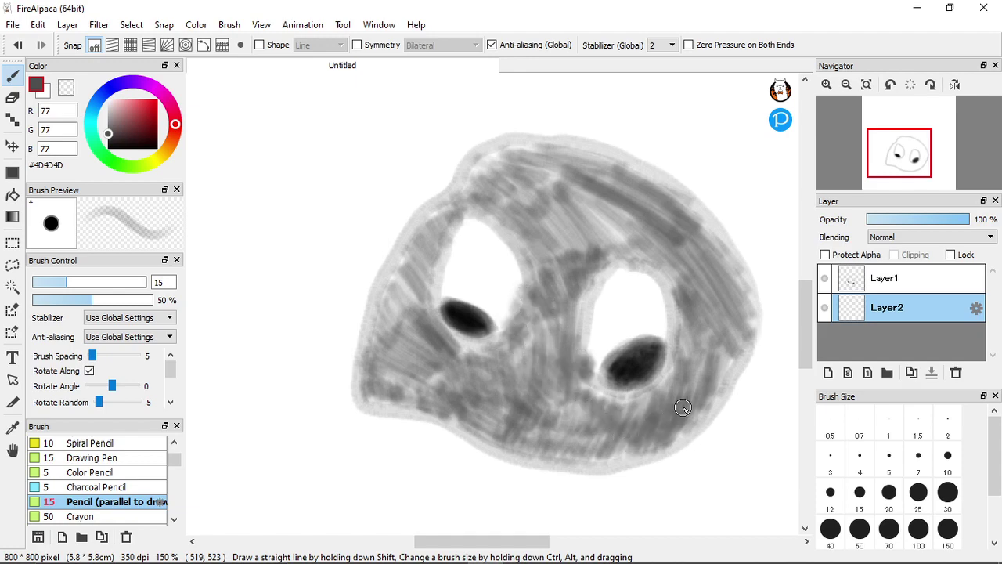
Extend the grey shading over the head's outline along the back, forehead, snout and underside
mouse_move(746, 362)
left_mouse_down()
mouse_move(759, 328)
mouse_move(755, 279)
mouse_move(721, 207)
mouse_move(705, 204)
mouse_move(724, 257)
mouse_move(683, 224)
mouse_move(702, 222)
mouse_move(671, 188)
mouse_move(619, 163)
left_mouse_up()
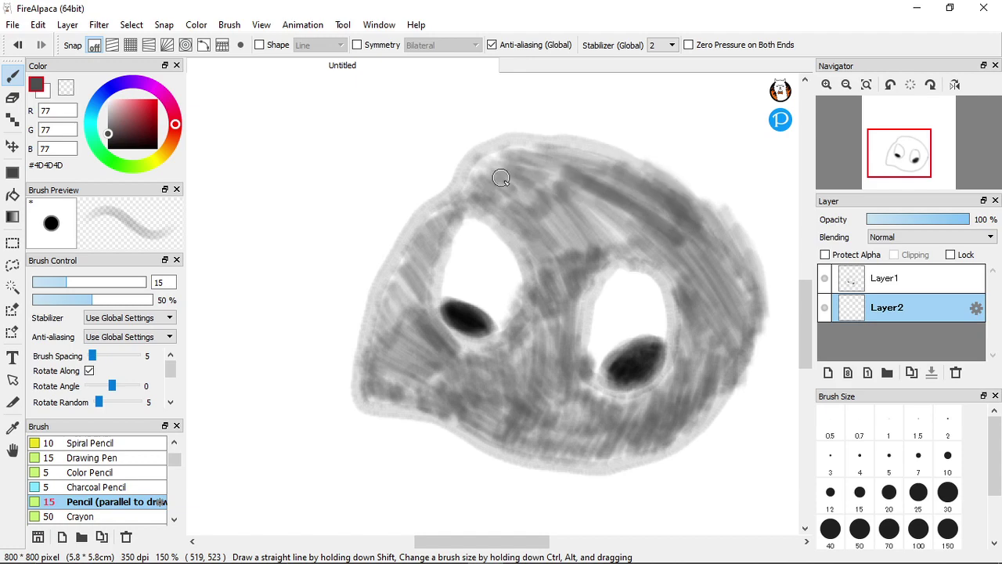
mouse_move(449, 218)
left_mouse_down()
mouse_move(415, 207)
mouse_move(408, 224)
mouse_move(423, 249)
mouse_move(397, 274)
left_mouse_up()
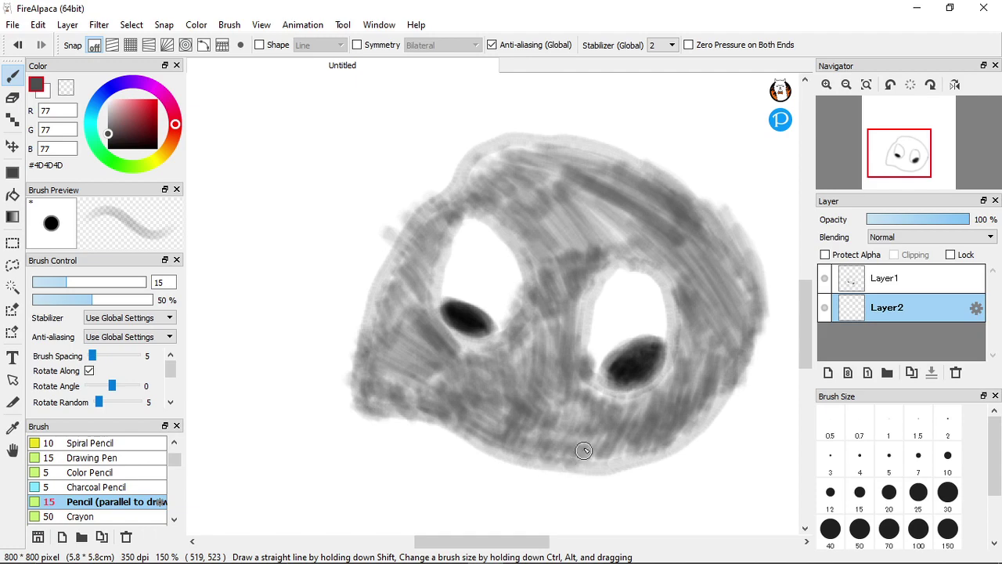
left_click_drag(607, 466, 650, 431)
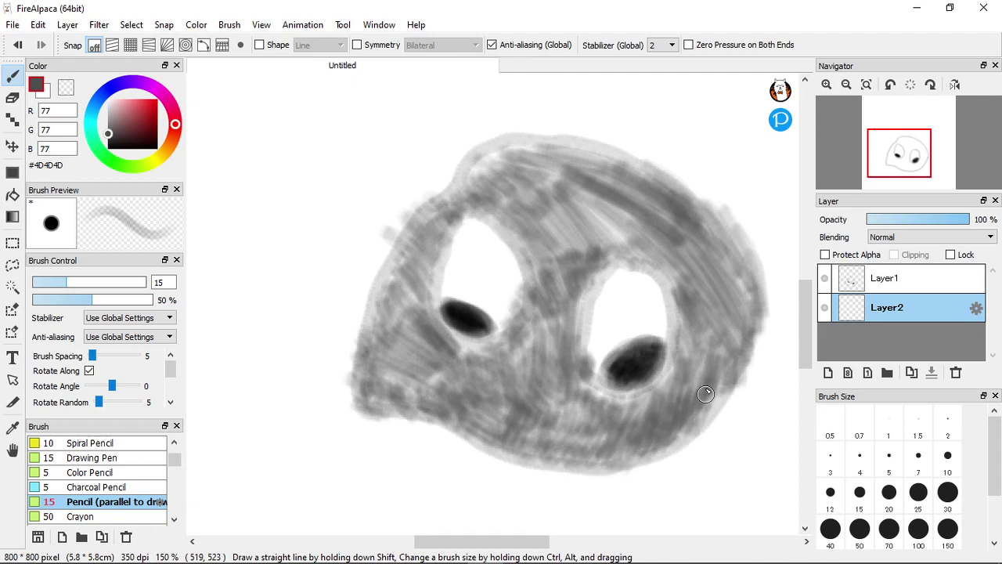
left_click_drag(724, 379, 746, 399)
Add another new layer and move it below the grey shading layer
scroll(617, 437, "down", 3)
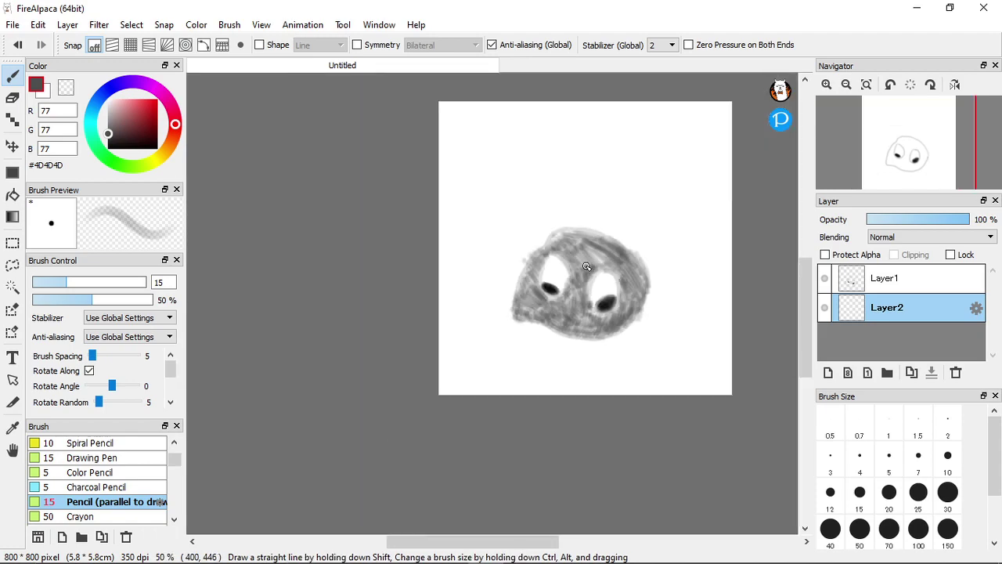
scroll(586, 295, "up", 3)
scroll(620, 303, "up", 2)
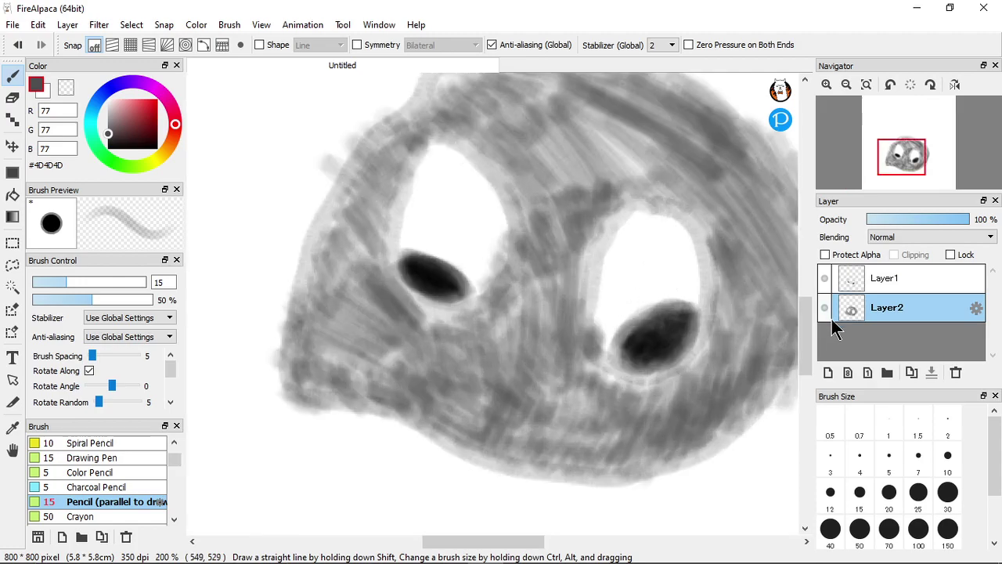
scroll(671, 335, "up", 2)
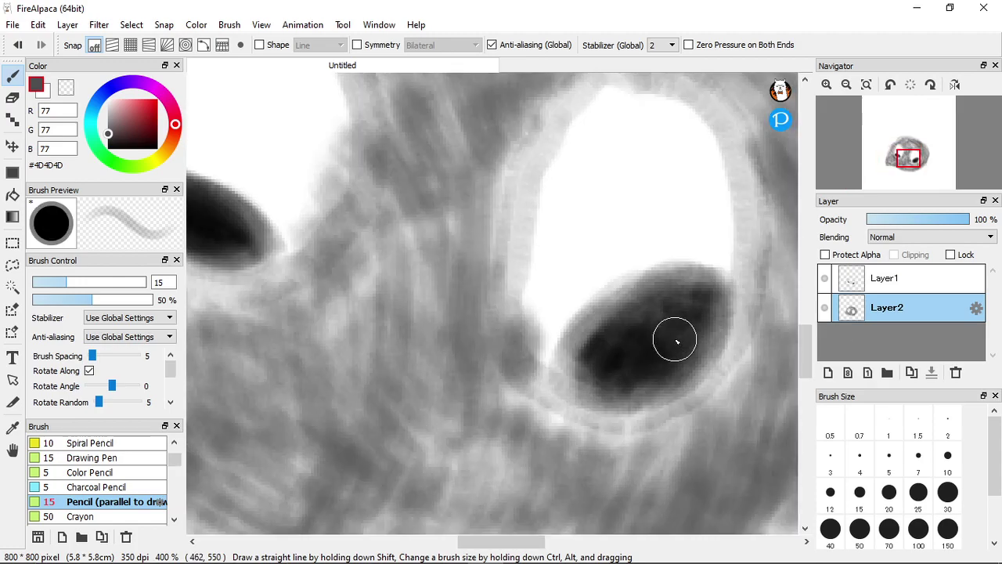
scroll(680, 330, "down", 3)
left_click(828, 374)
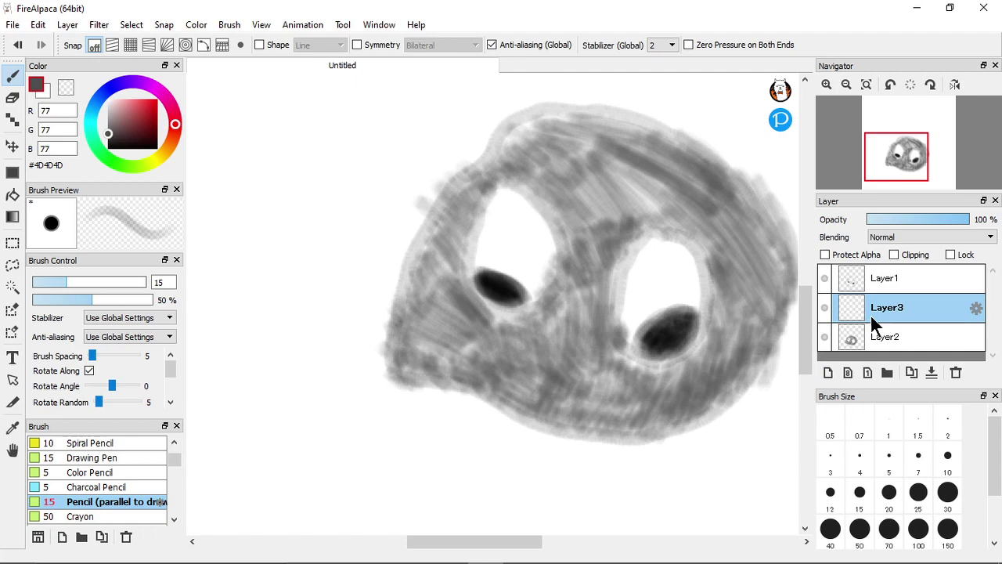
left_click_drag(879, 342, 875, 352)
scroll(636, 342, "down", 5)
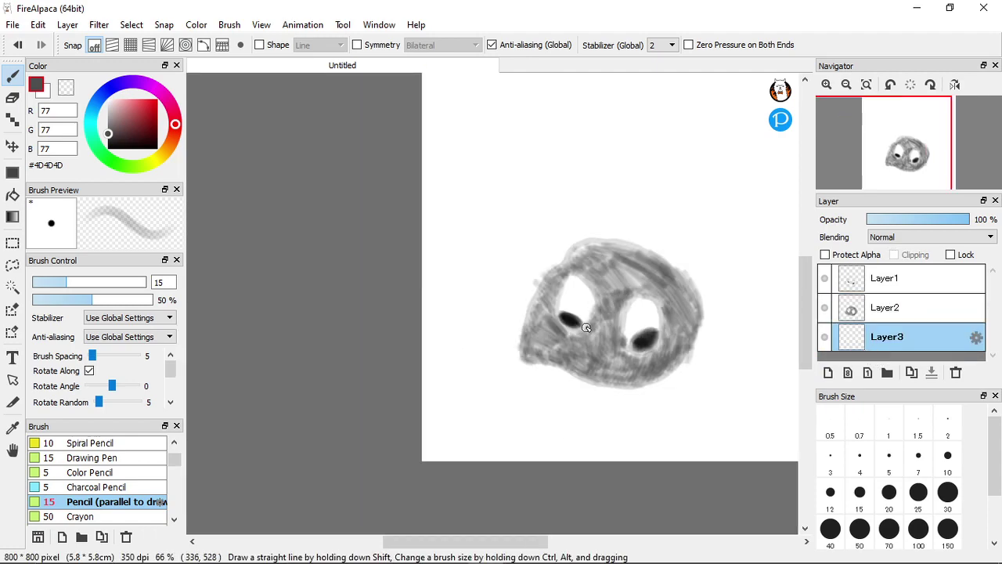
scroll(623, 311, "up", 4)
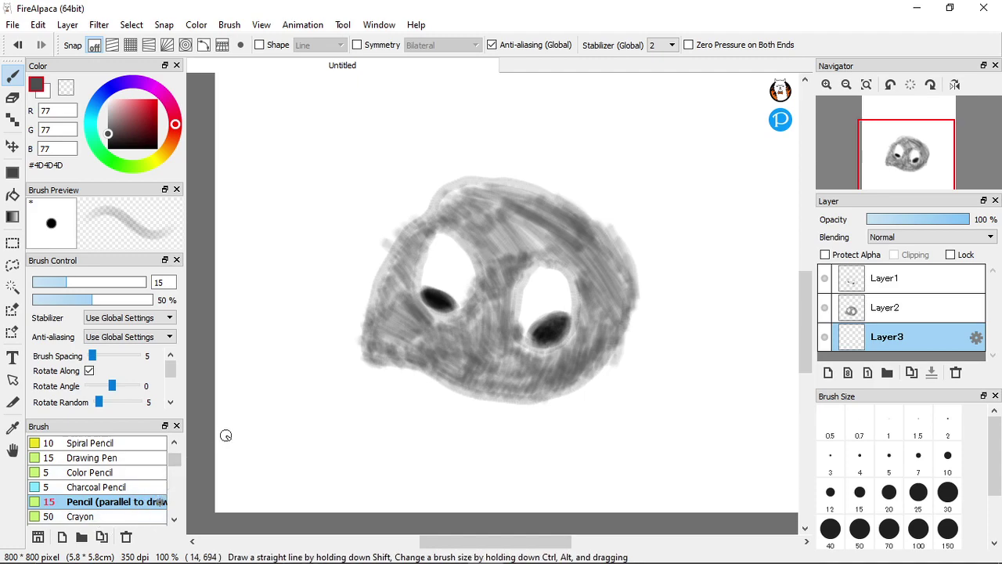
Switch to the 50 px Crayon brush and undo the addition of the bottom layer
left_click(145, 519)
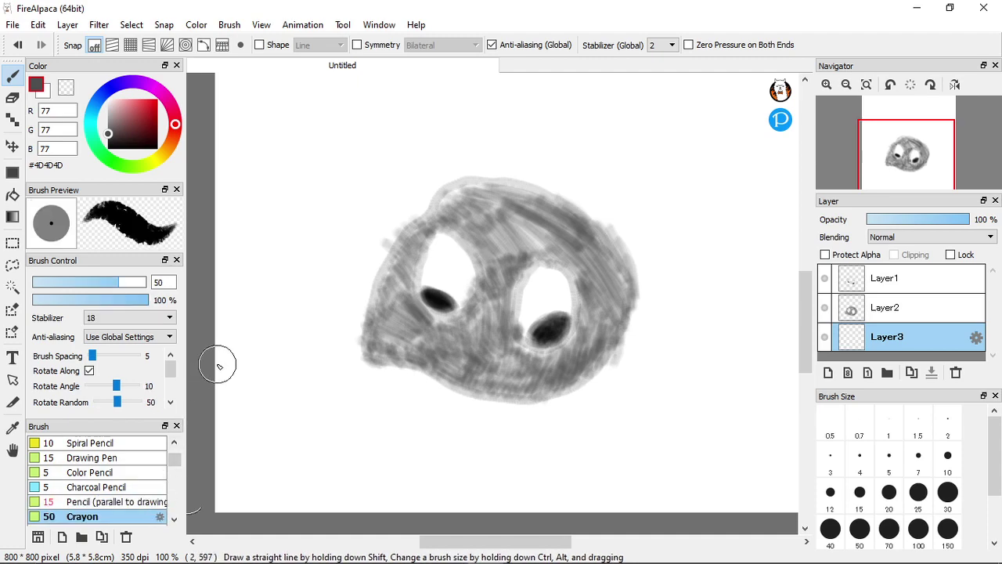
key("ctrl+z")
key("ctrl+z")
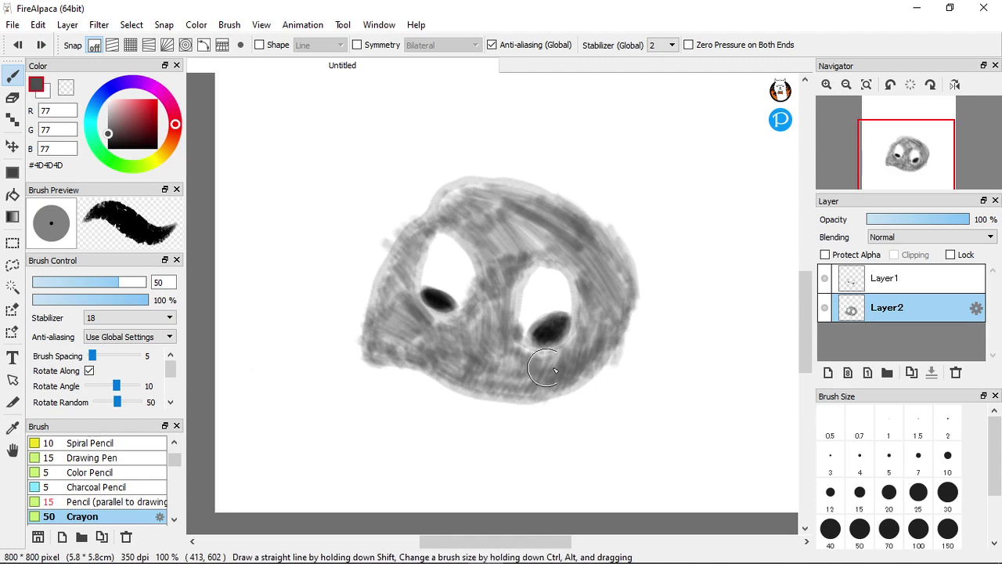
Hide the sketch and shading layers and add a new empty layer above them
left_click(825, 308)
left_click(825, 278)
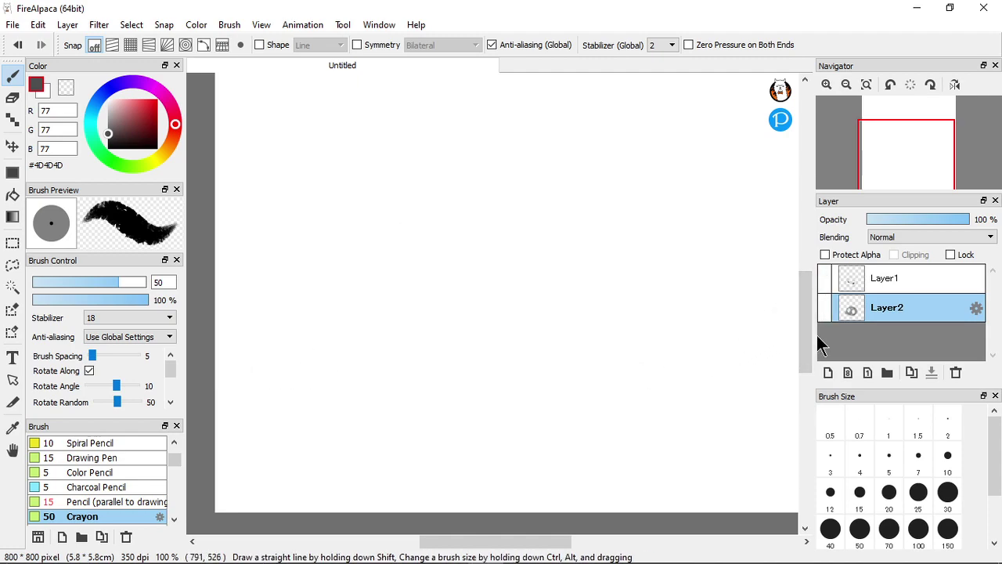
left_click(846, 279)
left_click(828, 373)
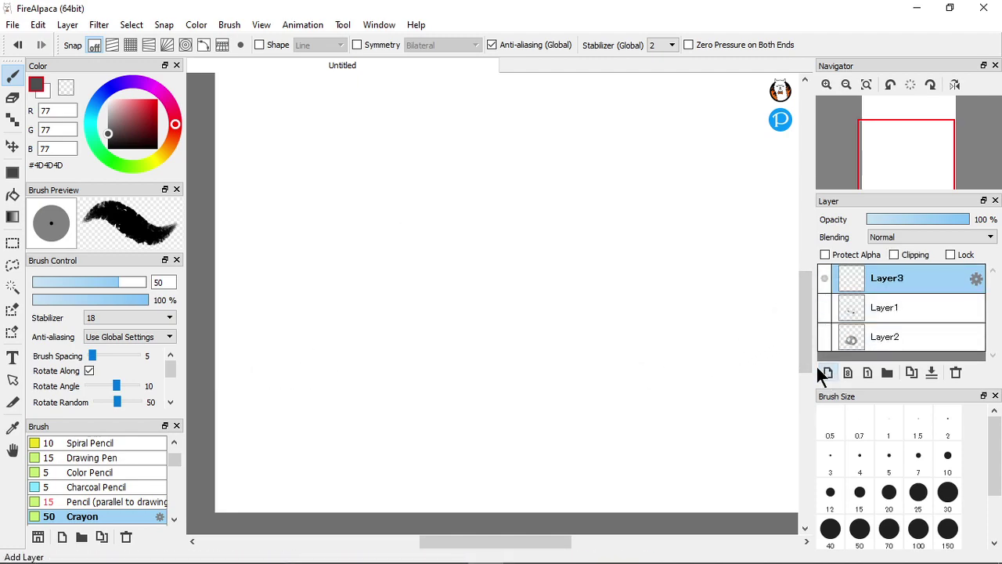
Draw a closed, rounded head outline in black (#000000) with the Crayon at 15 px in the canvas's lower half
left_click_drag(119, 150, 109, 149)
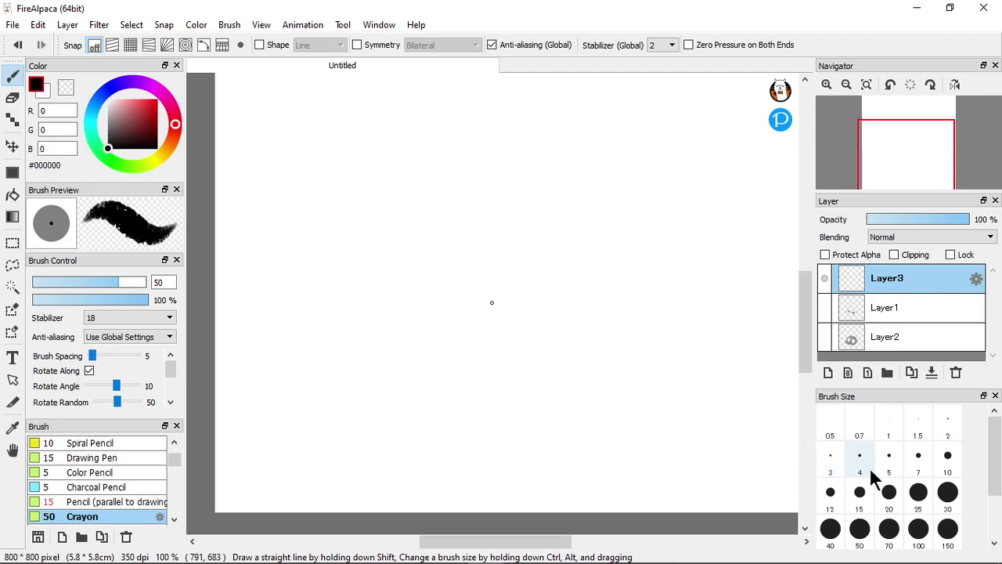
left_click(865, 500)
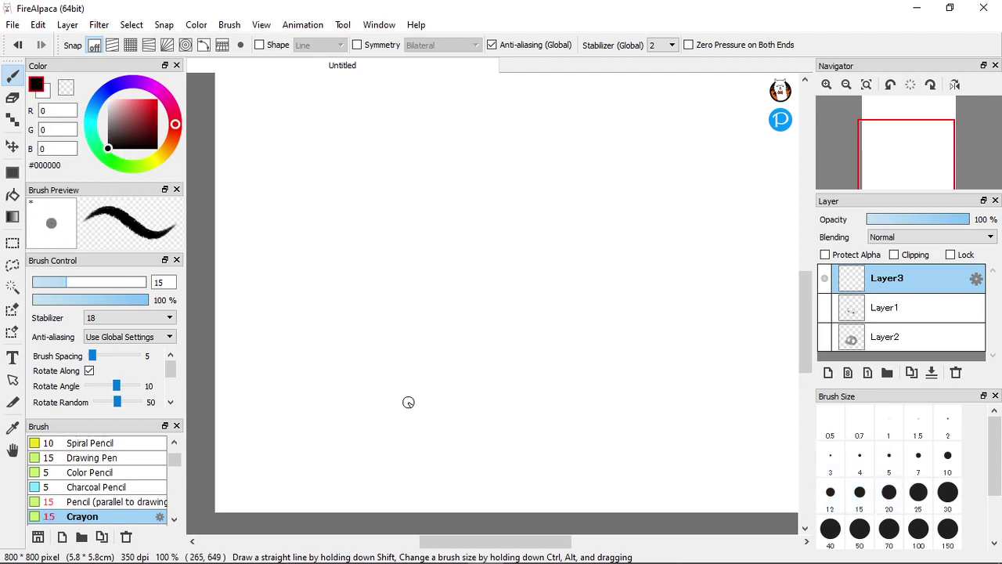
mouse_move(479, 429)
left_mouse_down()
mouse_move(576, 432)
mouse_move(646, 418)
mouse_move(689, 357)
mouse_move(676, 268)
left_mouse_up()
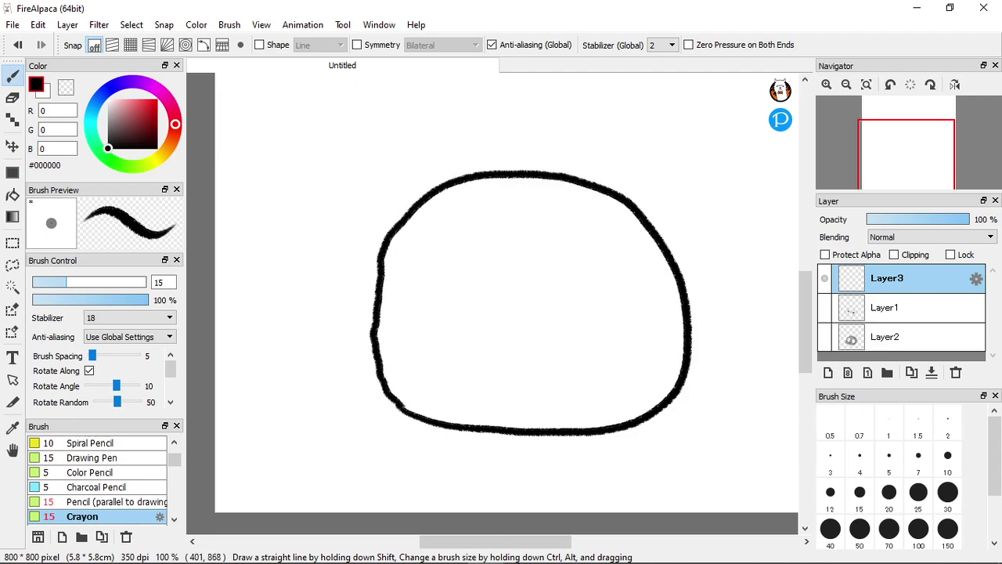
key("ctrl+z")
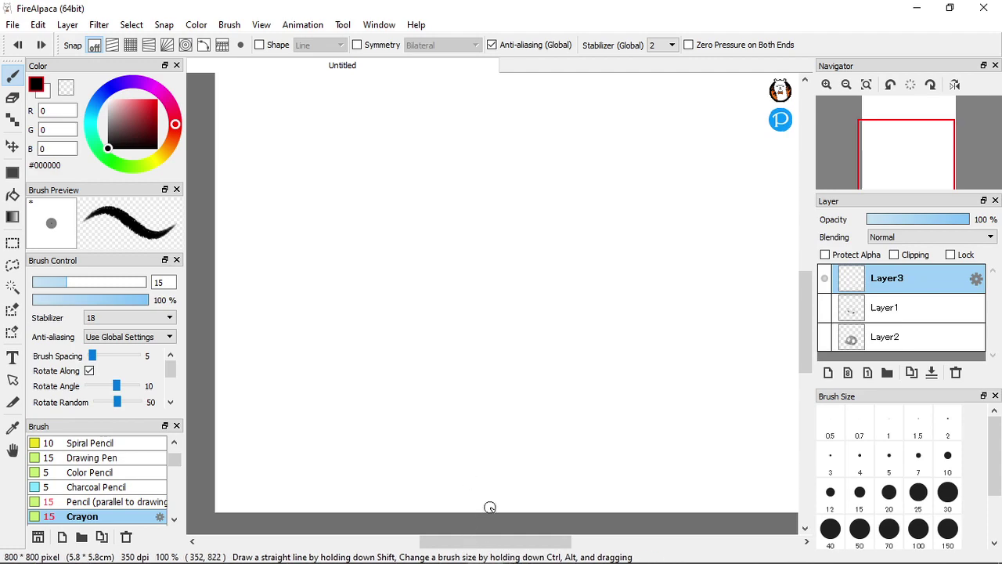
key("ctrl+y")
Draw two rounded eye outlines inside the head, a narrower right one and a wider left one
scroll(530, 313, "up", 1)
scroll(524, 307, "down", 3)
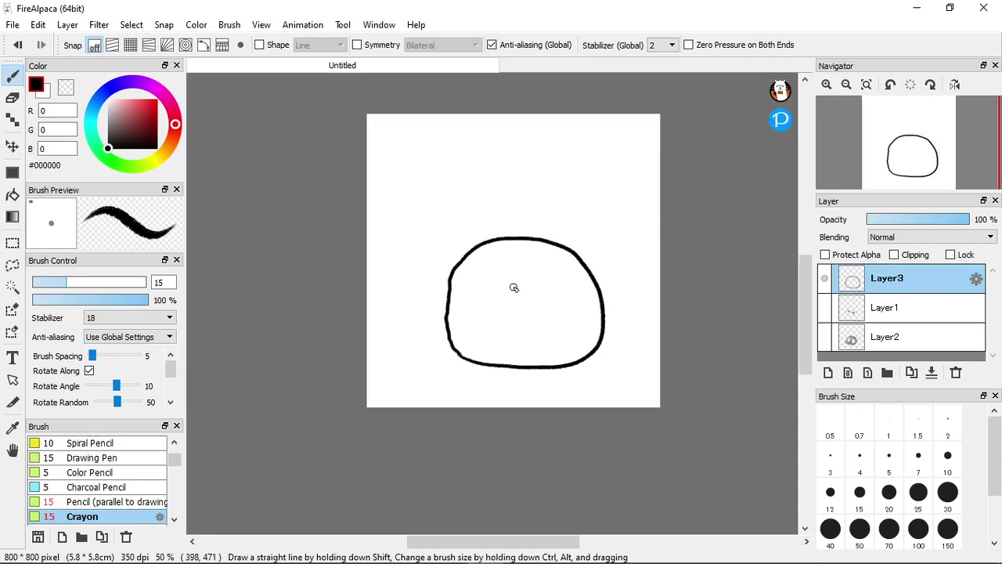
scroll(512, 287, "up", 2)
scroll(593, 277, "up", 2)
mouse_move(546, 235)
left_mouse_down()
mouse_move(468, 371)
mouse_move(517, 421)
mouse_move(603, 415)
mouse_move(640, 349)
mouse_move(624, 285)
mouse_move(570, 237)
left_mouse_up()
scroll(459, 311, "down", 2)
scroll(352, 329, "up", 2)
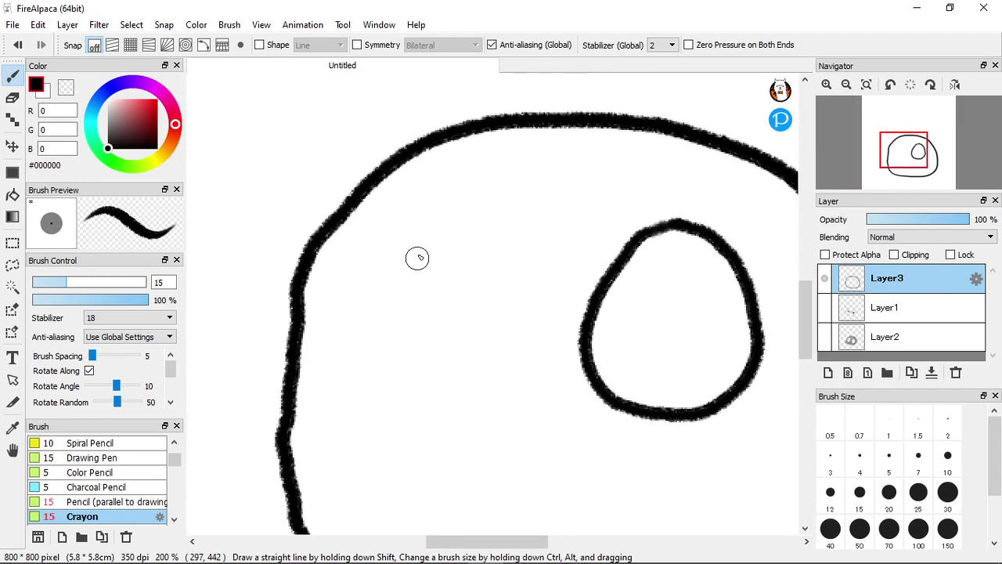
mouse_move(368, 247)
left_mouse_down()
mouse_move(334, 364)
mouse_move(356, 407)
mouse_move(452, 424)
mouse_move(543, 353)
mouse_move(522, 265)
mouse_move(438, 232)
left_mouse_up()
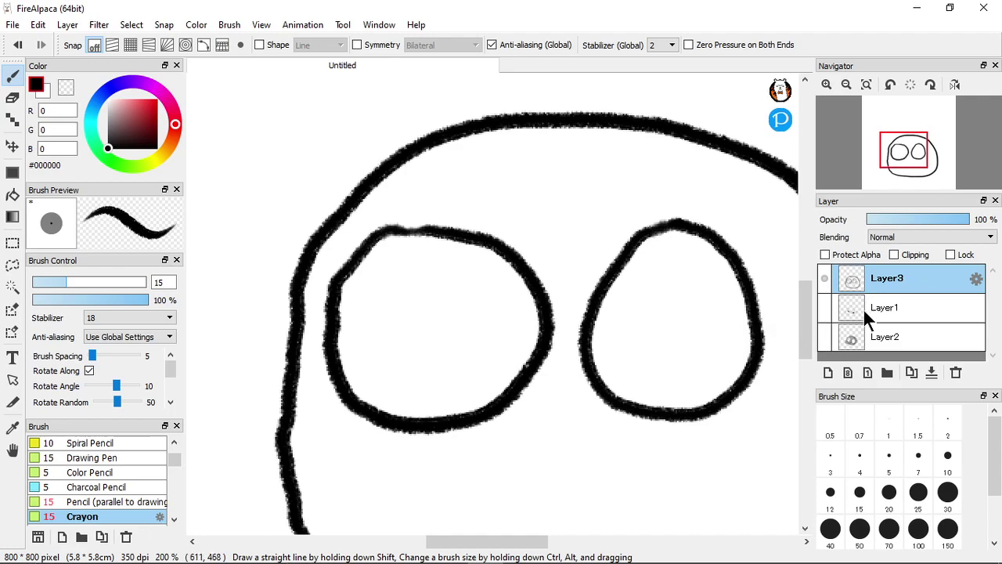
Delete the hidden layers Layer1 and Layer2, keeping only the crayon drawing's layer
left_click(895, 309)
right_click(895, 310)
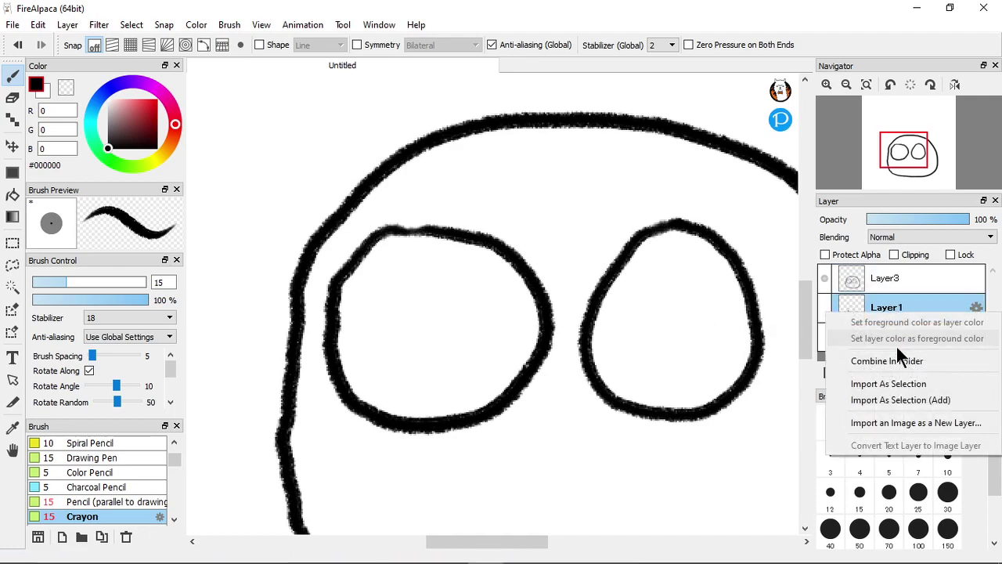
left_click(847, 297)
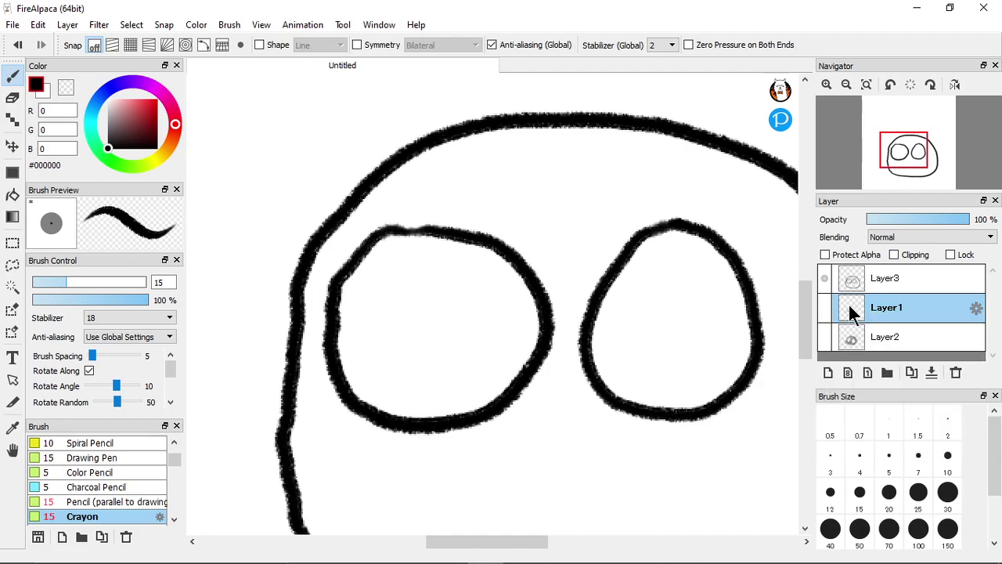
left_click(957, 373)
left_click(917, 310)
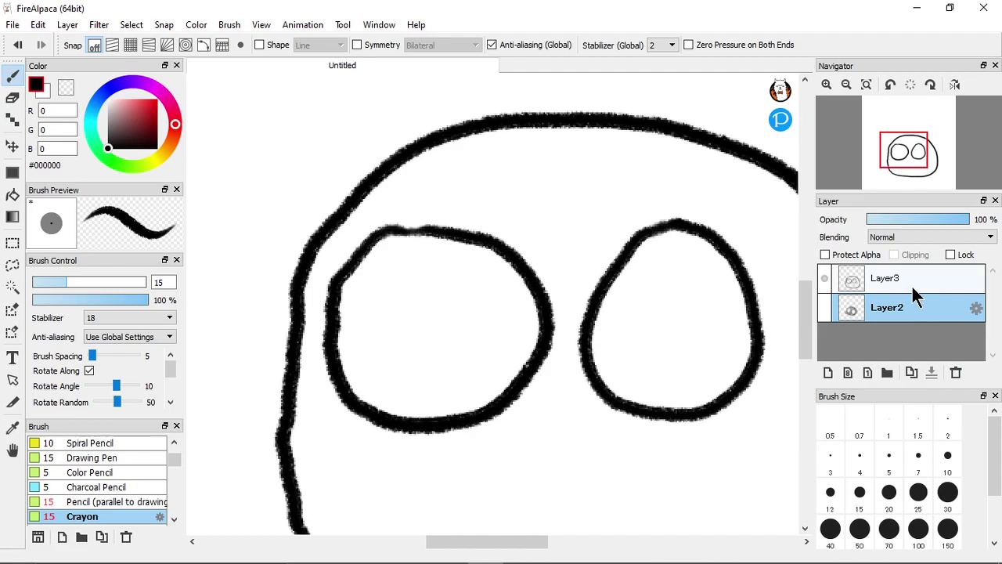
left_click(957, 373)
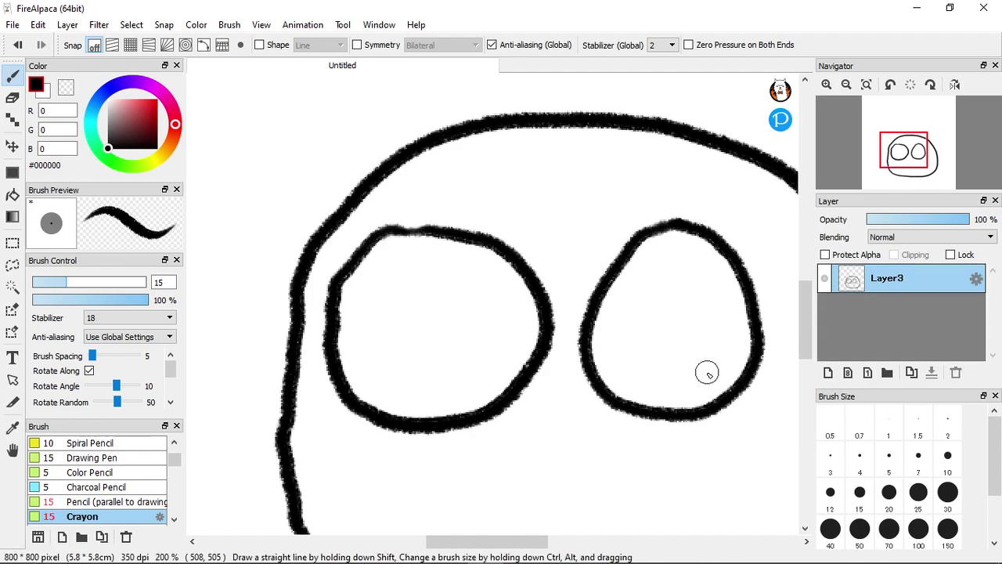
Draw a curved pupil in the lower-right part of the right eye and fill it solid black
scroll(709, 371, "up", 3)
scroll(619, 405, "down", 4)
scroll(631, 381, "up", 2)
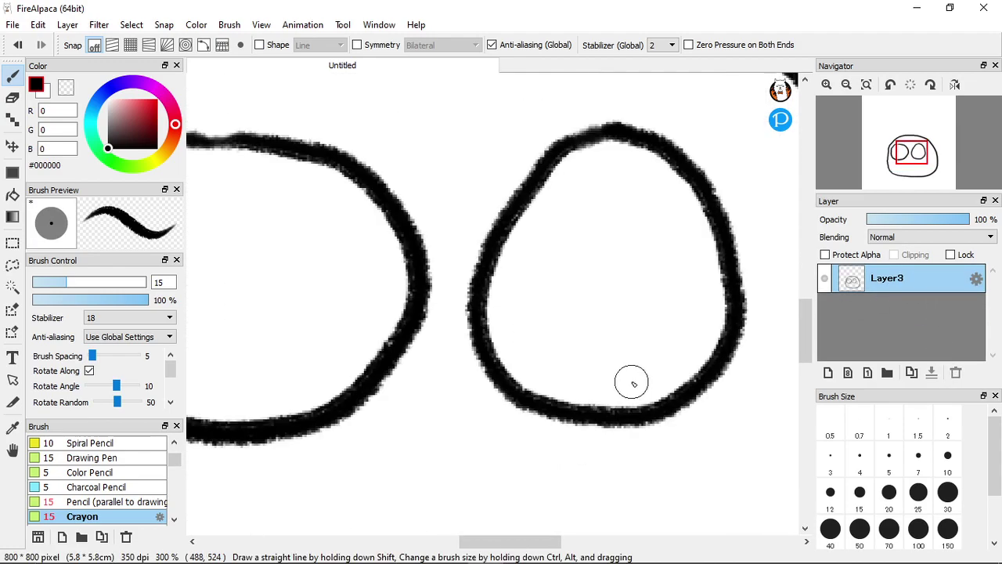
scroll(707, 347, "up", 2)
mouse_move(775, 231)
left_mouse_down()
mouse_move(687, 227)
mouse_move(569, 299)
mouse_move(493, 392)
mouse_move(486, 446)
mouse_move(544, 453)
mouse_move(665, 415)
mouse_move(748, 330)
mouse_move(767, 267)
mouse_move(767, 221)
mouse_move(763, 240)
mouse_move(736, 242)
mouse_move(747, 312)
mouse_move(711, 266)
mouse_move(713, 335)
mouse_move(662, 249)
mouse_move(698, 354)
mouse_move(650, 333)
mouse_move(664, 288)
mouse_move(678, 400)
mouse_move(596, 344)
mouse_move(610, 303)
mouse_move(614, 351)
mouse_move(581, 433)
mouse_move(520, 412)
mouse_move(552, 386)
mouse_move(576, 340)
mouse_move(523, 434)
mouse_move(738, 351)
mouse_move(629, 301)
left_mouse_up()
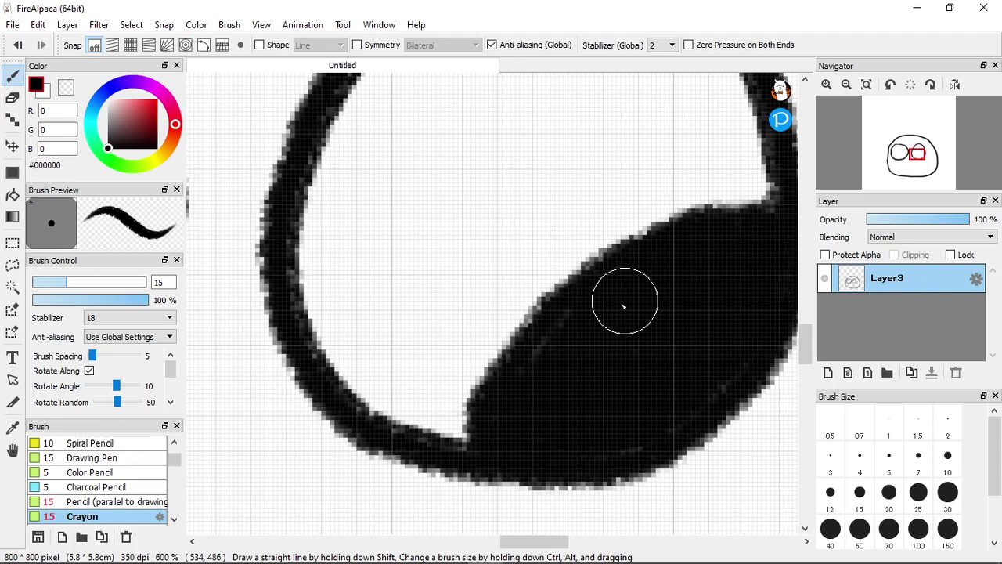
Try a slanted pupil edge across the lower-left part of the left eye and undo the stroke
scroll(708, 383, "down", 6)
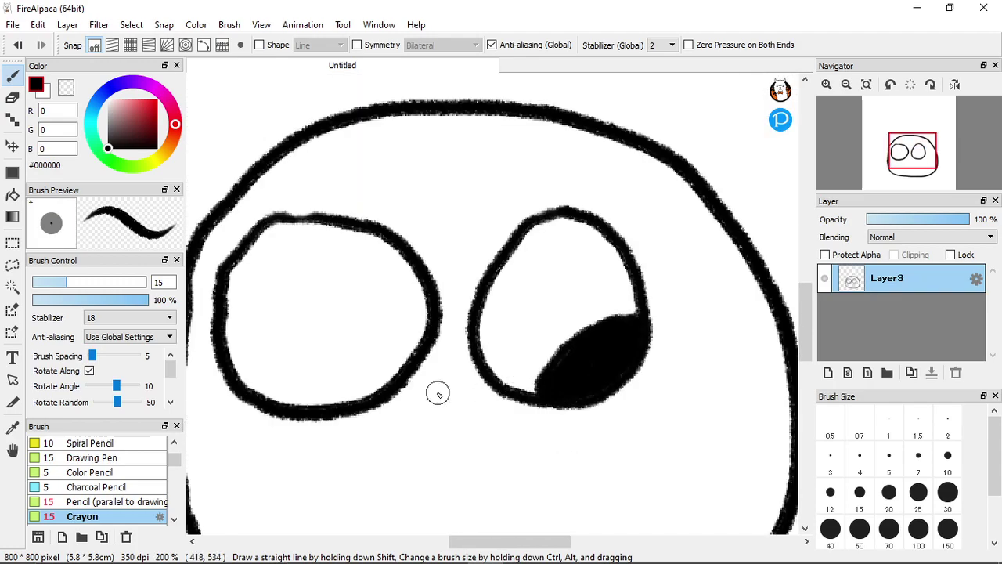
scroll(356, 403, "up", 1)
scroll(356, 404, "up", 3)
mouse_move(308, 311)
left_mouse_down()
mouse_move(390, 323)
mouse_move(458, 359)
mouse_move(527, 435)
left_mouse_up()
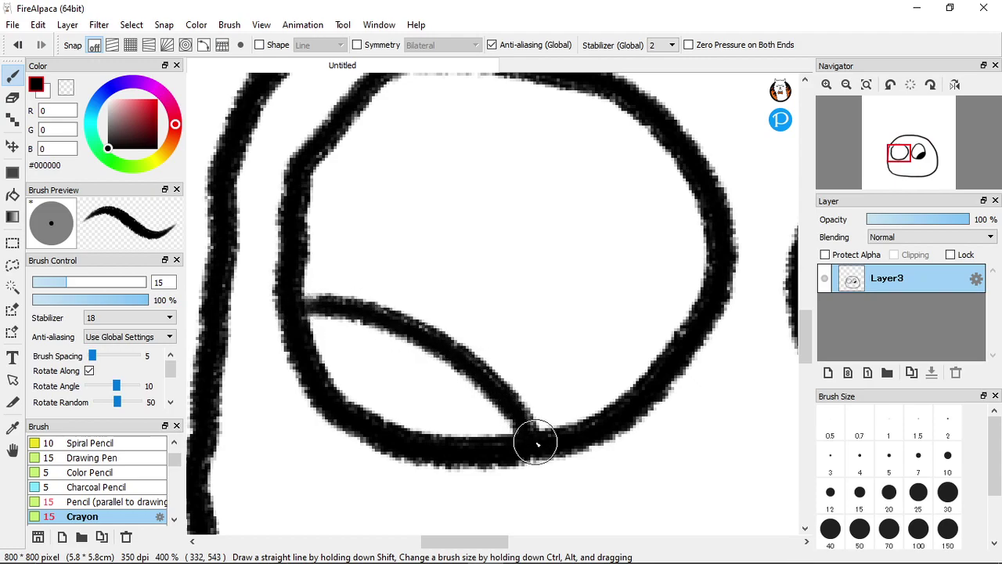
key("ctrl+z")
Try a wide, solid black pupil along the bottom of the left eye and undo its strokes
mouse_move(578, 423)
left_mouse_down()
mouse_move(493, 378)
mouse_move(401, 370)
mouse_move(338, 391)
mouse_move(376, 416)
mouse_move(560, 429)
mouse_move(481, 398)
mouse_move(389, 391)
mouse_move(360, 407)
mouse_move(465, 424)
mouse_move(428, 403)
mouse_move(491, 434)
mouse_move(402, 422)
left_mouse_up()
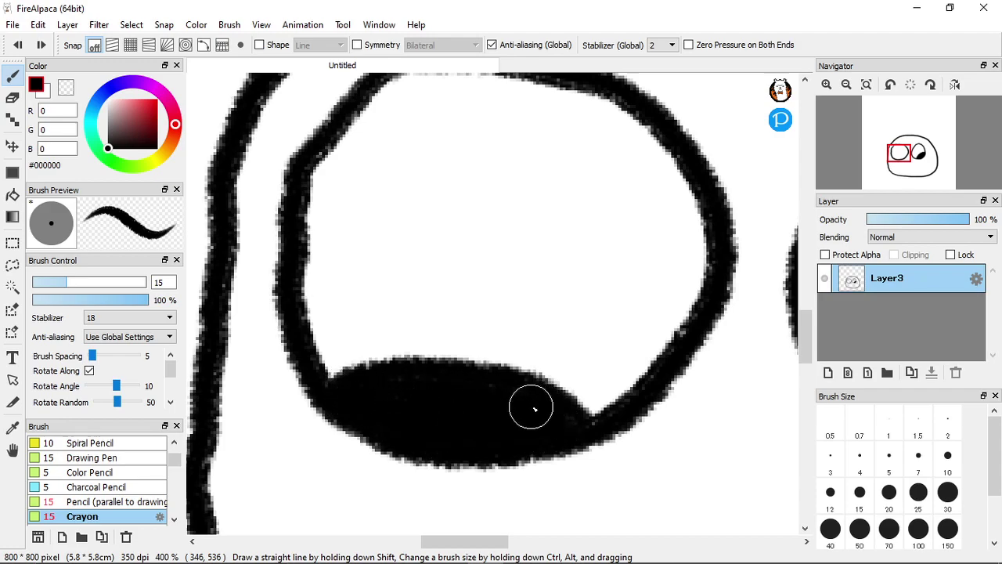
mouse_move(589, 429)
left_mouse_down()
mouse_move(567, 386)
mouse_move(524, 364)
mouse_move(412, 348)
mouse_move(330, 379)
left_mouse_up()
scroll(355, 400, "down", 5)
scroll(454, 475, "up", 4)
scroll(517, 472, "down", 1)
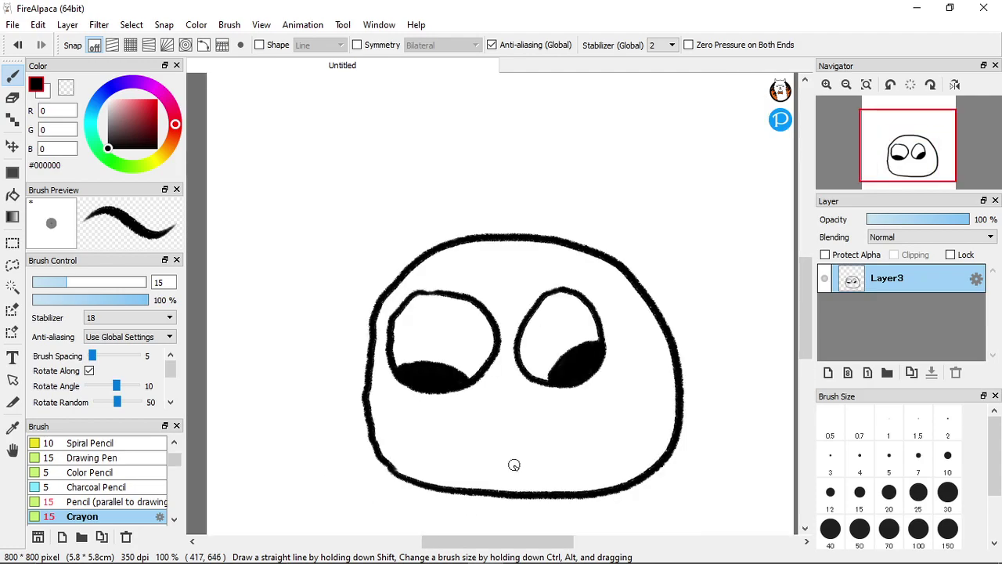
scroll(523, 502, "up", 1)
scroll(367, 305, "up", 2)
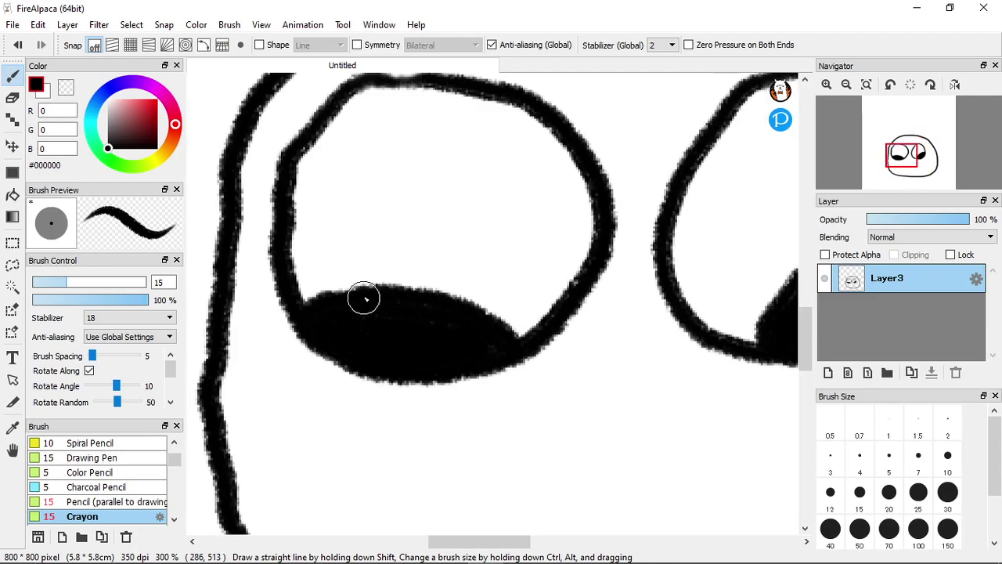
key("ctrl+z")
key("ctrl+z")
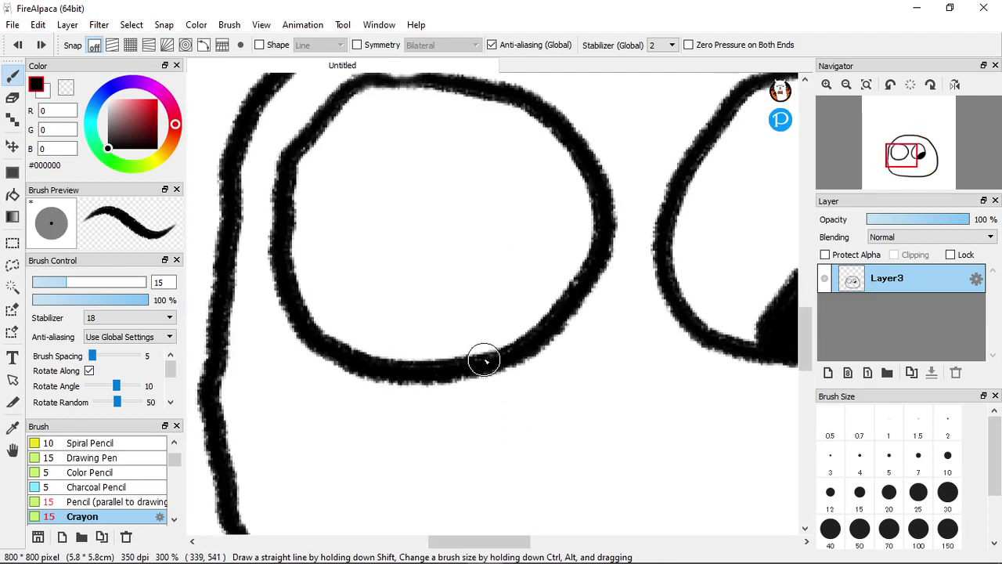
Draw a domed pupil at the bottom of the left eye, fill it solid black and widen it to both sides
mouse_move(496, 354)
left_mouse_down()
mouse_move(473, 317)
mouse_move(434, 308)
mouse_move(387, 309)
mouse_move(352, 328)
left_mouse_up()
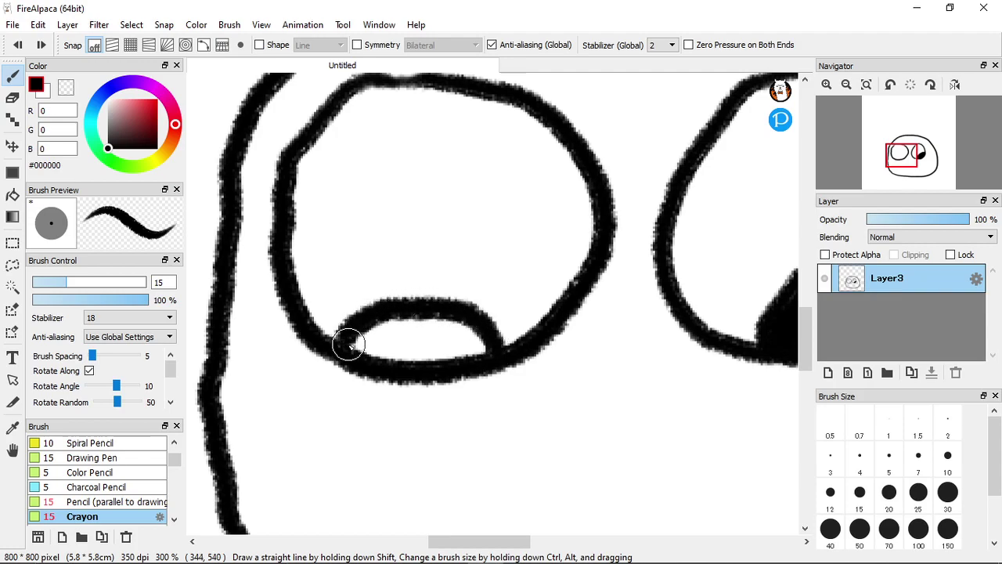
mouse_move(396, 361)
left_mouse_down()
mouse_move(490, 354)
mouse_move(476, 332)
mouse_move(452, 344)
mouse_move(438, 330)
mouse_move(463, 331)
mouse_move(450, 348)
mouse_move(361, 337)
left_mouse_up()
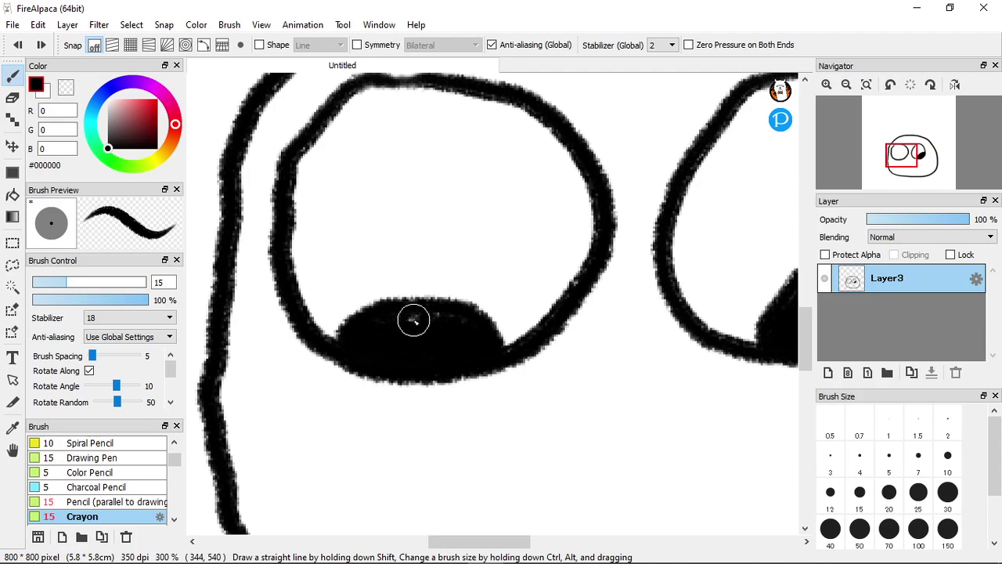
scroll(451, 336, "down", 3)
scroll(436, 311, "up", 2)
scroll(485, 351, "up", 1)
mouse_move(490, 354)
left_mouse_down()
mouse_move(510, 363)
mouse_move(462, 315)
mouse_move(380, 293)
mouse_move(300, 309)
mouse_move(266, 348)
left_mouse_up()
mouse_move(527, 359)
left_mouse_down()
mouse_move(513, 336)
mouse_move(463, 312)
mouse_move(359, 303)
left_mouse_up()
scroll(258, 346, "down", 4)
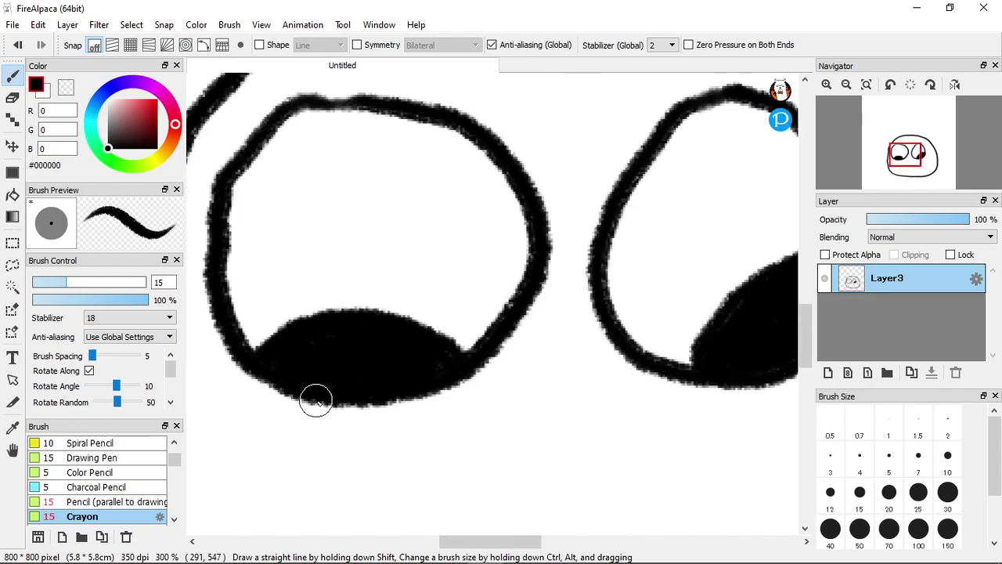
scroll(360, 439, "up", 1)
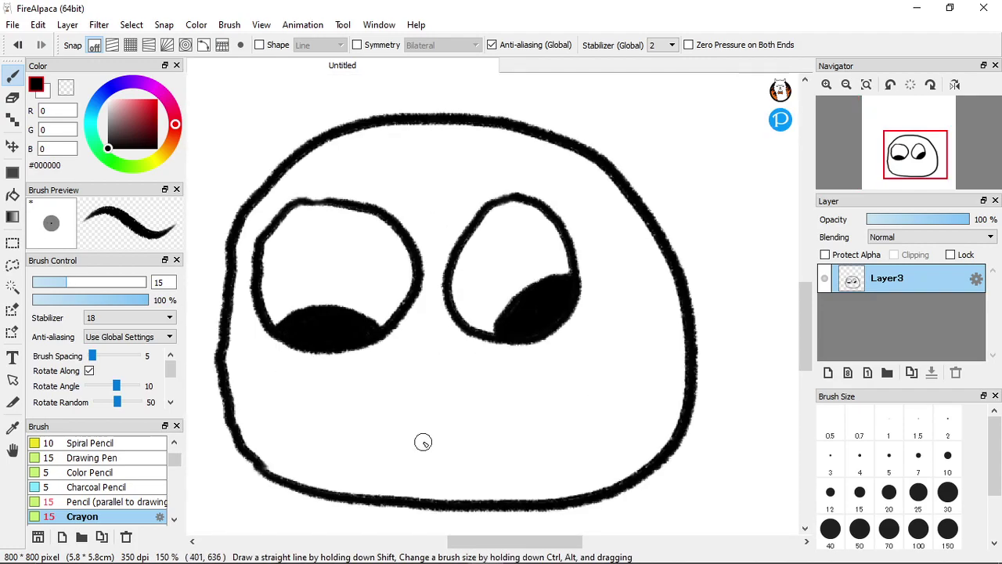
scroll(420, 441, "down", 2)
scroll(425, 398, "up", 1)
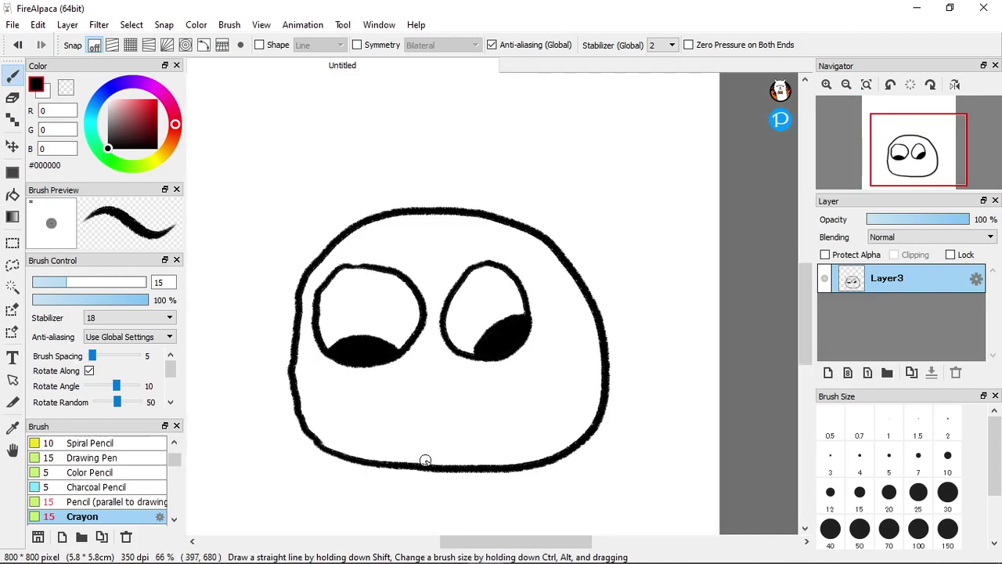
Add a new layer below the crayon outline layer and choose dark grey #414141 as the colour
left_click(827, 374)
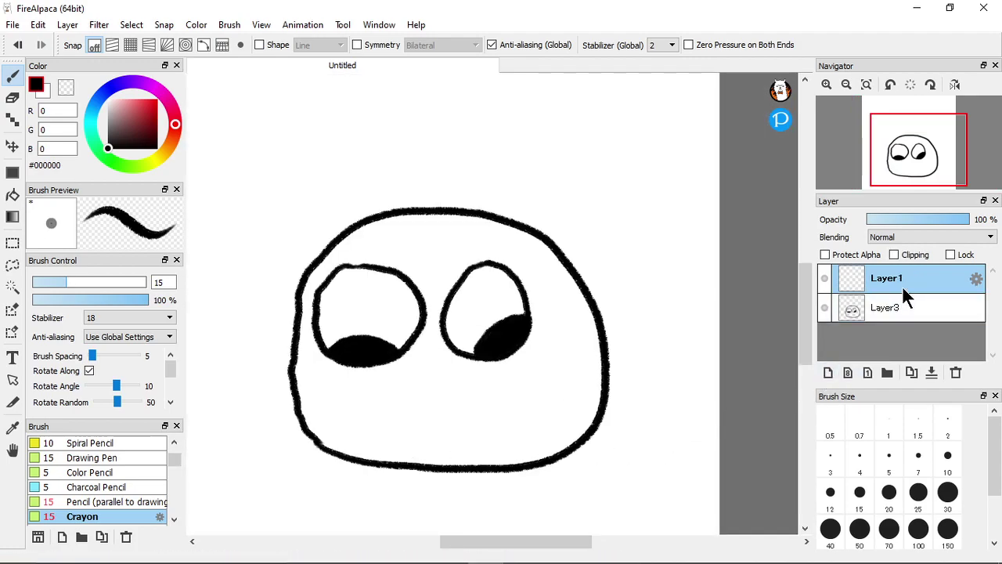
left_click_drag(905, 302, 906, 315)
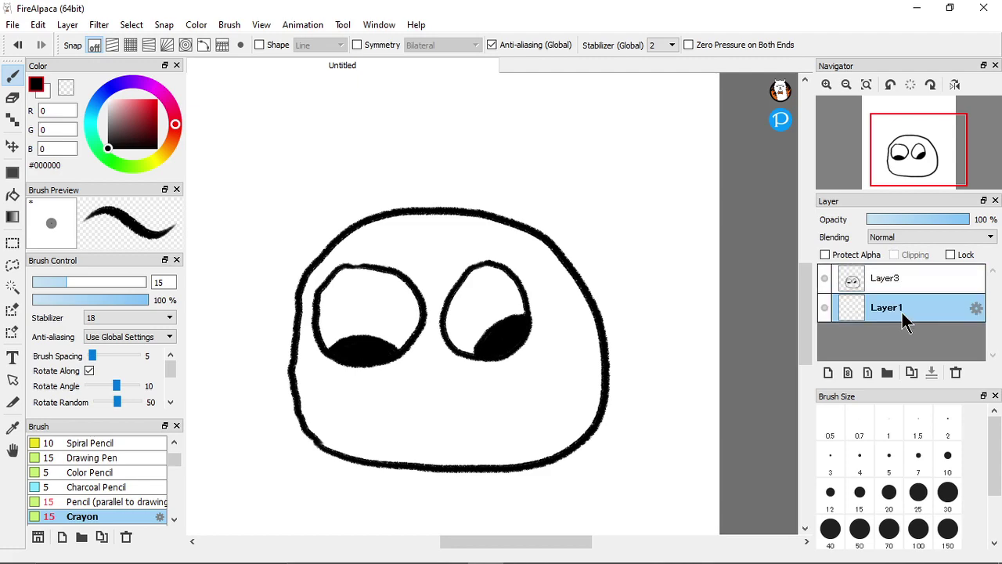
left_click(108, 137)
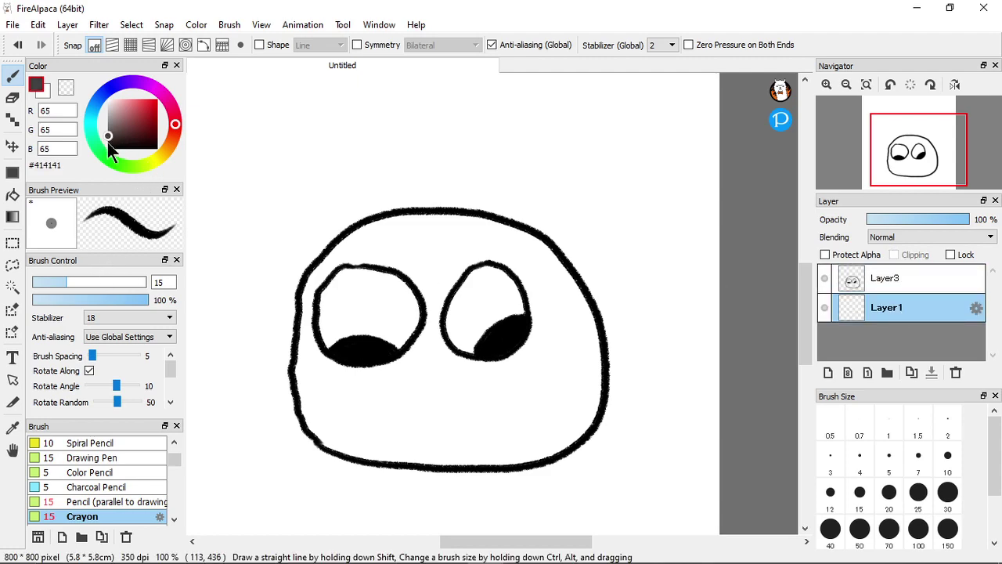
Shade a dark grey band inside the head's upper-right edge with the Crayon, enlarging the brush to 25 px
scroll(435, 278, "up", 1)
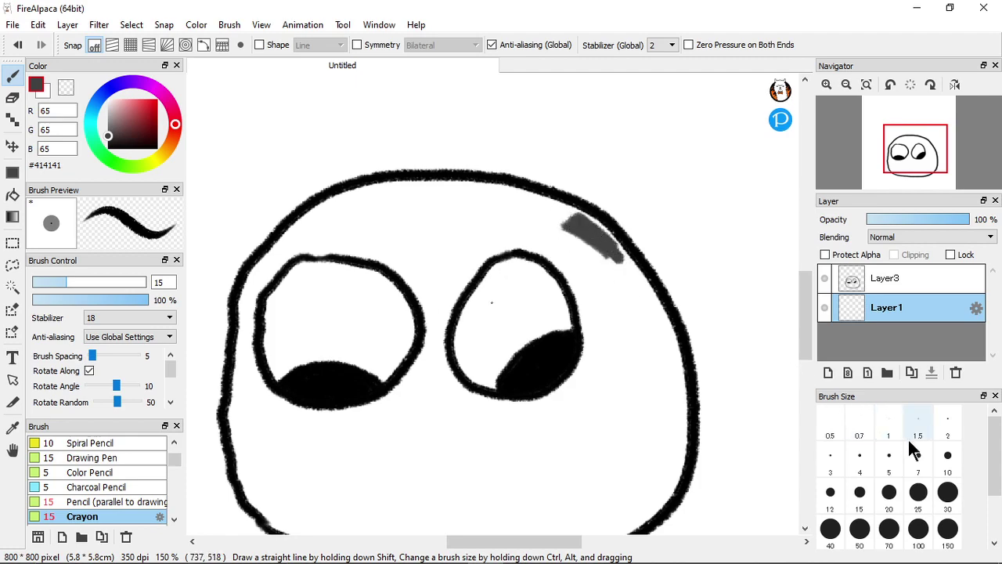
left_click(948, 455)
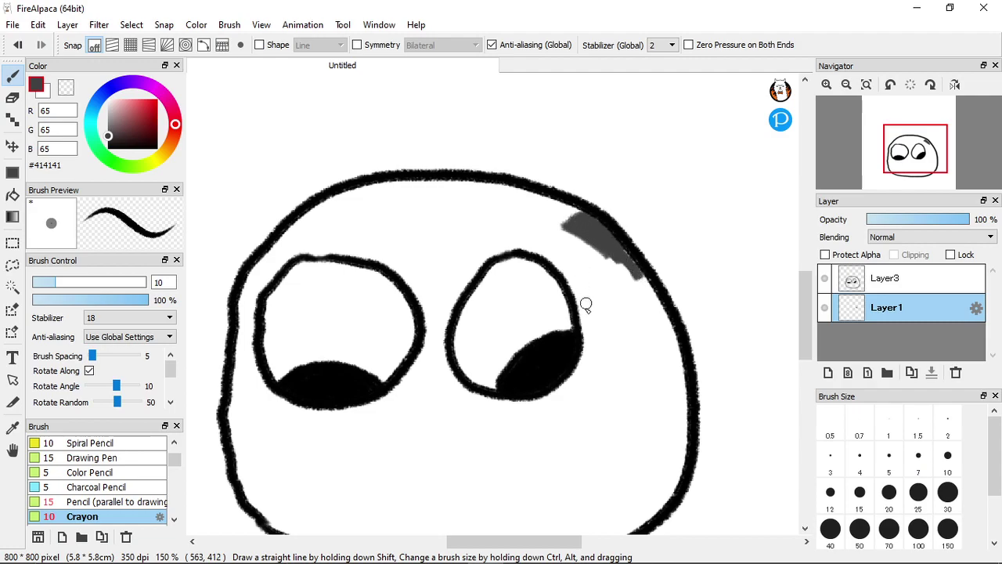
left_click(889, 492)
left_click(917, 492)
mouse_move(641, 304)
left_mouse_down()
mouse_move(598, 255)
mouse_move(641, 289)
left_mouse_up()
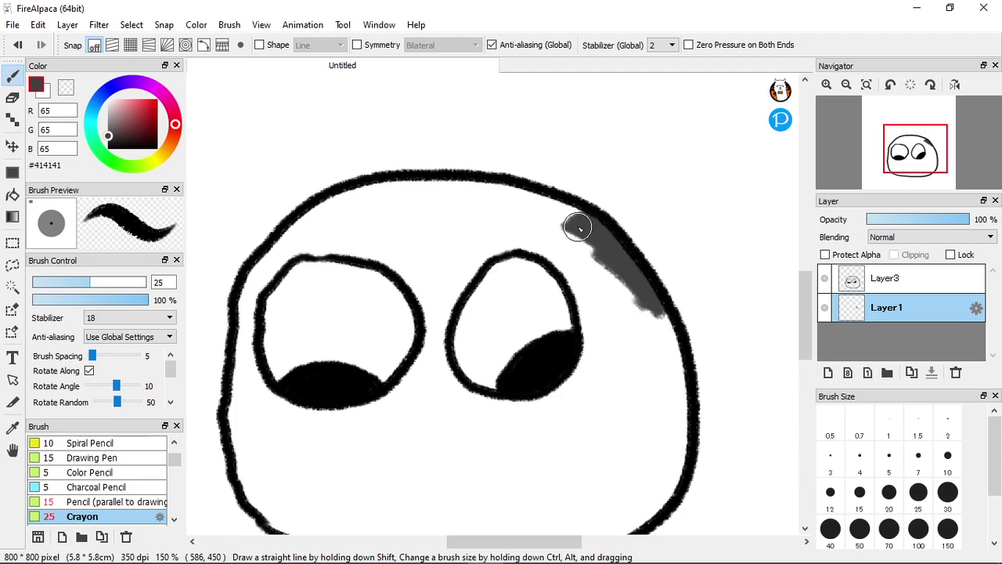
left_click_drag(588, 245, 567, 253)
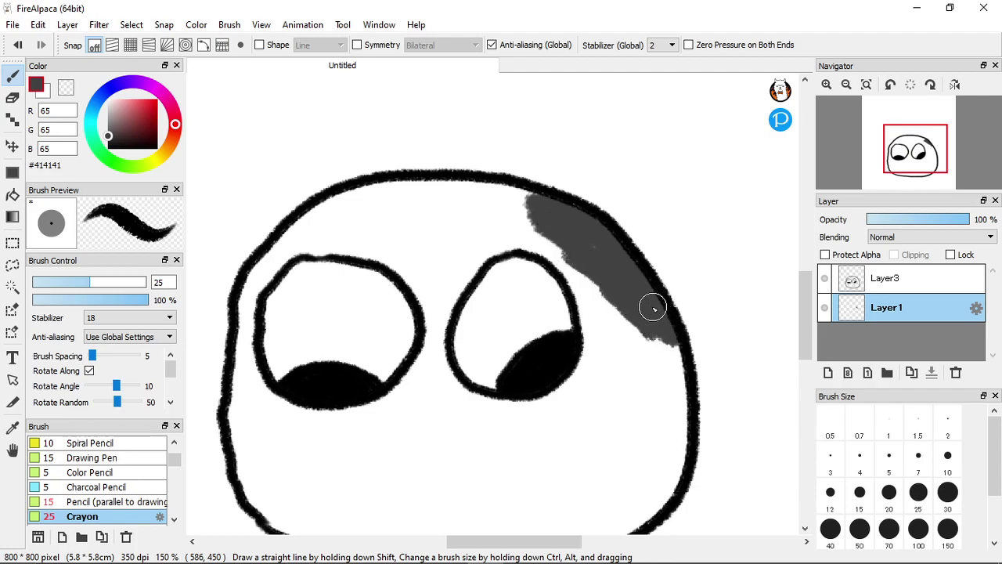
Extend the dark grey Crayon shading around the outer side of the right eye, from the forehead to below the pupil
mouse_move(637, 327)
left_mouse_down()
mouse_move(639, 359)
mouse_move(607, 307)
mouse_move(618, 364)
mouse_move(610, 324)
mouse_move(597, 327)
mouse_move(601, 380)
mouse_move(593, 315)
left_mouse_up()
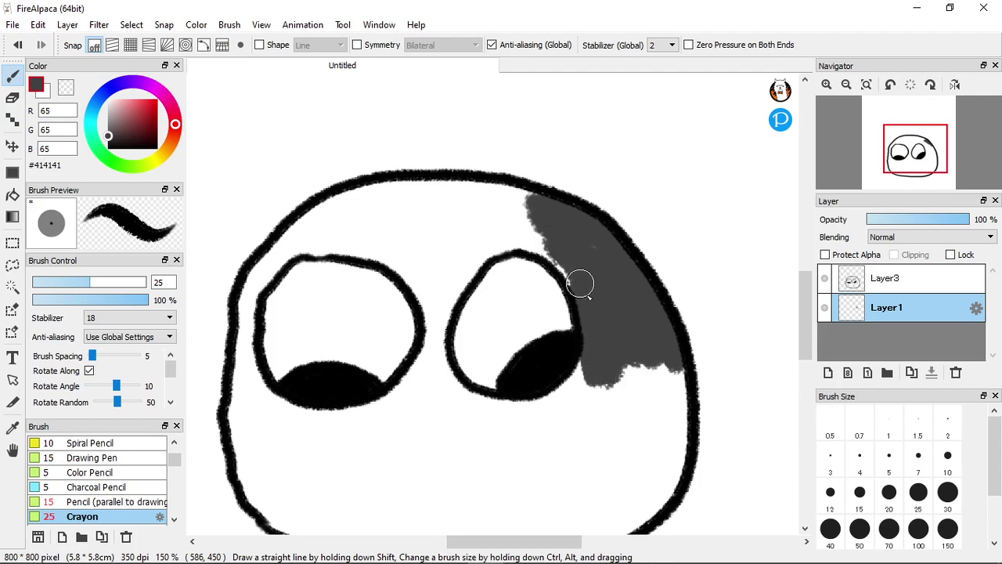
left_click_drag(577, 270, 523, 242)
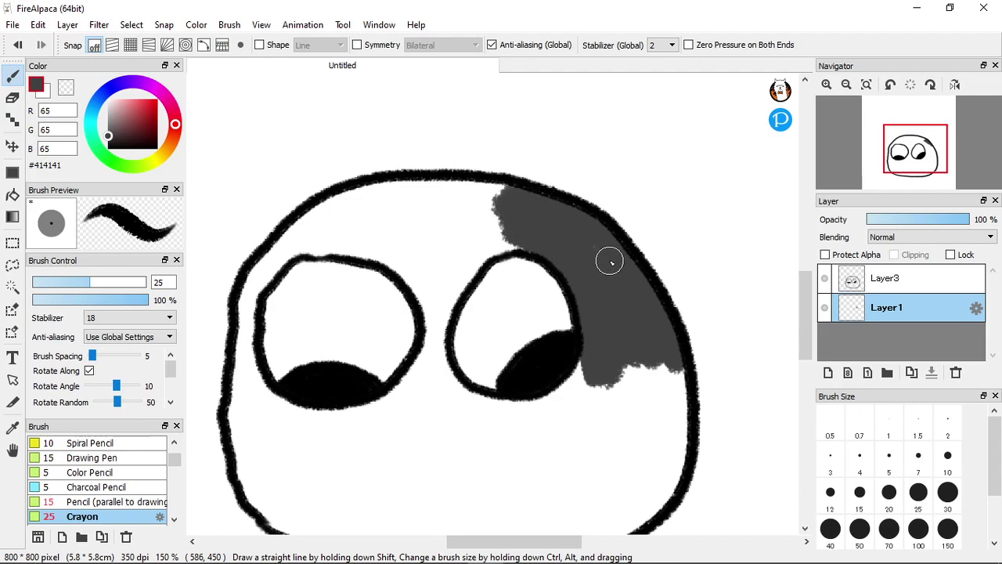
mouse_move(639, 341)
left_mouse_down()
mouse_move(636, 414)
mouse_move(626, 354)
left_mouse_up()
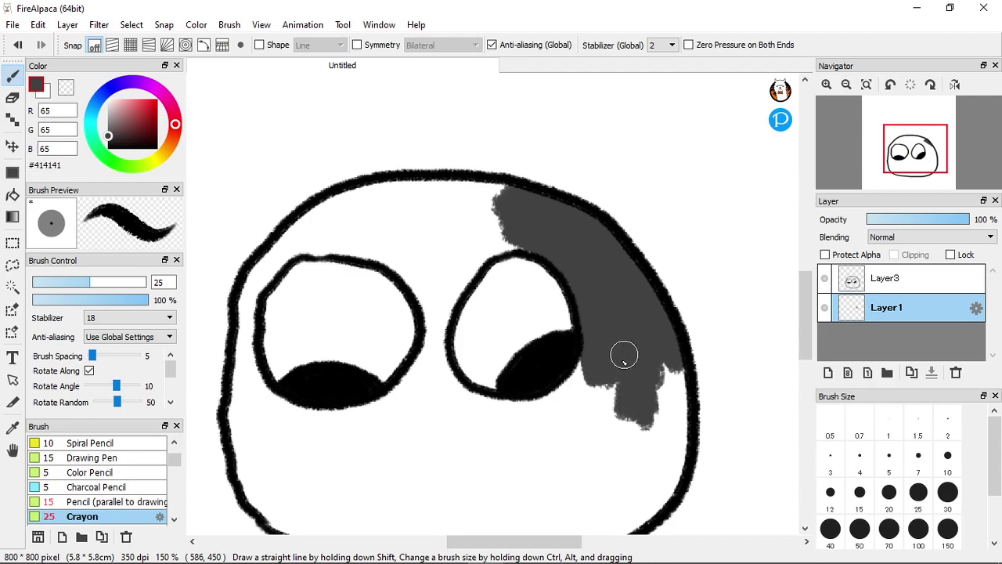
left_click_drag(597, 406, 579, 404)
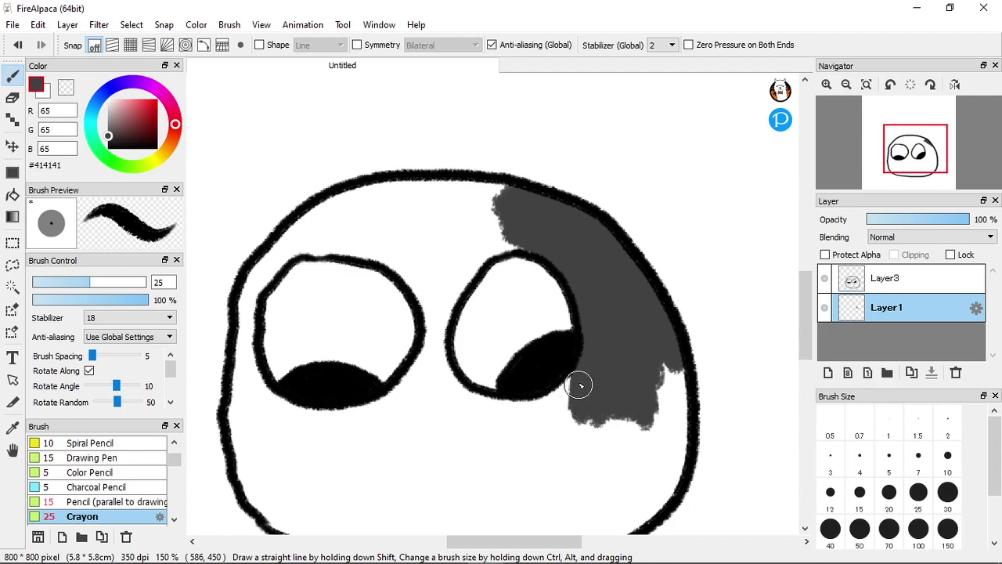
left_click_drag(642, 375, 672, 412)
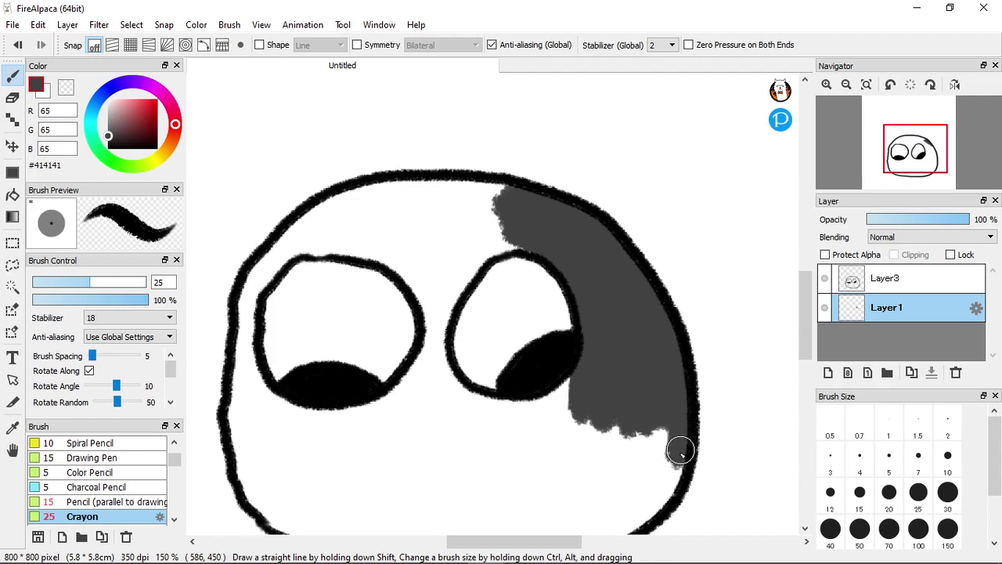
mouse_move(653, 410)
left_mouse_down()
mouse_move(606, 477)
mouse_move(599, 422)
mouse_move(564, 465)
mouse_move(555, 443)
left_mouse_up()
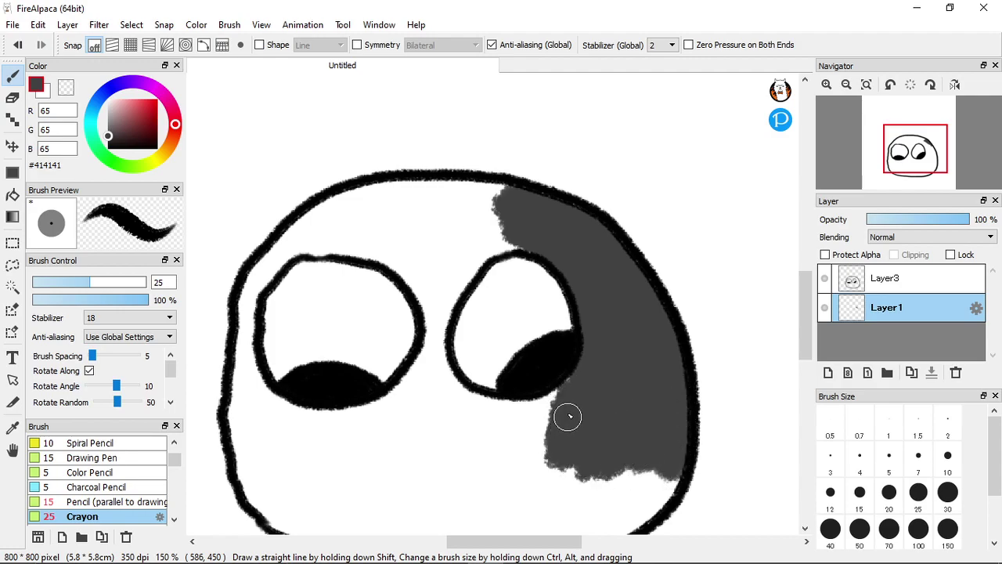
Continue the dark grey shading through the head's lower-right corner, filling up to the bottom outline
scroll(570, 383, "down", 3)
scroll(571, 380, "up", 5)
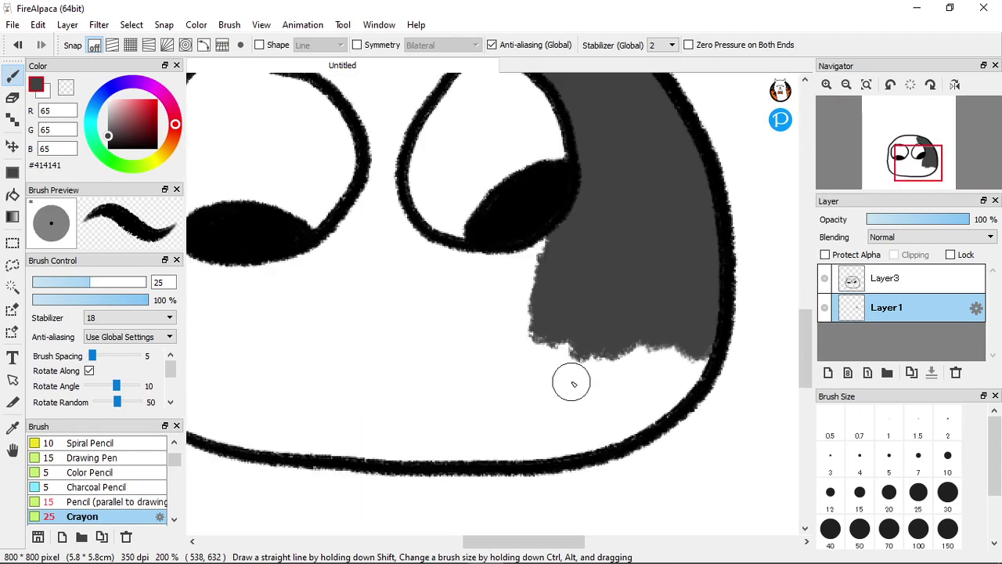
mouse_move(566, 354)
left_mouse_down()
mouse_move(520, 366)
mouse_move(485, 352)
mouse_move(536, 349)
mouse_move(616, 364)
mouse_move(686, 423)
mouse_move(658, 415)
mouse_move(632, 373)
mouse_move(669, 324)
mouse_move(743, 342)
mouse_move(720, 352)
left_mouse_up()
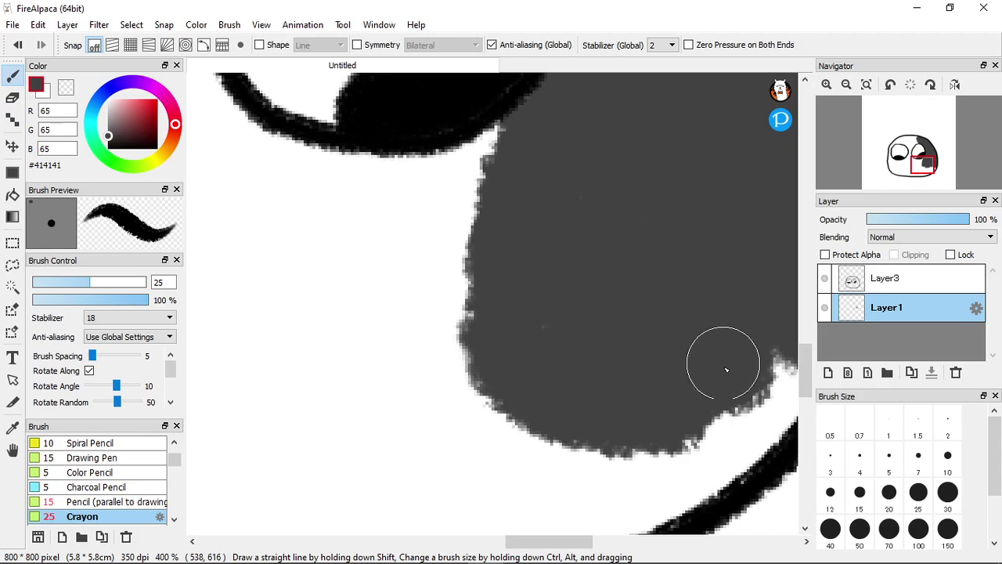
scroll(621, 370, "down", 1)
scroll(621, 371, "down", 2)
scroll(591, 398, "up", 3)
mouse_move(663, 421)
left_mouse_down()
mouse_move(737, 351)
mouse_move(761, 282)
mouse_move(759, 329)
mouse_move(718, 392)
mouse_move(728, 357)
mouse_move(714, 353)
mouse_move(705, 328)
mouse_move(656, 429)
mouse_move(639, 436)
mouse_move(620, 397)
mouse_move(642, 394)
mouse_move(633, 450)
mouse_move(581, 451)
mouse_move(532, 423)
mouse_move(560, 401)
mouse_move(577, 439)
mouse_move(516, 453)
mouse_move(465, 386)
mouse_move(533, 377)
mouse_move(534, 423)
mouse_move(461, 425)
mouse_move(383, 350)
mouse_move(474, 324)
mouse_move(479, 393)
mouse_move(410, 333)
mouse_move(472, 276)
mouse_move(480, 390)
mouse_move(402, 451)
mouse_move(352, 419)
mouse_move(426, 373)
mouse_move(468, 415)
mouse_move(420, 442)
mouse_move(371, 423)
mouse_move(396, 410)
mouse_move(504, 418)
mouse_move(502, 482)
mouse_move(448, 487)
mouse_move(501, 446)
mouse_move(547, 468)
mouse_move(512, 470)
mouse_move(592, 448)
mouse_move(565, 472)
mouse_move(613, 452)
mouse_move(459, 512)
mouse_move(492, 498)
mouse_move(413, 503)
mouse_move(354, 463)
left_mouse_up()
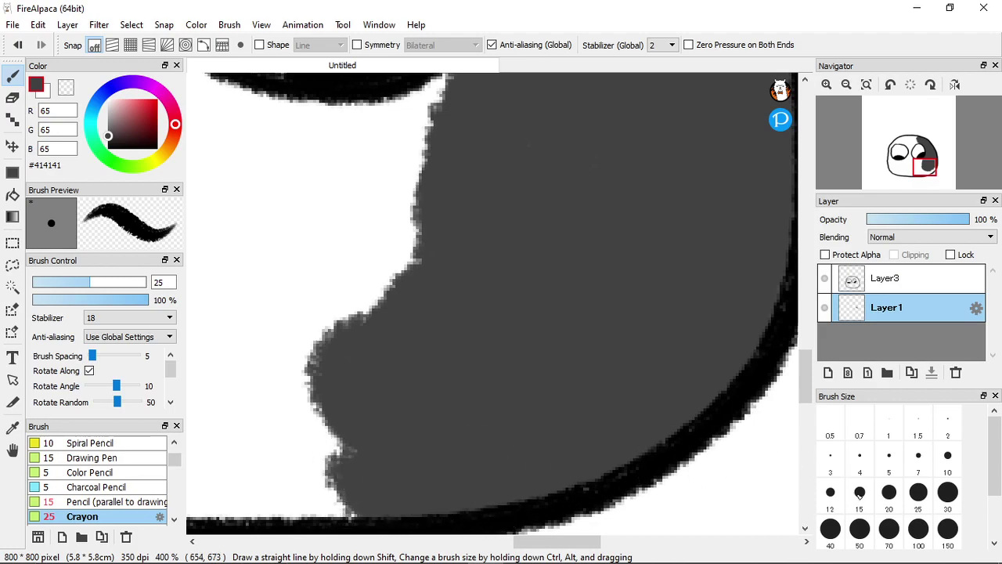
Enlarge the Crayon to 50 px and spread the dark grey across the lower face beneath the right eye
left_click(948, 492)
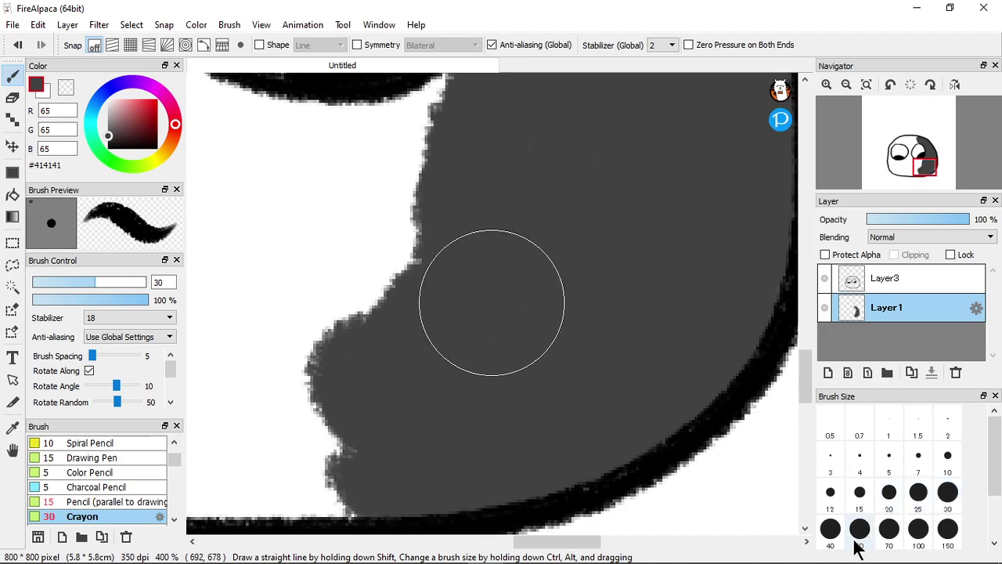
left_click(860, 529)
scroll(447, 353, "up", 1)
scroll(423, 352, "down", 3)
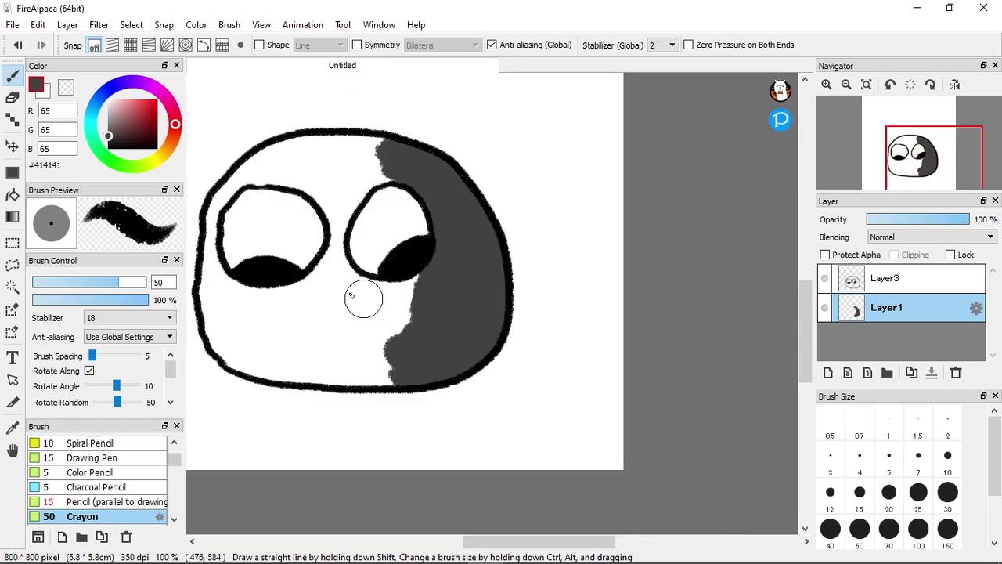
scroll(391, 329, "up", 1)
mouse_move(508, 371)
left_mouse_down()
mouse_move(535, 340)
mouse_move(538, 368)
mouse_move(458, 405)
mouse_move(458, 353)
mouse_move(505, 370)
mouse_move(478, 420)
mouse_move(420, 403)
mouse_move(427, 385)
mouse_move(496, 405)
mouse_move(473, 439)
mouse_move(458, 429)
mouse_move(508, 443)
mouse_move(428, 458)
mouse_move(492, 450)
mouse_move(444, 459)
mouse_move(503, 459)
mouse_move(334, 468)
mouse_move(401, 461)
mouse_move(322, 445)
mouse_move(401, 415)
mouse_move(416, 426)
mouse_move(338, 433)
mouse_move(330, 388)
mouse_move(401, 379)
mouse_move(343, 406)
mouse_move(319, 378)
mouse_move(395, 343)
mouse_move(411, 358)
mouse_move(366, 348)
mouse_move(495, 325)
mouse_move(543, 280)
mouse_move(436, 321)
mouse_move(408, 322)
mouse_move(518, 300)
mouse_move(536, 285)
mouse_move(438, 292)
mouse_move(473, 297)
mouse_move(405, 300)
mouse_move(409, 292)
mouse_move(400, 323)
mouse_move(343, 339)
mouse_move(318, 326)
mouse_move(336, 325)
mouse_move(338, 373)
mouse_move(290, 390)
mouse_move(331, 400)
left_mouse_up()
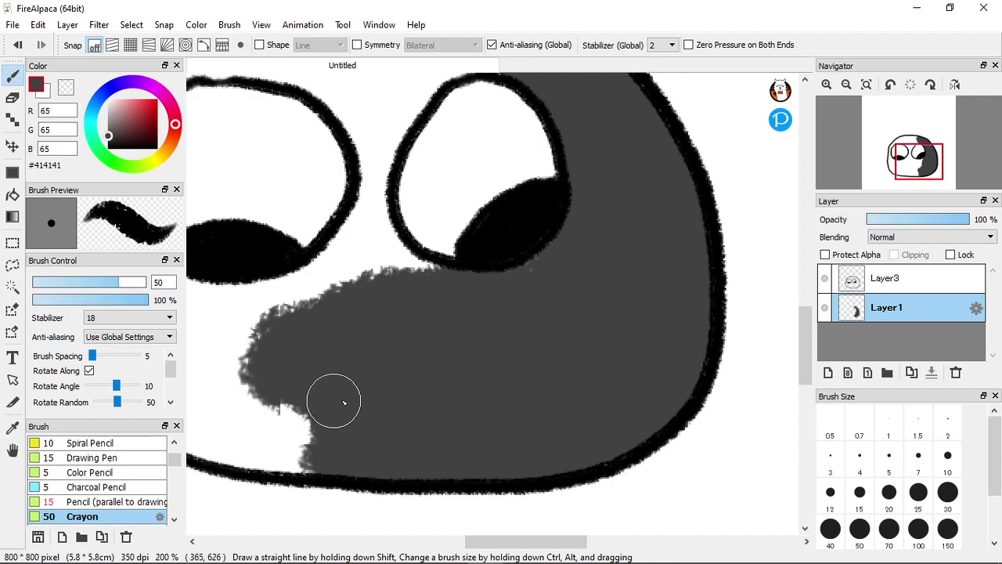
Reduce the Crayon to 20 px and shade the lower face dark grey beneath the left eye and up between the eyes
scroll(361, 398, "down", 2)
scroll(361, 398, "up", 3)
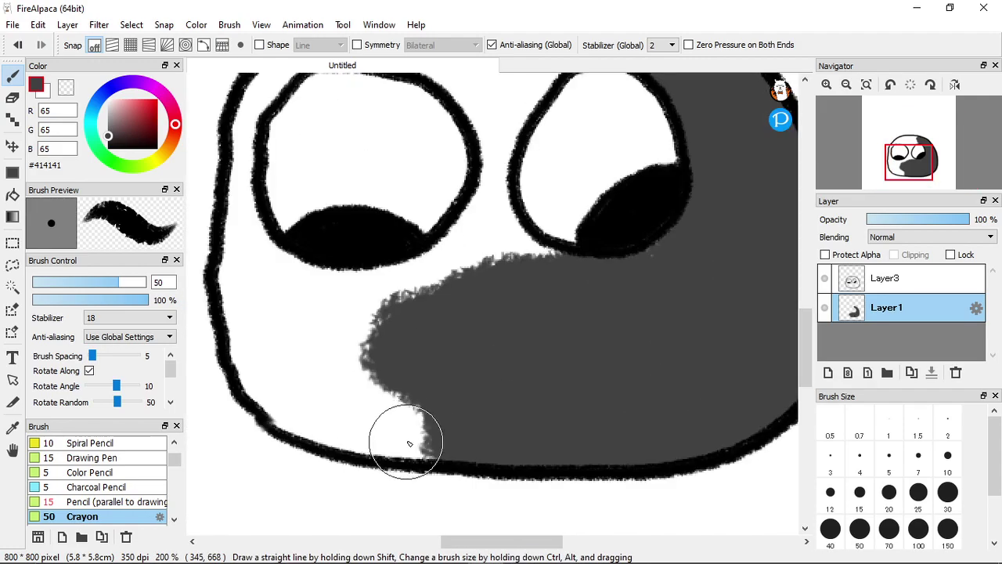
left_click(885, 499)
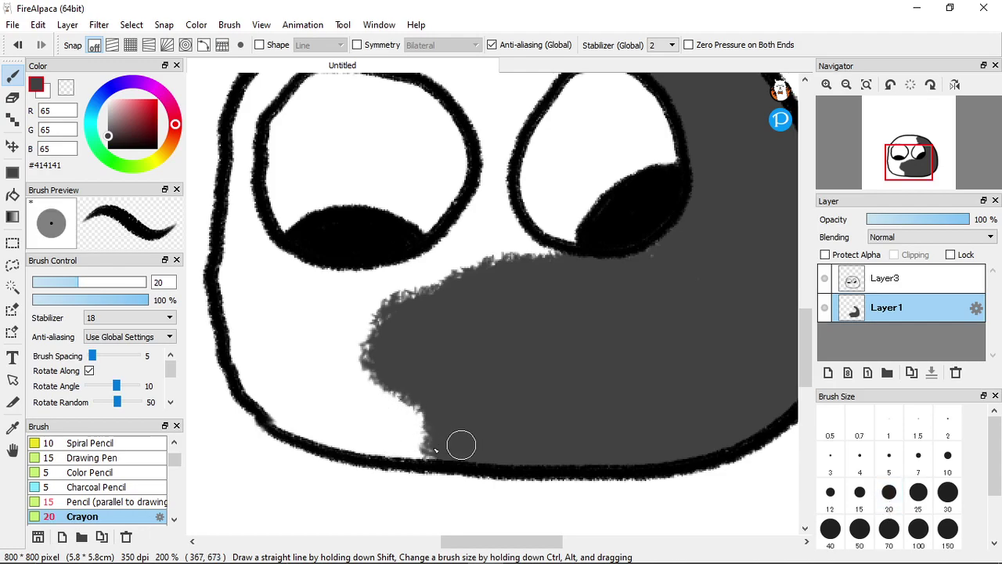
left_click_drag(389, 433, 401, 412)
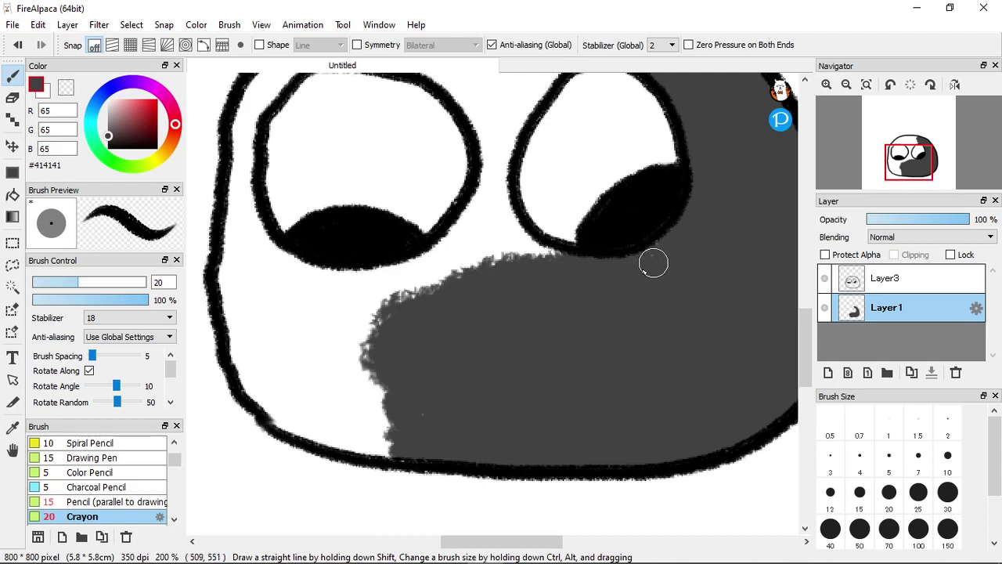
mouse_move(425, 271)
left_mouse_down()
mouse_move(455, 272)
mouse_move(466, 292)
mouse_move(375, 299)
mouse_move(397, 327)
mouse_move(362, 350)
mouse_move(312, 362)
mouse_move(400, 374)
mouse_move(457, 411)
mouse_move(422, 430)
mouse_move(348, 409)
mouse_move(389, 435)
mouse_move(380, 442)
mouse_move(408, 449)
mouse_move(292, 430)
mouse_move(261, 408)
mouse_move(280, 398)
mouse_move(359, 415)
mouse_move(315, 378)
mouse_move(272, 373)
mouse_move(326, 404)
mouse_move(329, 378)
mouse_move(301, 356)
mouse_move(244, 365)
mouse_move(243, 387)
mouse_move(270, 400)
mouse_move(320, 312)
mouse_move(341, 334)
mouse_move(268, 312)
mouse_move(267, 284)
mouse_move(334, 276)
mouse_move(347, 287)
mouse_move(334, 290)
mouse_move(360, 300)
mouse_move(338, 289)
mouse_move(359, 271)
mouse_move(417, 274)
mouse_move(404, 276)
mouse_move(402, 268)
mouse_move(472, 256)
mouse_move(461, 273)
mouse_move(451, 275)
mouse_move(454, 265)
mouse_move(511, 247)
mouse_move(468, 258)
mouse_move(509, 245)
mouse_move(497, 217)
mouse_move(510, 217)
mouse_move(455, 250)
left_mouse_up()
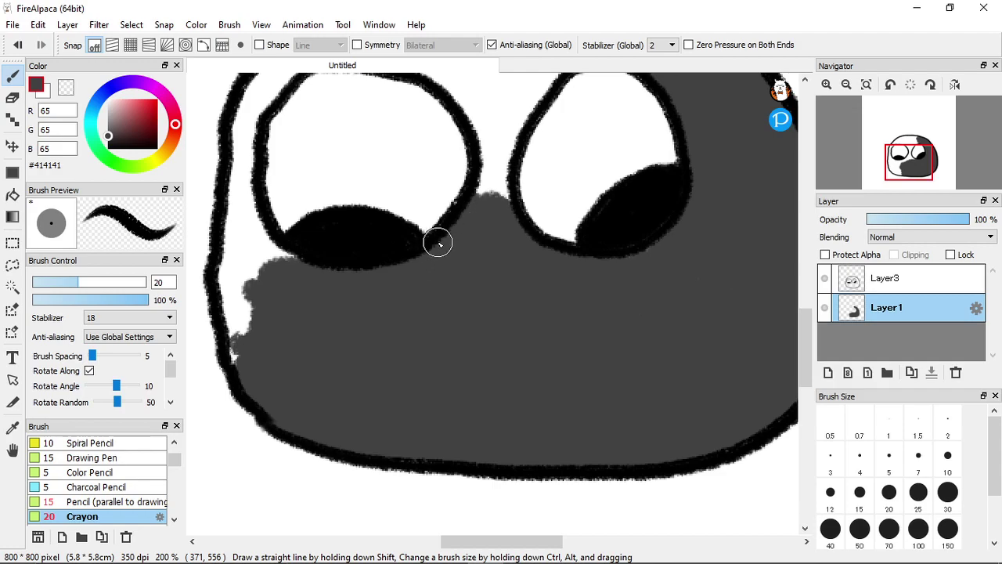
Try a dark grey strip inside the head's top outline and undo all the grey shading on the lower layer
scroll(448, 201, "down", 3)
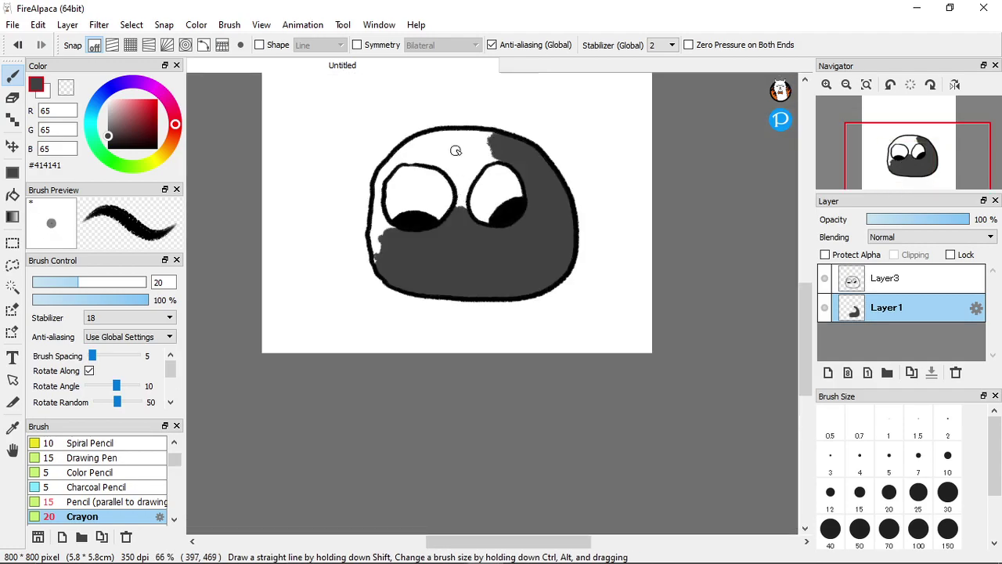
scroll(482, 135, "up", 3)
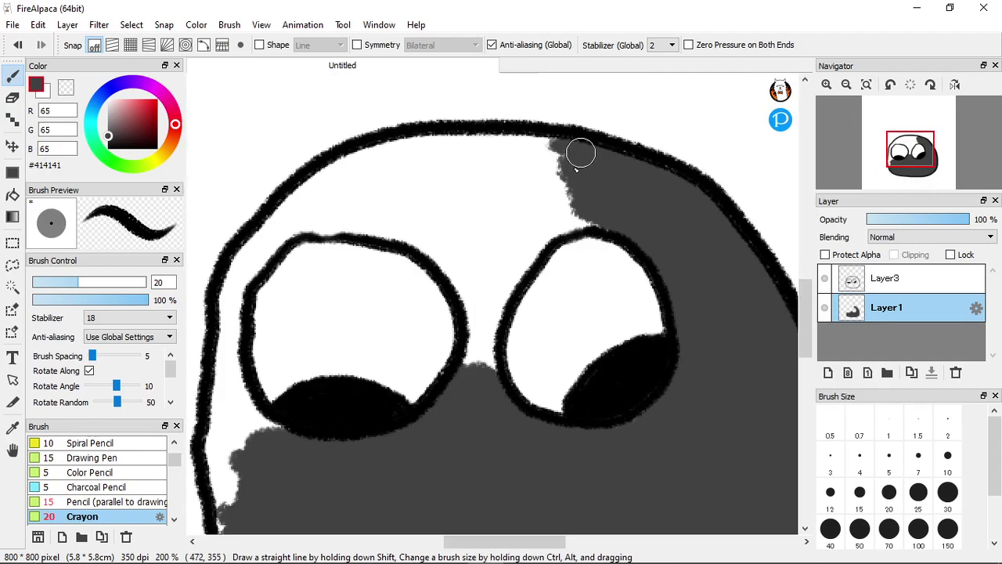
mouse_move(568, 155)
left_mouse_down()
mouse_move(521, 143)
mouse_move(560, 146)
mouse_move(481, 151)
mouse_move(525, 154)
mouse_move(487, 160)
mouse_move(441, 148)
mouse_move(540, 142)
mouse_move(458, 171)
left_mouse_up()
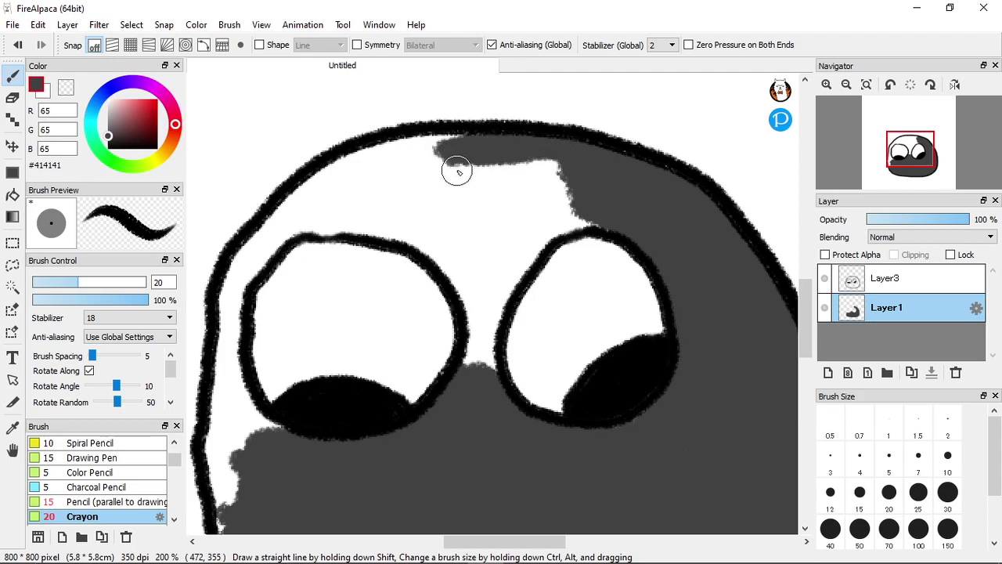
key("ctrl+z")
key("ctrl+z")
key("ctrl+z")
key("ctrl+z")
key("ctrl+z")
key("ctrl+z")
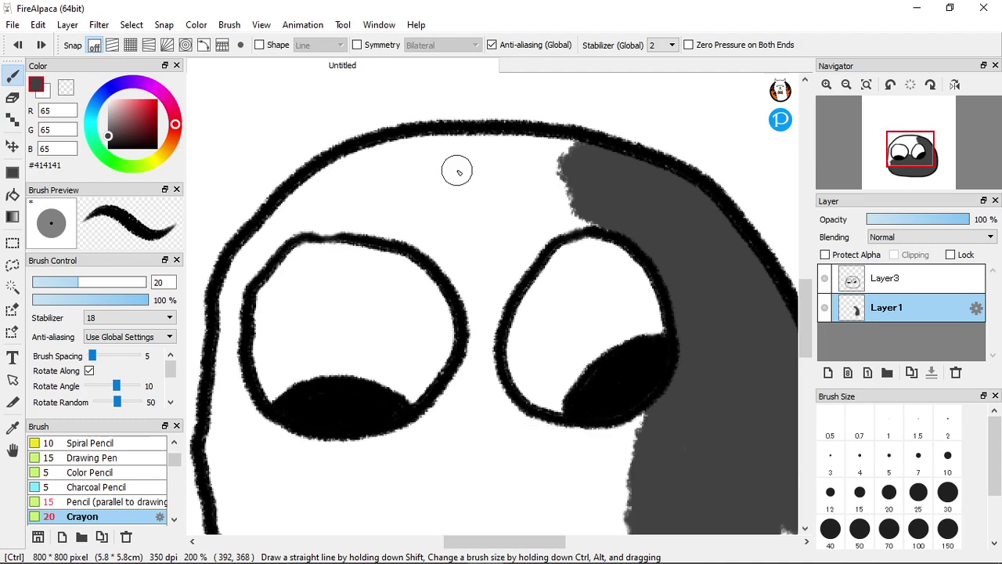
key("ctrl+z")
key("ctrl+z")
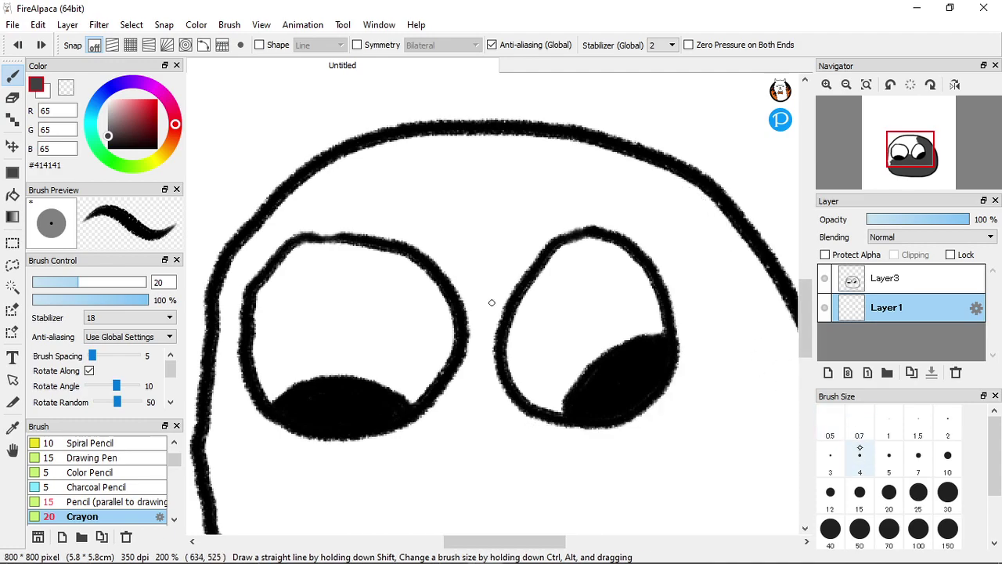
Scribble dark grey loosely over the forehead, around the eyes and across the lower face with the 30 px Crayon, overrunning the outline
mouse_move(660, 213)
left_mouse_down()
mouse_move(553, 195)
mouse_move(573, 232)
mouse_move(446, 206)
mouse_move(436, 226)
mouse_move(465, 273)
mouse_move(459, 358)
mouse_move(475, 401)
mouse_move(419, 468)
mouse_move(397, 468)
mouse_move(452, 481)
mouse_move(618, 486)
mouse_move(689, 470)
mouse_move(670, 385)
mouse_move(671, 336)
mouse_move(747, 351)
mouse_move(665, 251)
mouse_move(736, 261)
mouse_move(642, 184)
mouse_move(709, 212)
mouse_move(620, 168)
mouse_move(606, 184)
mouse_move(516, 172)
mouse_move(374, 193)
mouse_move(478, 259)
mouse_move(325, 213)
mouse_move(350, 239)
mouse_move(324, 197)
mouse_move(332, 156)
mouse_move(488, 154)
mouse_move(495, 115)
mouse_move(627, 161)
mouse_move(701, 200)
mouse_move(715, 231)
mouse_move(771, 243)
mouse_move(708, 179)
mouse_move(690, 196)
left_mouse_up()
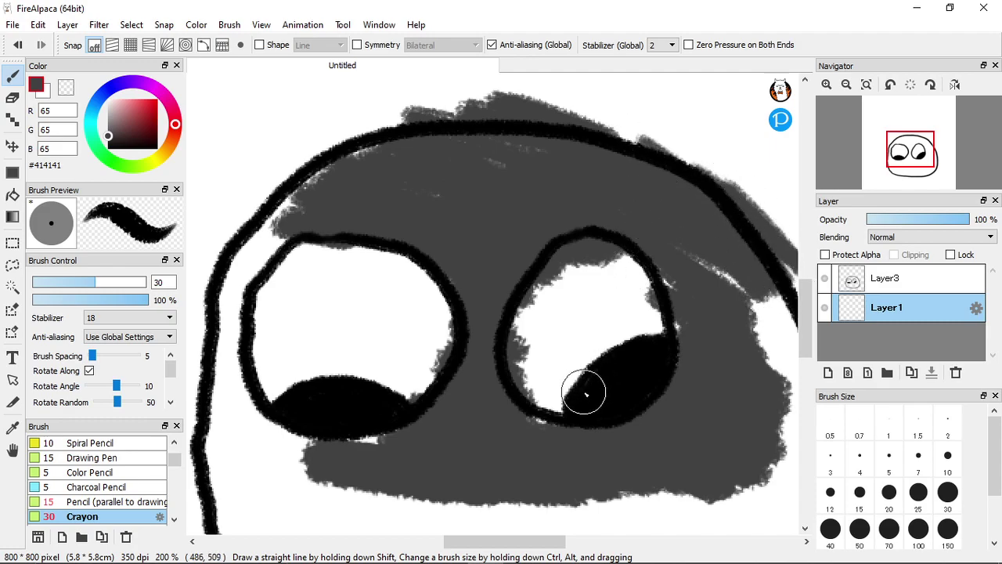
scroll(584, 392, "down", 3)
scroll(597, 441, "up", 3)
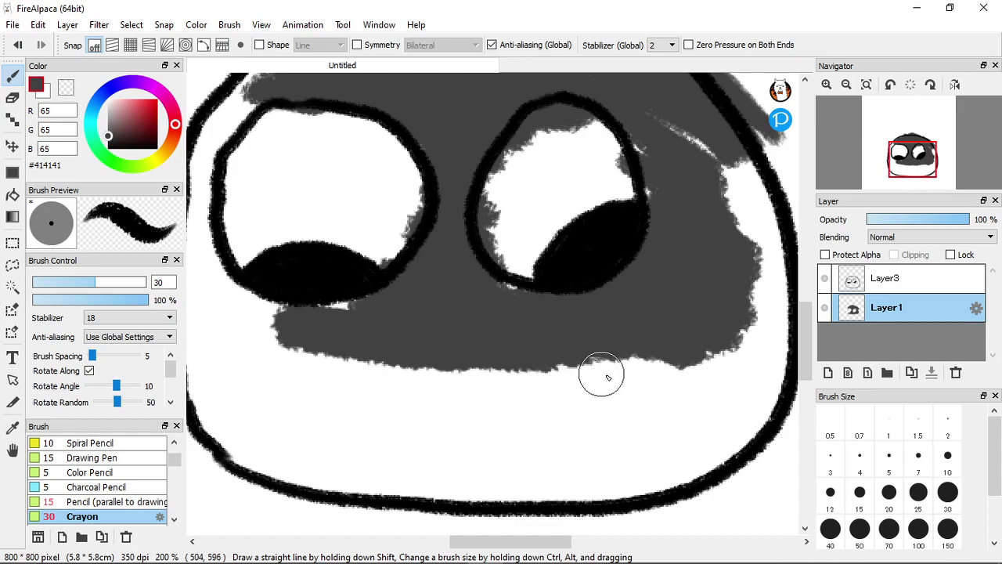
mouse_move(687, 374)
left_mouse_down()
mouse_move(657, 343)
mouse_move(640, 341)
mouse_move(668, 312)
mouse_move(716, 300)
mouse_move(806, 306)
mouse_move(782, 237)
mouse_move(741, 188)
mouse_move(716, 185)
mouse_move(731, 263)
mouse_move(729, 313)
mouse_move(715, 324)
mouse_move(740, 369)
mouse_move(736, 406)
mouse_move(616, 349)
mouse_move(593, 377)
mouse_move(648, 485)
mouse_move(681, 456)
mouse_move(544, 338)
mouse_move(570, 399)
mouse_move(613, 440)
mouse_move(627, 482)
mouse_move(521, 385)
mouse_move(489, 381)
mouse_move(576, 458)
mouse_move(578, 513)
mouse_move(501, 419)
mouse_move(460, 400)
mouse_move(470, 470)
mouse_move(425, 412)
mouse_move(450, 499)
mouse_move(373, 398)
mouse_move(391, 476)
mouse_move(321, 382)
mouse_move(360, 487)
mouse_move(282, 389)
mouse_move(322, 490)
mouse_move(236, 400)
mouse_move(274, 467)
mouse_move(357, 460)
mouse_move(368, 447)
mouse_move(448, 485)
mouse_move(469, 458)
mouse_move(523, 481)
mouse_move(529, 461)
mouse_move(577, 509)
mouse_move(579, 440)
mouse_move(627, 447)
mouse_move(649, 469)
mouse_move(643, 423)
mouse_move(467, 326)
mouse_move(443, 394)
mouse_move(418, 425)
mouse_move(317, 348)
mouse_move(290, 390)
mouse_move(288, 451)
mouse_move(198, 393)
mouse_move(254, 467)
mouse_move(286, 472)
mouse_move(291, 328)
mouse_move(378, 420)
mouse_move(541, 446)
mouse_move(597, 390)
mouse_move(687, 424)
mouse_move(695, 363)
mouse_move(733, 423)
mouse_move(741, 339)
mouse_move(756, 362)
mouse_move(769, 285)
mouse_move(750, 212)
mouse_move(712, 159)
mouse_move(757, 192)
mouse_move(635, 399)
mouse_move(342, 360)
mouse_move(383, 358)
left_mouse_up()
scroll(376, 362, "down", 4)
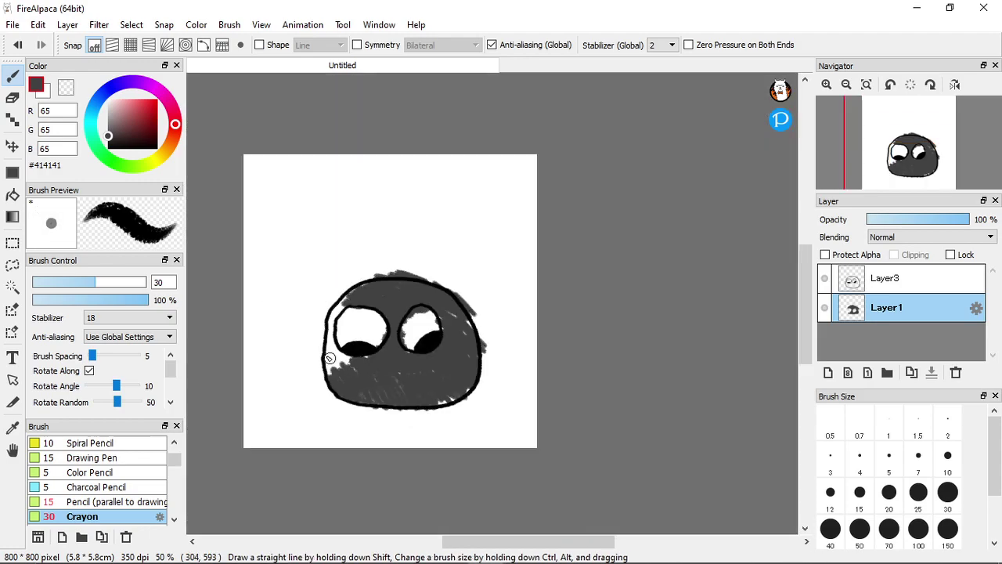
Scribble dark grey over the head's remaining left side and lower-right edge, letting loose strokes run past the outline
scroll(284, 293, "up", 4)
mouse_move(513, 250)
left_mouse_down()
mouse_move(463, 256)
mouse_move(491, 309)
mouse_move(462, 293)
mouse_move(437, 303)
mouse_move(475, 361)
mouse_move(465, 382)
mouse_move(427, 362)
mouse_move(438, 477)
mouse_move(412, 417)
mouse_move(412, 491)
mouse_move(430, 522)
mouse_move(429, 464)
mouse_move(460, 478)
mouse_move(484, 523)
mouse_move(478, 422)
mouse_move(507, 520)
mouse_move(550, 454)
mouse_move(482, 479)
mouse_move(434, 401)
mouse_move(409, 329)
mouse_move(420, 310)
mouse_move(429, 332)
mouse_move(418, 260)
mouse_move(458, 315)
mouse_move(442, 233)
mouse_move(475, 254)
mouse_move(453, 188)
mouse_move(511, 228)
mouse_move(491, 173)
mouse_move(505, 155)
mouse_move(560, 219)
mouse_move(537, 196)
left_mouse_up()
left_click(538, 197, "ctrl+alt")
left_click(543, 345, "ctrl+alt")
scroll(608, 361, "up", 2)
mouse_move(646, 391)
left_mouse_down()
mouse_move(642, 331)
mouse_move(671, 384)
mouse_move(716, 299)
left_mouse_up()
scroll(580, 291, "down", 1)
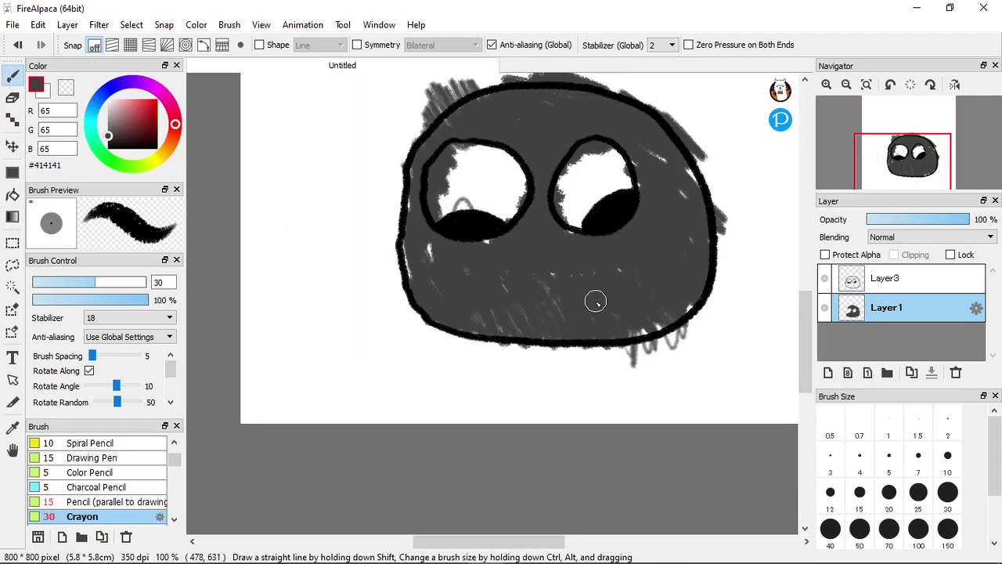
scroll(630, 284, "down", 1)
scroll(638, 209, "up", 2)
left_click_drag(580, 286, 527, 311)
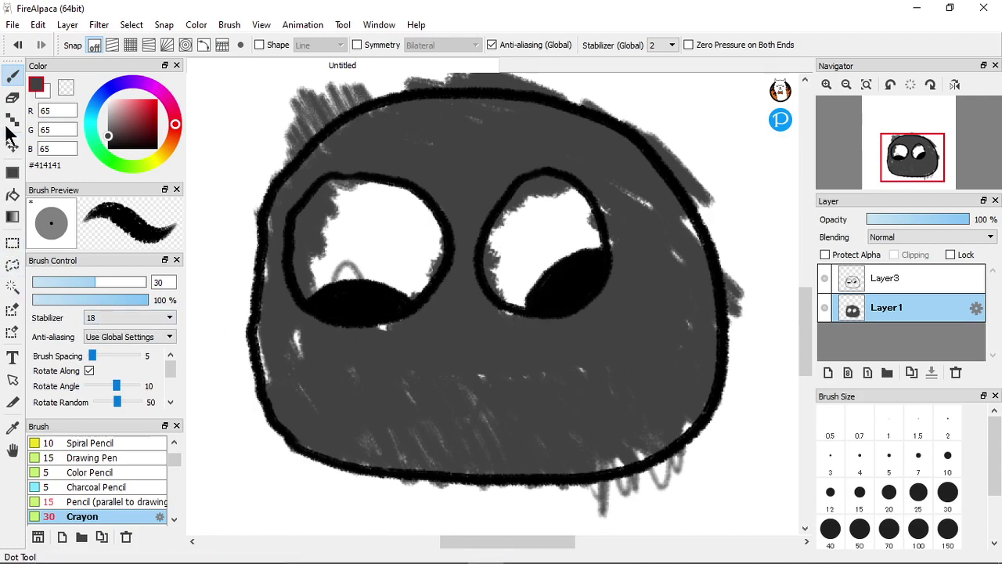
Erase the grey overrun inside the left eye's outer edge and the top of the right eye with the 30 px Eraser
left_click(11, 100)
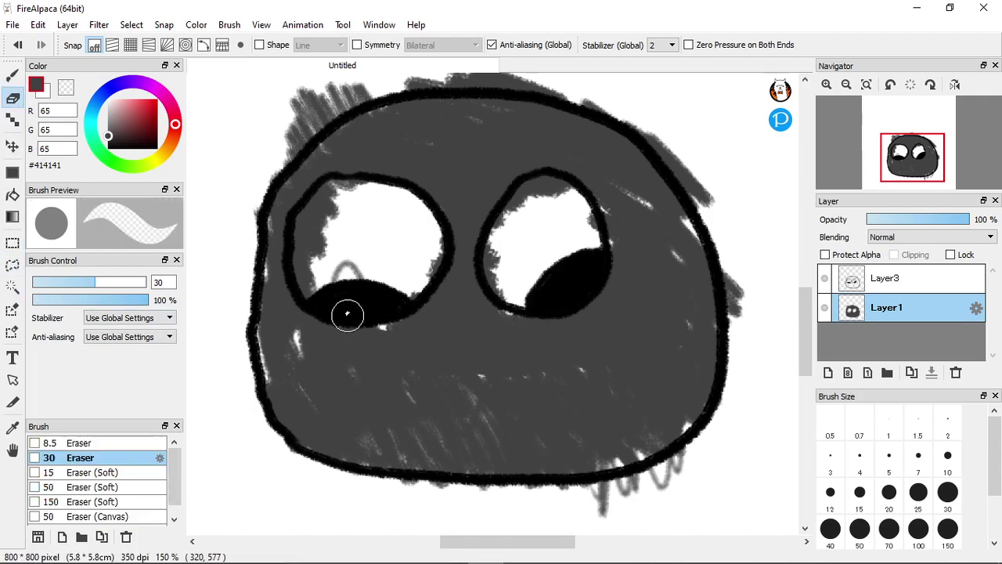
mouse_move(329, 253)
left_mouse_down()
mouse_move(321, 232)
mouse_move(337, 215)
mouse_move(320, 226)
mouse_move(315, 264)
left_mouse_up()
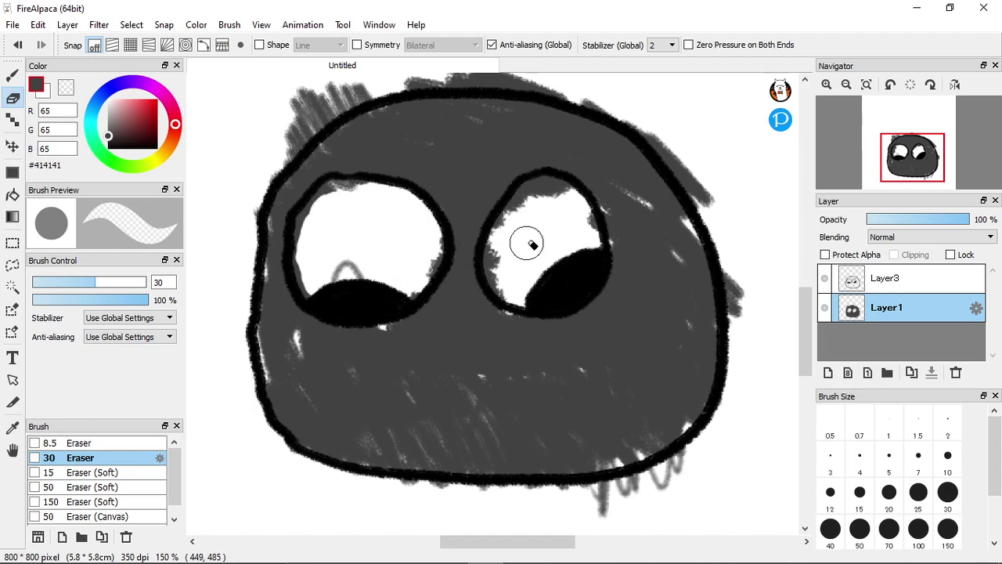
left_click_drag(572, 201, 510, 220)
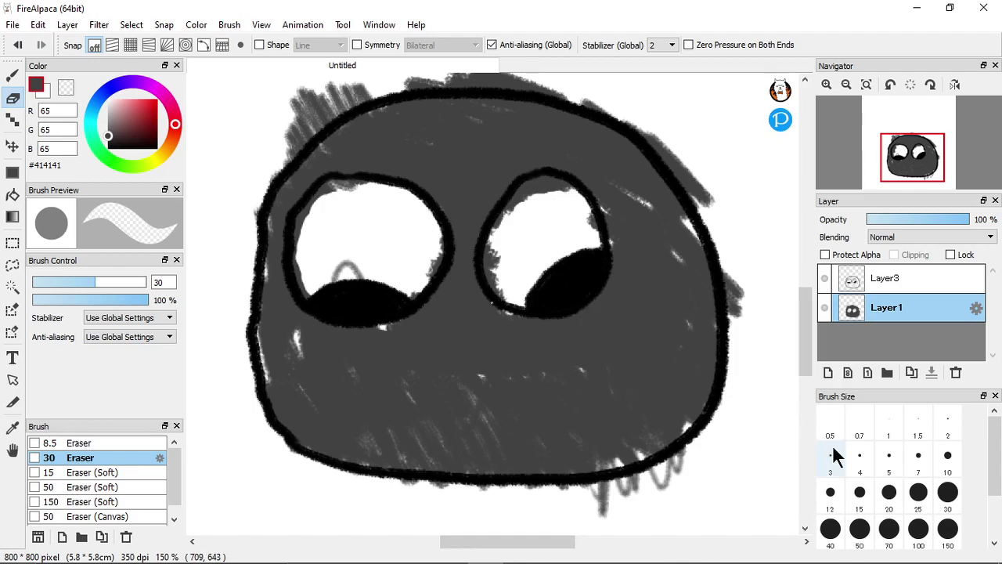
Set the Eraser to 5 px and scratch thin light lines into the forehead, cheek and lower face, undoing the test marks below the right eye
left_click(889, 455)
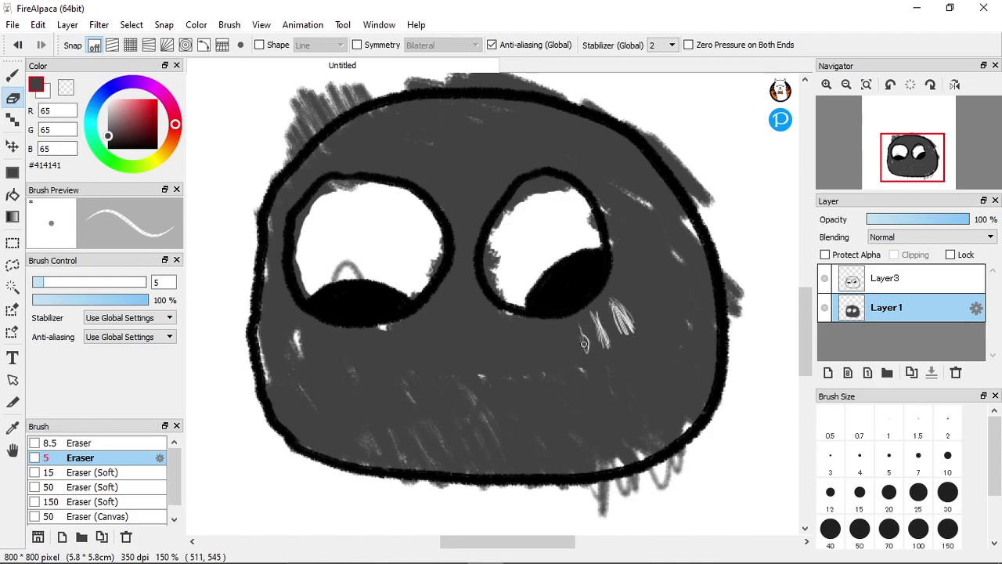
key("ctrl+z")
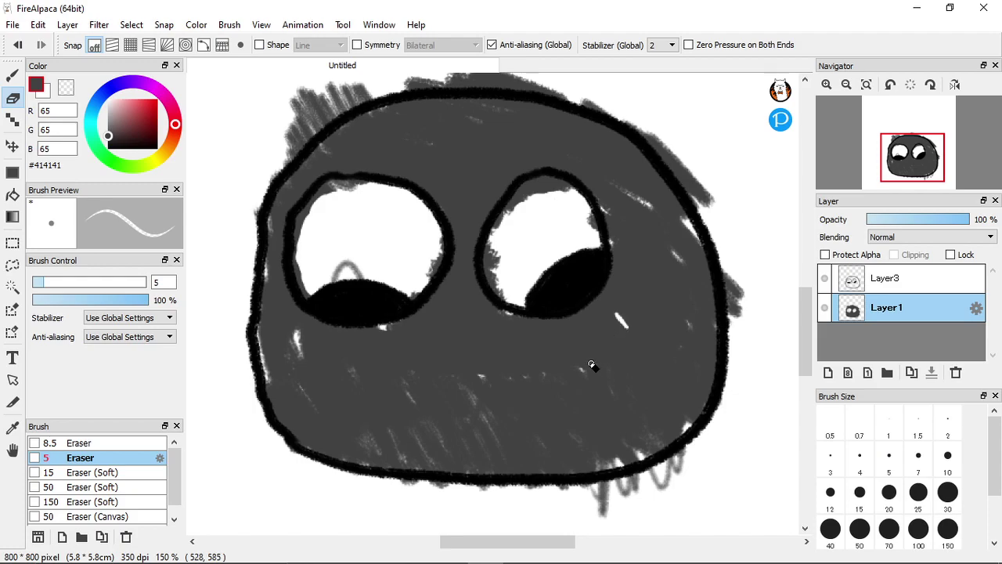
scroll(663, 329, "up", 4)
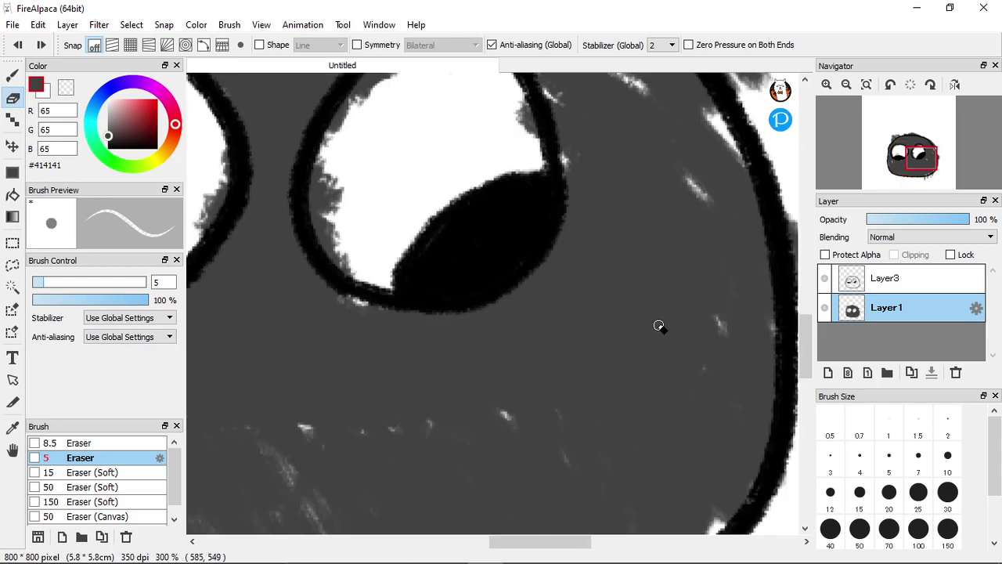
left_click_drag(539, 264, 619, 362)
scroll(543, 313, "down", 2)
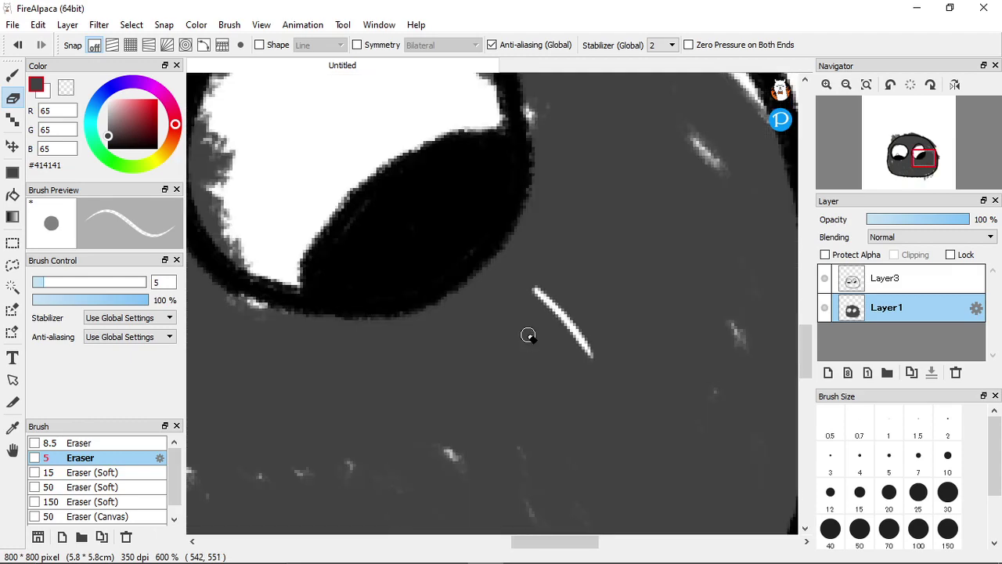
key("ctrl+z")
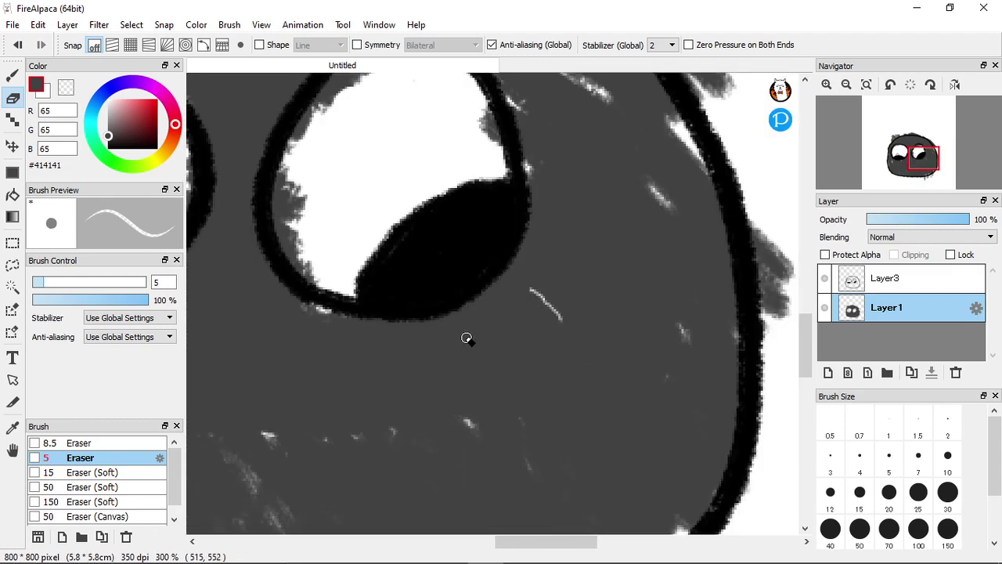
scroll(467, 339, "down", 3)
scroll(352, 331, "up", 1)
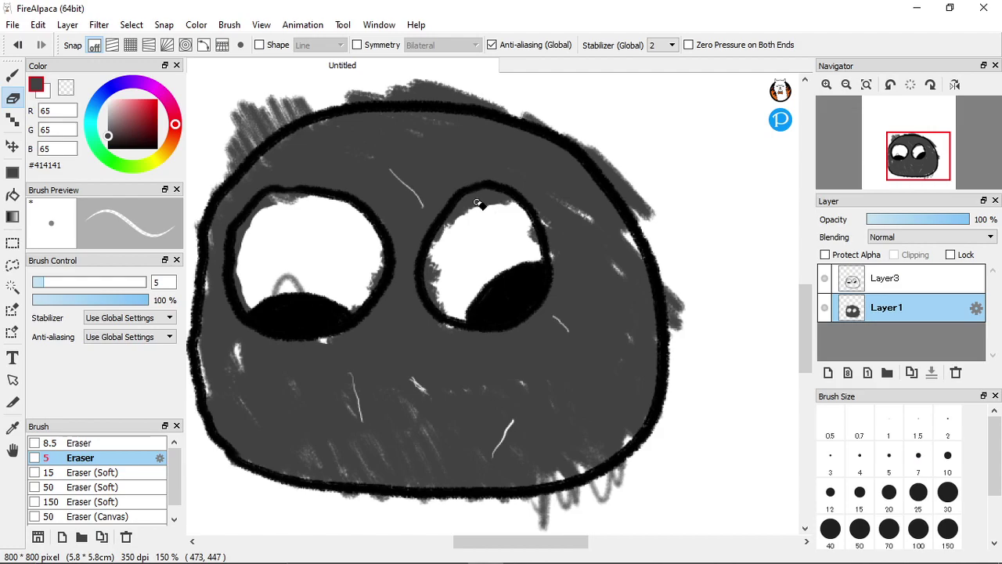
Set the Crayon to 5 px and white, add thin scratches to the forehead, right cheek and lower face, and undo the last few
key("ctrl")
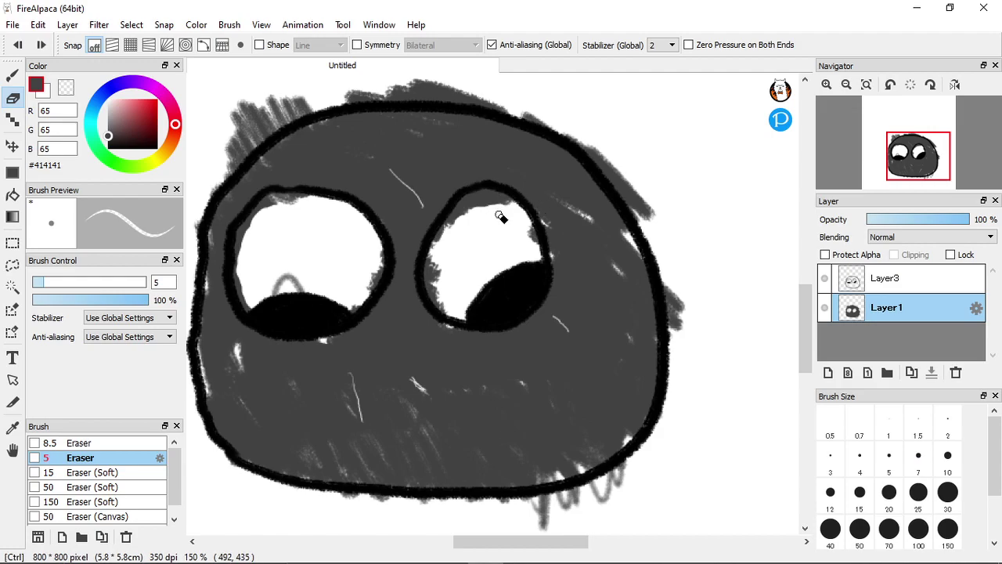
left_click(12, 78)
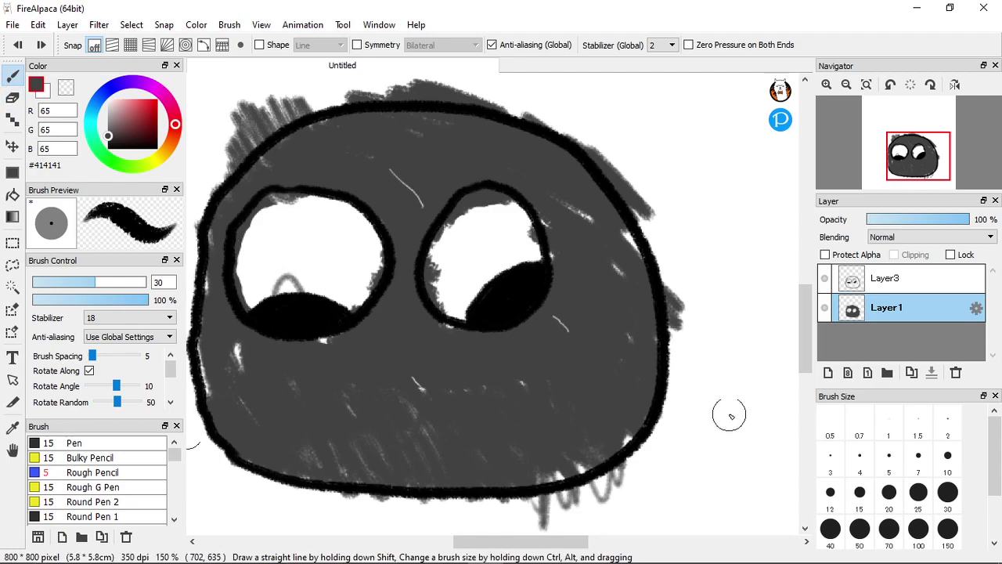
left_click(887, 465)
left_click_drag(108, 138, 96, 97)
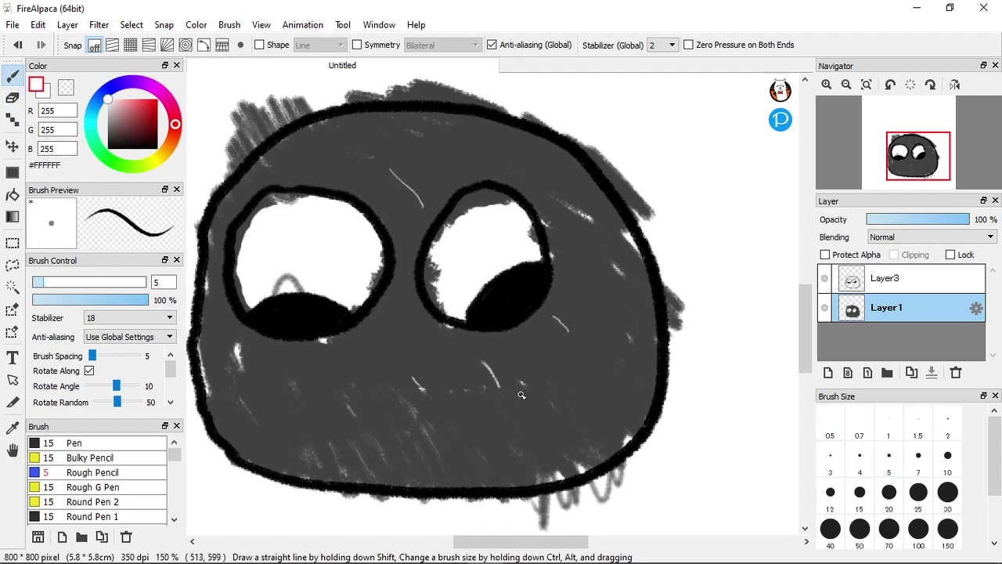
key("ctrl+z")
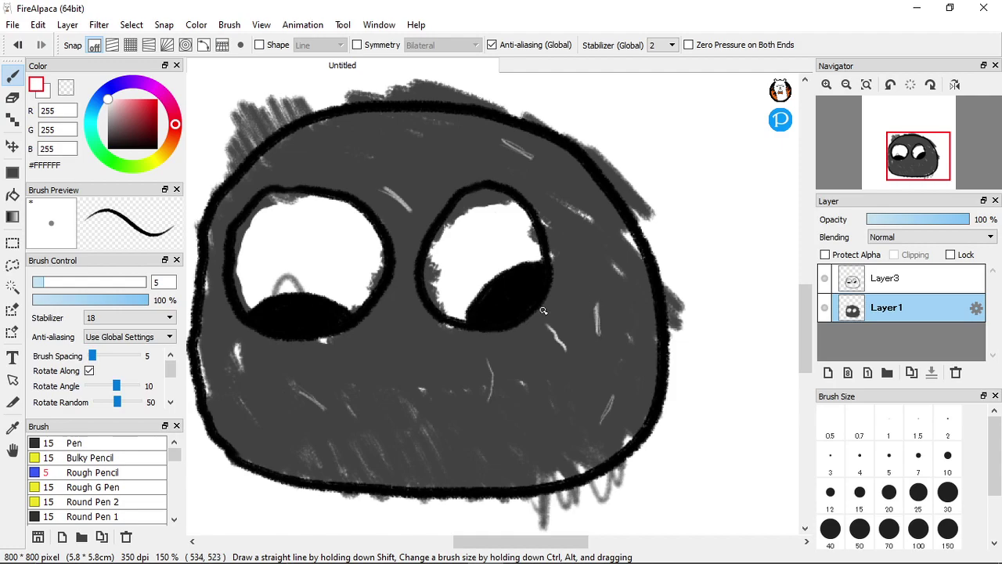
key("ctrl+z")
key("ctrl+z")
key("ctrl+z")
key("ctrl+z")
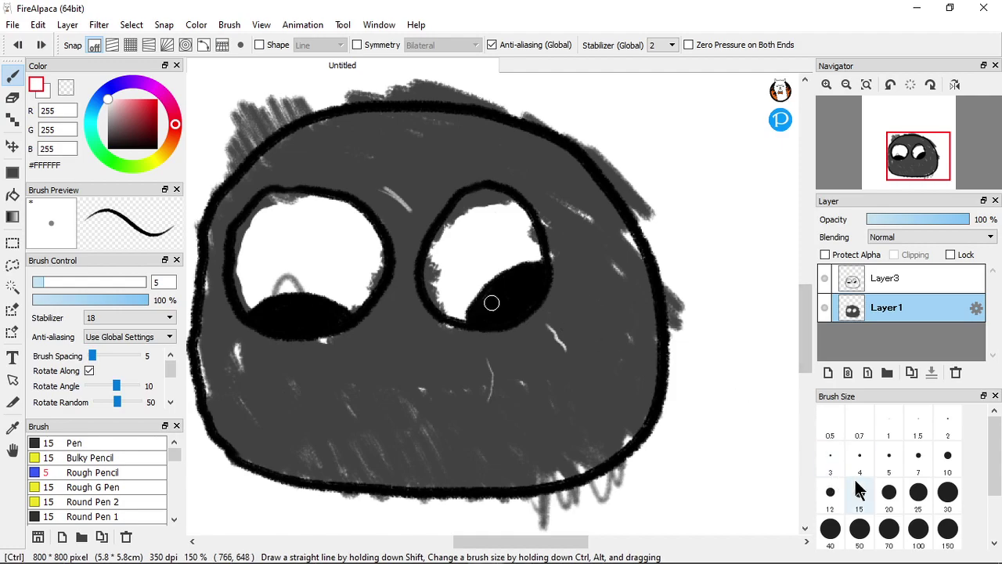
With a 10 px white brush, paint short highlights on the forehead, lower-left face and lower-right edge, undoing the one above the left eye
left_click(918, 462)
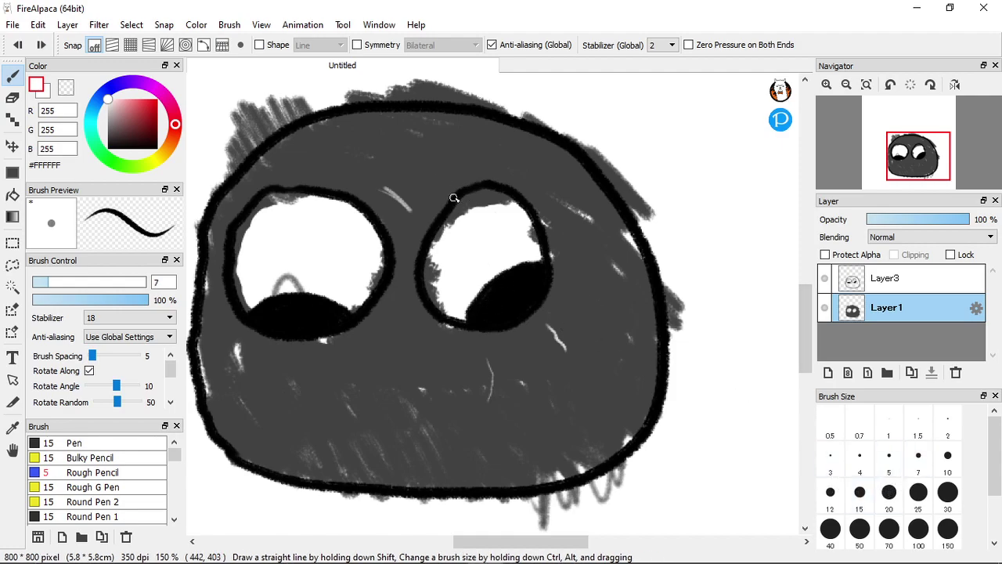
left_click(948, 462)
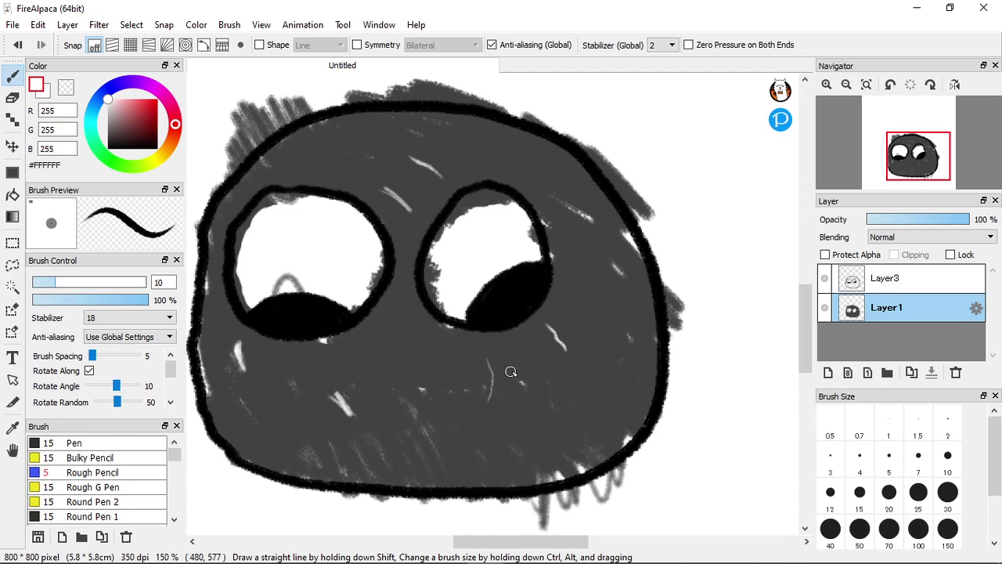
mouse_move(646, 419)
left_mouse_down()
mouse_move(606, 456)
mouse_move(593, 454)
mouse_move(644, 422)
mouse_move(656, 398)
mouse_move(643, 427)
mouse_move(647, 388)
left_mouse_up()
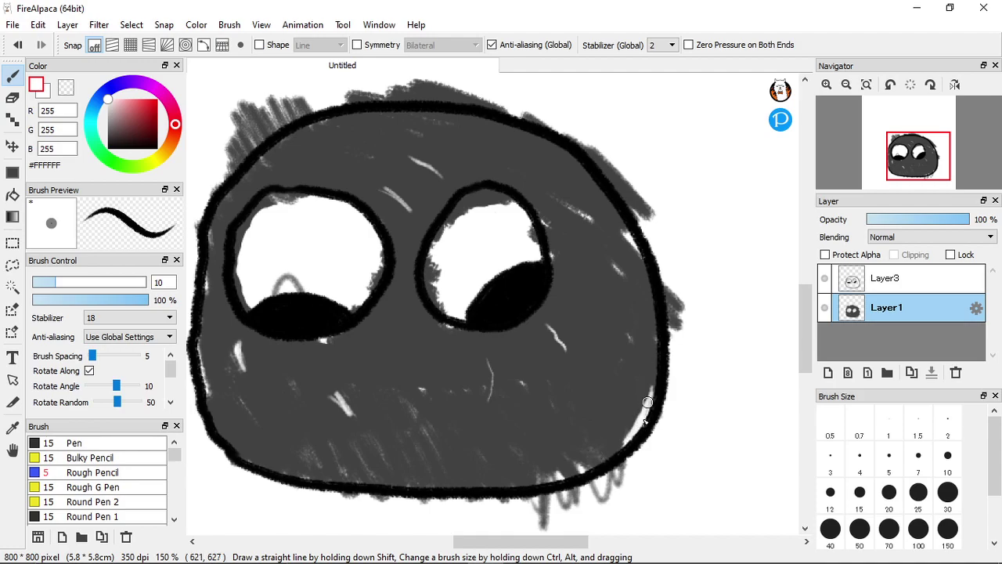
left_click_drag(501, 136, 528, 154)
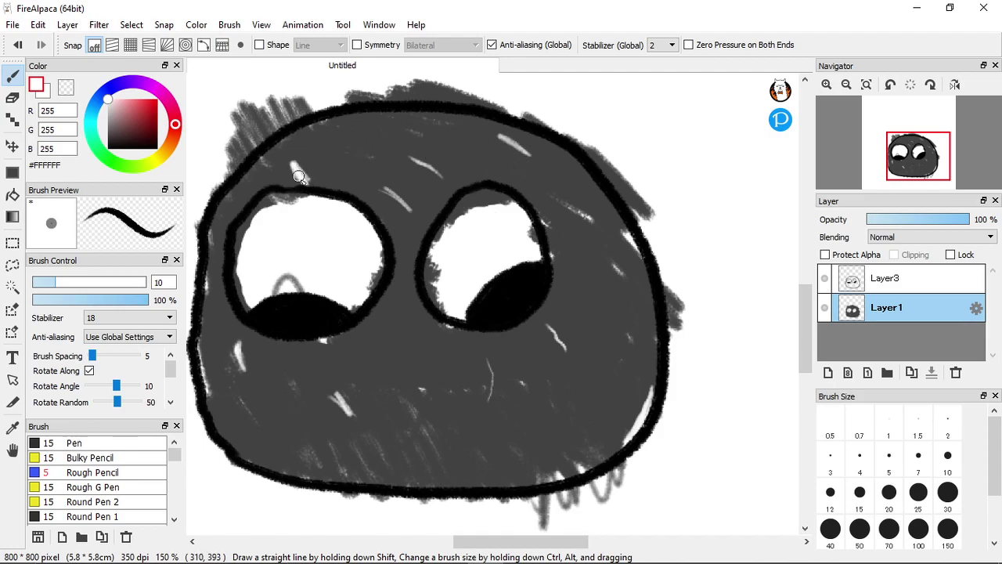
scroll(251, 184, "down", 3)
scroll(255, 179, "up", 6)
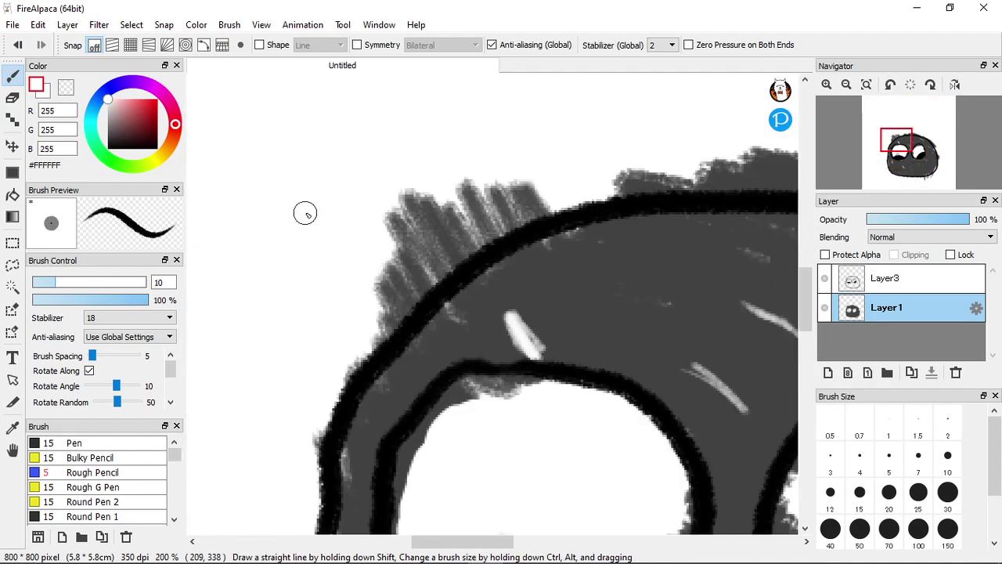
key("ctrl+z")
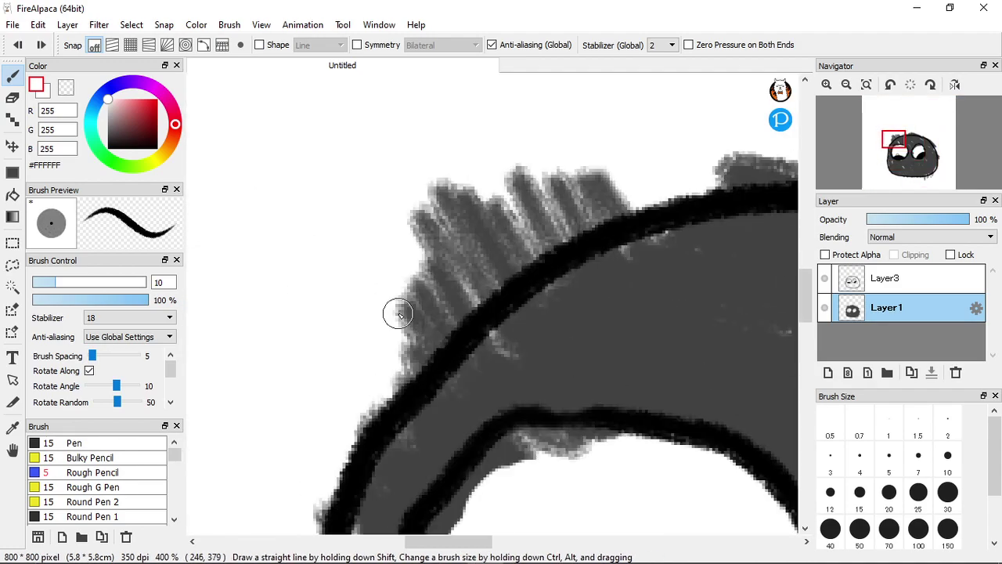
Try thin white streaks above the left eye, between the eyes and beside the right eye, and undo them
mouse_move(622, 414)
left_mouse_down()
mouse_move(519, 316)
mouse_move(538, 341)
mouse_move(610, 392)
mouse_move(532, 316)
mouse_move(621, 394)
mouse_move(548, 309)
mouse_move(617, 397)
mouse_move(527, 302)
mouse_move(595, 366)
mouse_move(529, 311)
mouse_move(646, 372)
mouse_move(626, 349)
mouse_move(660, 402)
mouse_move(592, 310)
mouse_move(612, 330)
mouse_move(615, 373)
mouse_move(599, 359)
mouse_move(576, 309)
mouse_move(597, 305)
mouse_move(667, 352)
mouse_move(652, 313)
mouse_move(637, 320)
mouse_move(680, 375)
mouse_move(632, 312)
mouse_move(677, 390)
mouse_move(624, 306)
mouse_move(659, 360)
mouse_move(585, 281)
left_mouse_up()
scroll(585, 280, "down", 6)
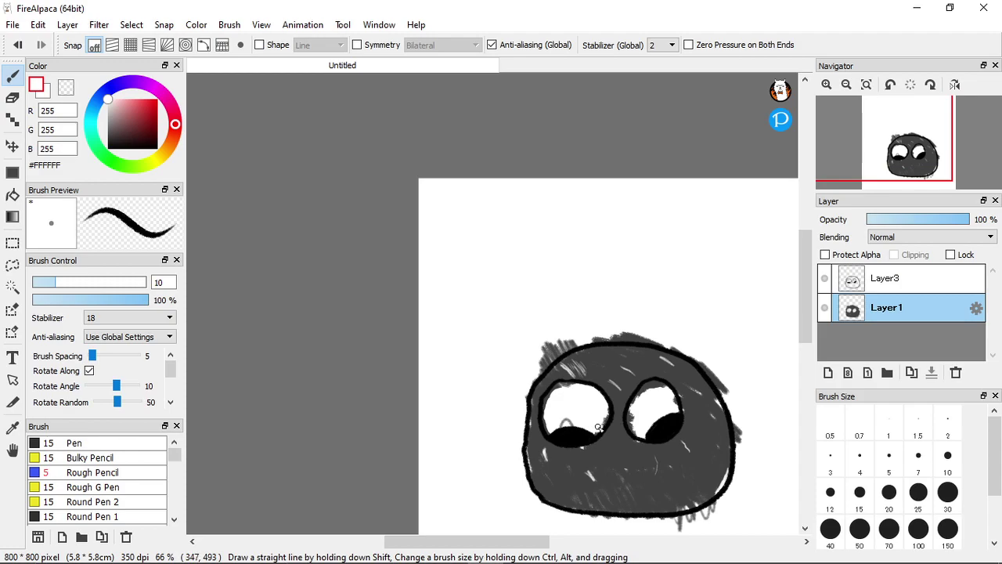
scroll(596, 425, "up", 1)
mouse_move(643, 452)
left_mouse_down()
mouse_move(623, 419)
mouse_move(620, 468)
mouse_move(592, 492)
left_mouse_up()
left_click_drag(722, 445, 719, 469)
left_click_drag(731, 405, 735, 451)
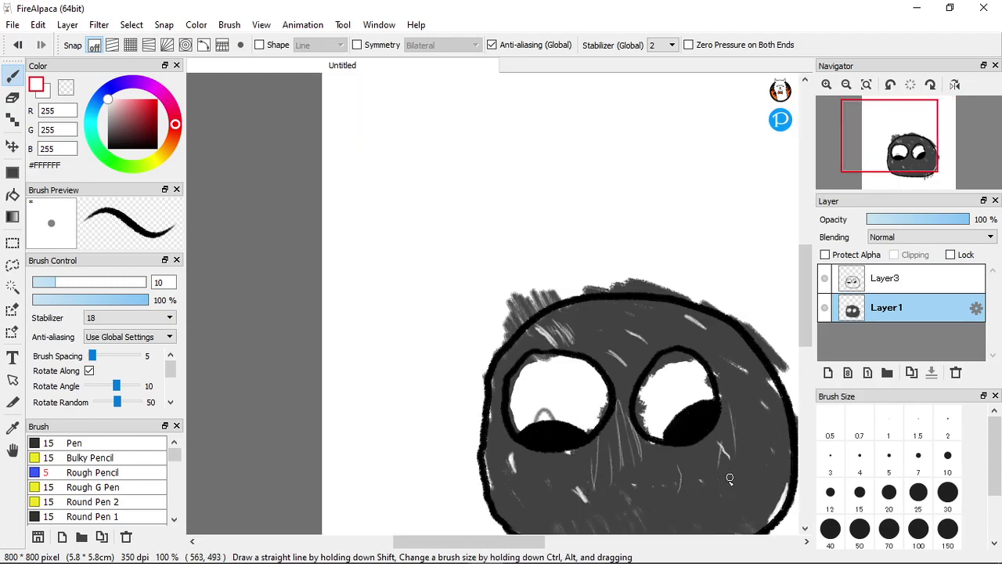
left_click_drag(749, 413, 740, 484)
key("ctrl")
key("ctrl+z")
key("ctrl+z")
key("ctrl+z")
key("ctrl+z")
key("ctrl+z")
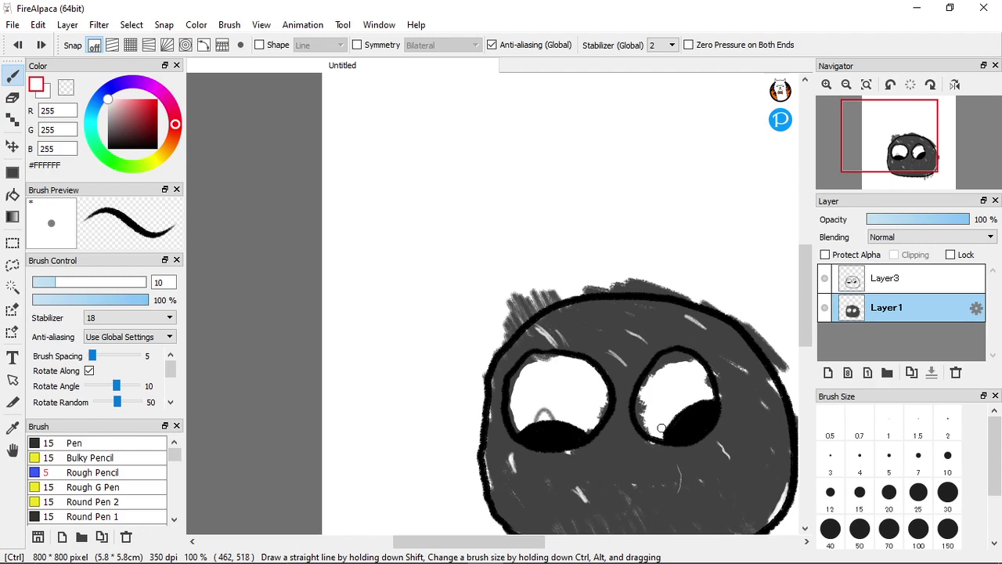
scroll(657, 414, "down", 1)
scroll(642, 377, "up", 1)
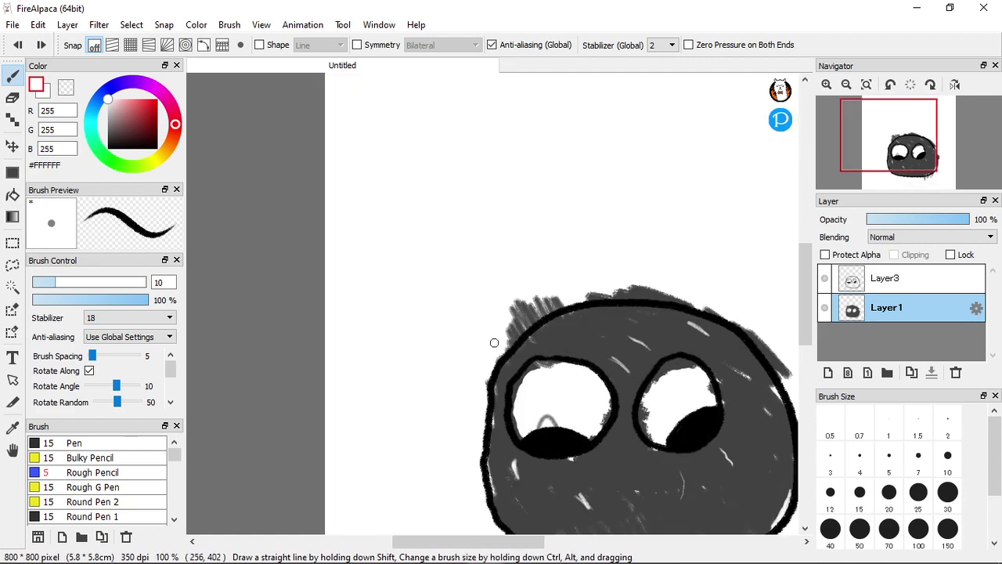
Paint thin white streaks on the forehead running from the head's outline to the top of the left eye
scroll(453, 324, "up", 2)
mouse_move(609, 329)
left_mouse_down()
mouse_move(642, 396)
mouse_move(611, 336)
mouse_move(622, 329)
mouse_move(635, 383)
left_mouse_up()
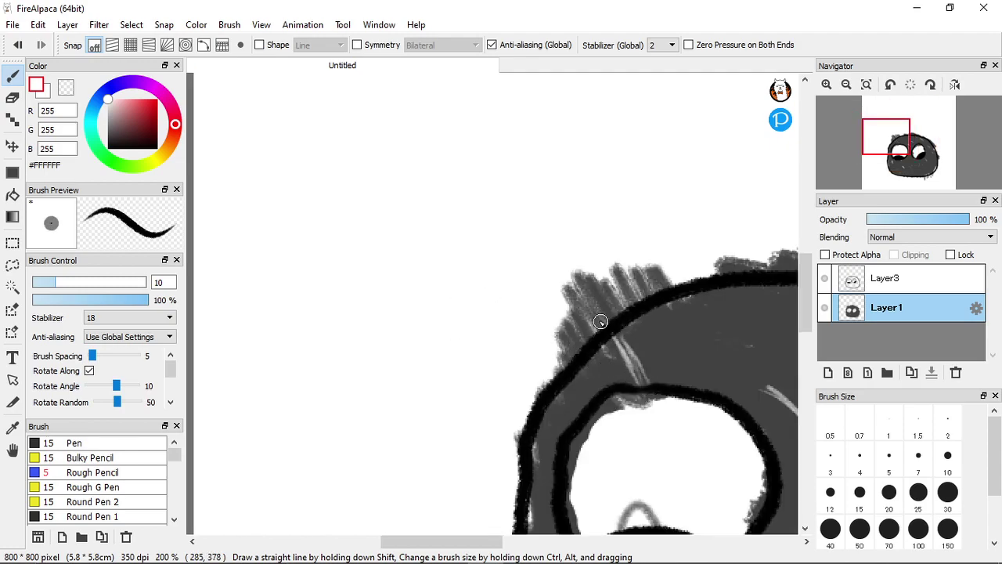
scroll(600, 327, "down", 2)
Try crossing thin white streaks on the lower face beneath the gap between the eyes, and undo them
scroll(636, 433, "up", 1)
mouse_move(641, 374)
left_mouse_down()
mouse_move(633, 436)
mouse_move(639, 420)
left_mouse_up()
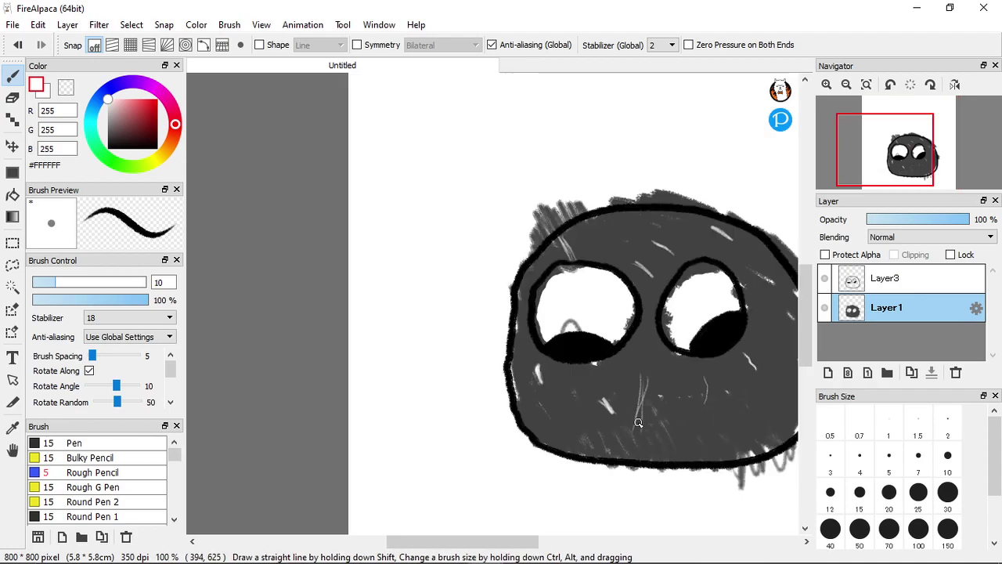
scroll(631, 426, "down", 1)
scroll(645, 420, "up", 3)
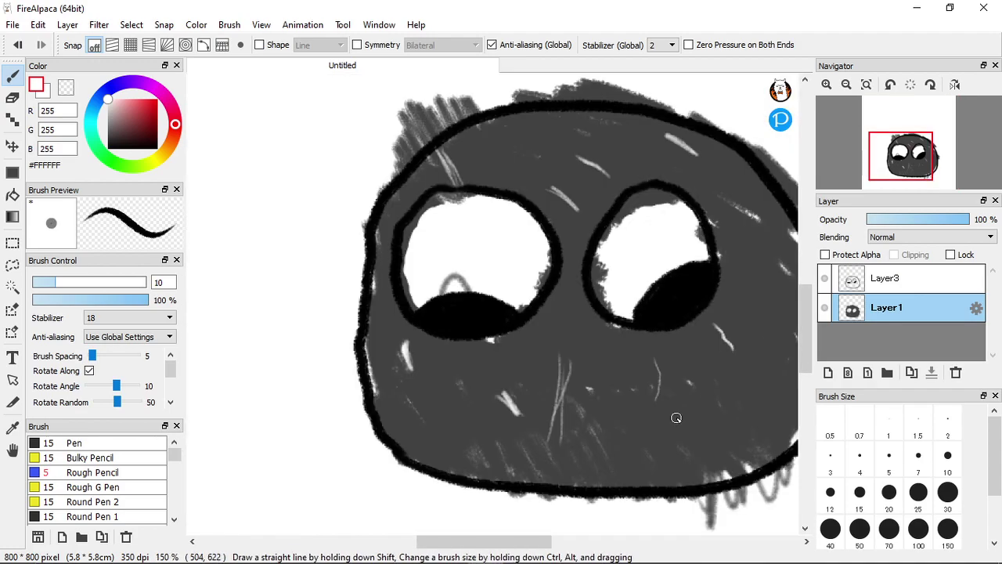
key("ctrl+z")
key("ctrl+z")
key("ctrl+z")
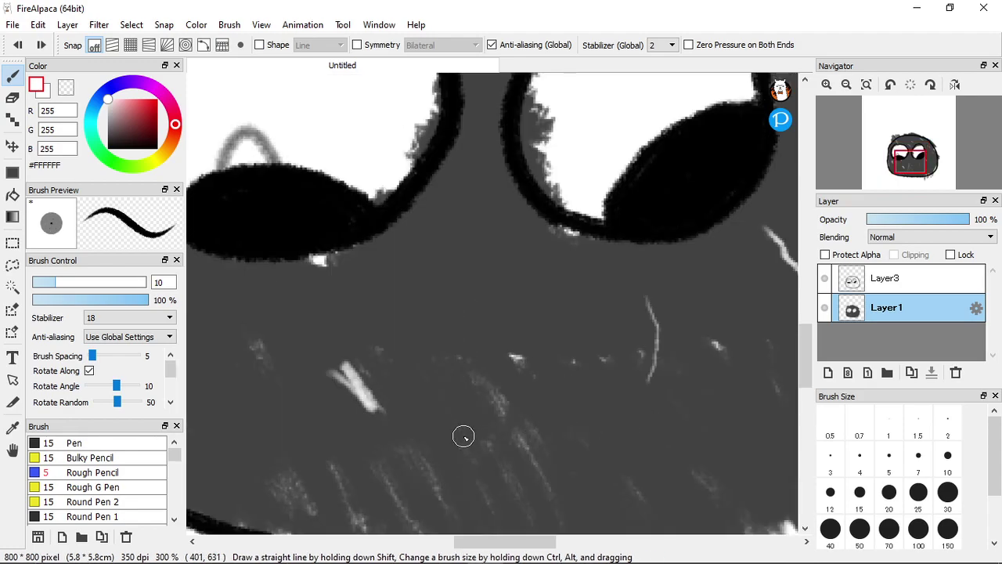
scroll(431, 356, "down", 4)
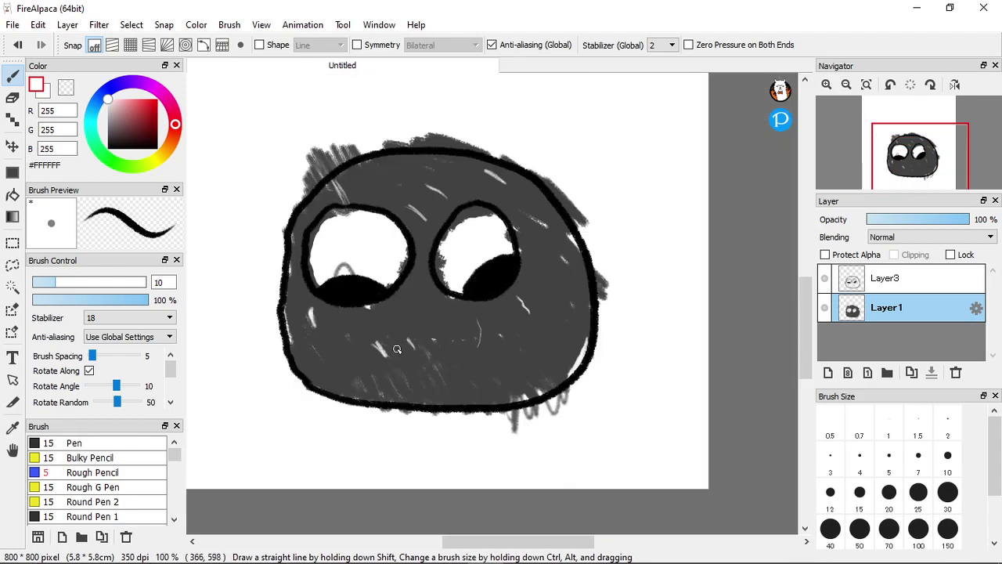
scroll(289, 310, "up", 3)
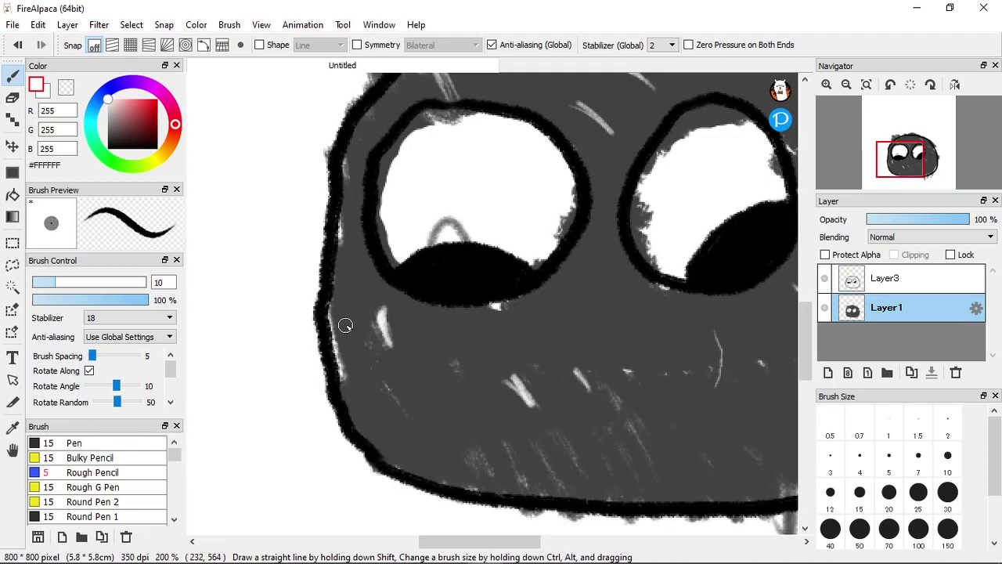
scroll(345, 324, "down", 2)
scroll(505, 361, "up", 2)
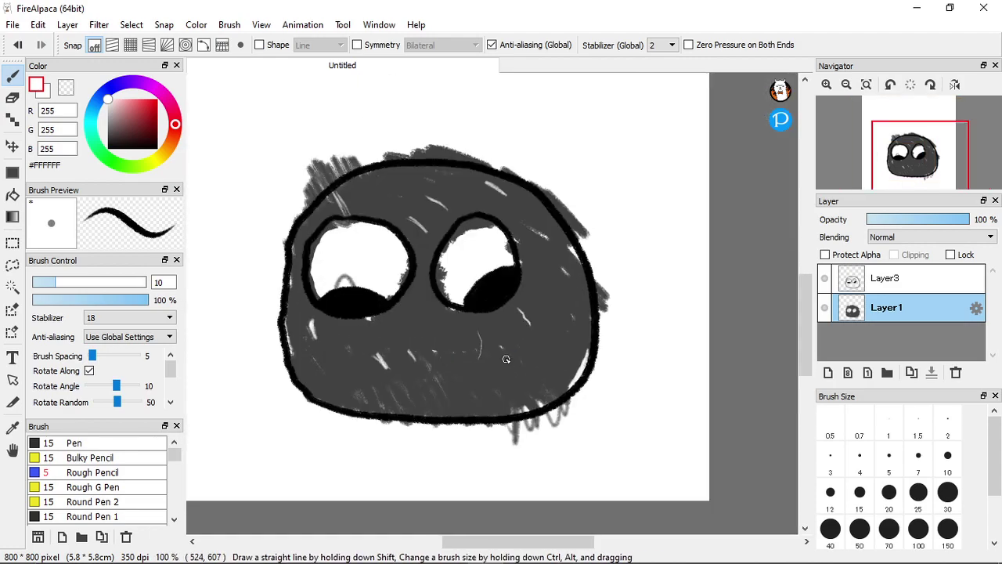
Sample the head's dark grey and break up the small white mark on the lower face with a 2 px brush stroke
left_click(12, 426)
left_click(329, 336)
left_click(12, 74)
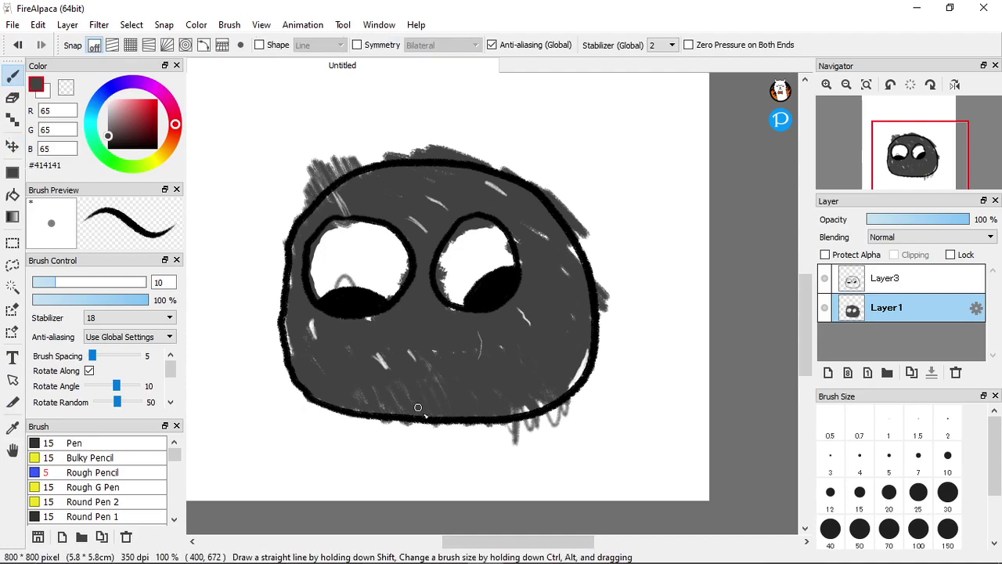
scroll(383, 356, "up", 1)
left_click(936, 432)
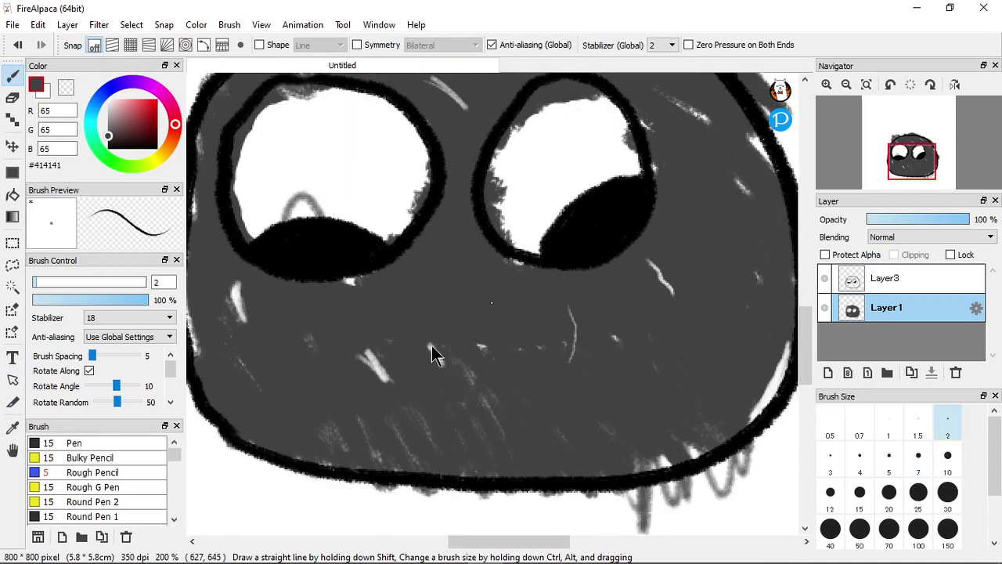
scroll(430, 333, "up", 2)
mouse_move(431, 333)
left_mouse_down()
mouse_move(474, 372)
mouse_move(494, 412)
mouse_move(457, 357)
mouse_move(496, 421)
left_mouse_up()
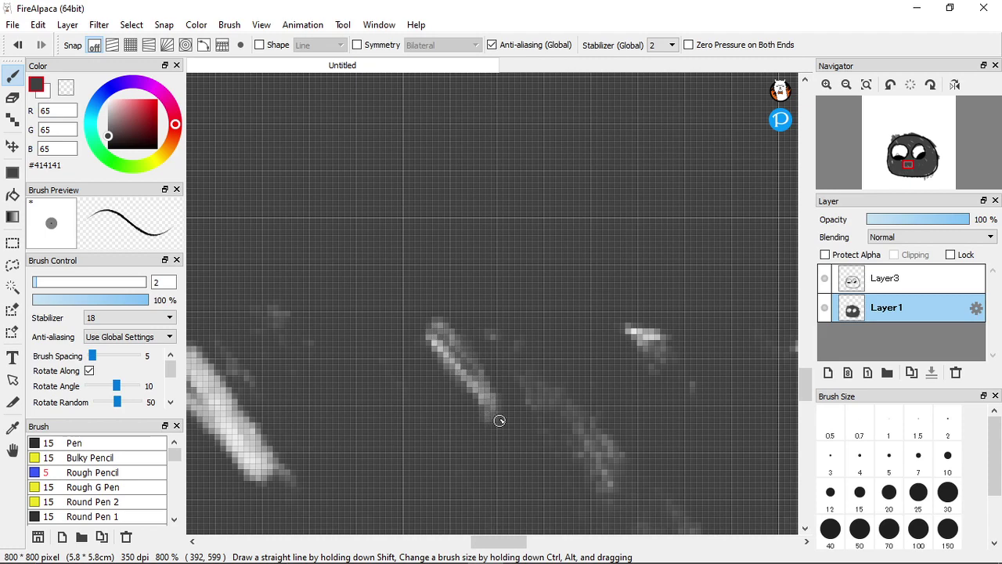
scroll(387, 358, "down", 2)
Draw thin dark grey strokes through the wide white highlight on the lower-left face to split it into strands
scroll(298, 375, "up", 3)
mouse_move(373, 401)
left_mouse_down()
mouse_move(353, 347)
mouse_move(395, 385)
mouse_move(425, 433)
mouse_move(391, 327)
mouse_move(315, 263)
mouse_move(437, 392)
mouse_move(392, 419)
mouse_move(352, 363)
mouse_move(316, 372)
left_mouse_up()
scroll(380, 384, "down", 3)
mouse_move(369, 397)
left_mouse_down()
mouse_move(354, 348)
mouse_move(348, 388)
mouse_move(351, 368)
left_mouse_up()
scroll(313, 333, "down", 2)
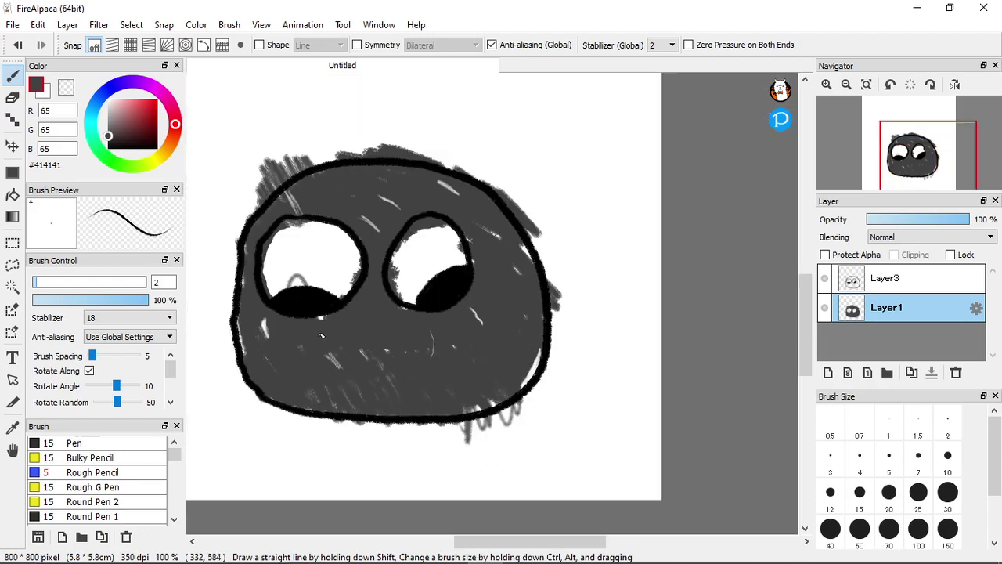
Break up the white streaks above the left eye and the two forehead highlights between the eyes with thin dark grey strokes
scroll(259, 186, "up", 2)
mouse_move(302, 217)
left_mouse_down()
mouse_move(358, 231)
mouse_move(363, 261)
mouse_move(330, 267)
left_mouse_up()
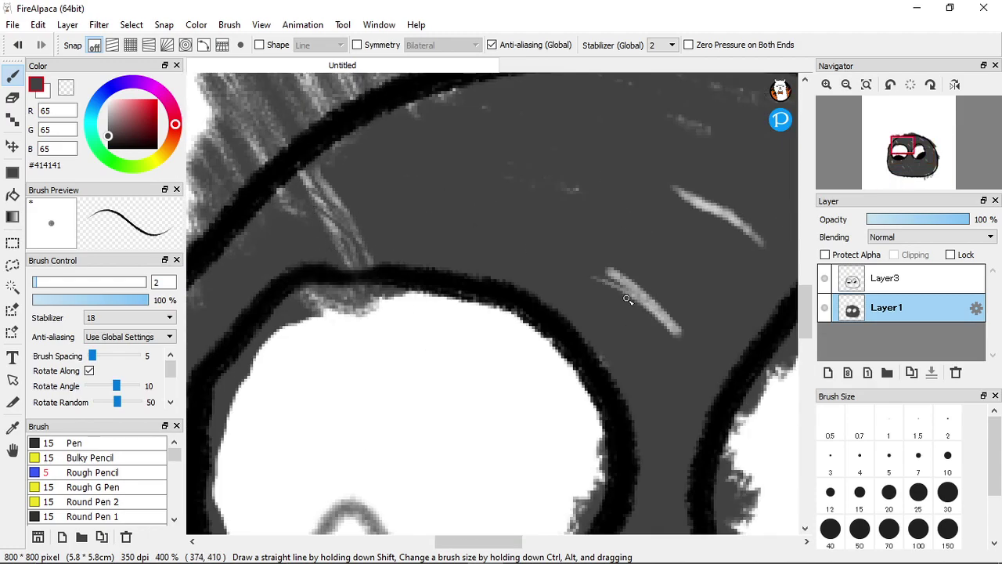
mouse_move(668, 347)
left_mouse_down()
mouse_move(654, 290)
mouse_move(649, 328)
mouse_move(644, 266)
mouse_move(634, 307)
mouse_move(591, 264)
left_mouse_up()
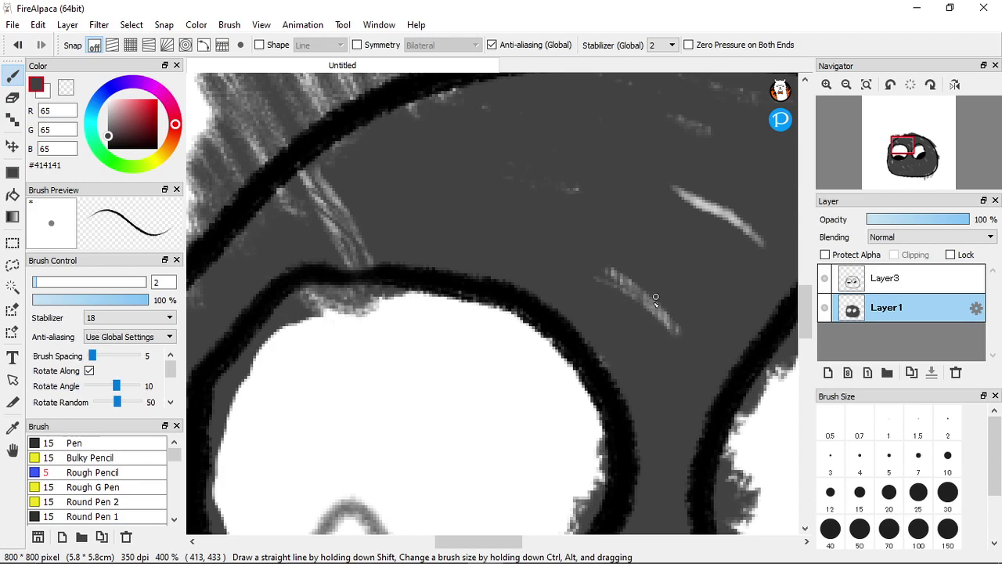
mouse_move(744, 231)
left_mouse_down()
mouse_move(730, 194)
mouse_move(724, 241)
mouse_move(708, 189)
mouse_move(704, 228)
mouse_move(684, 177)
mouse_move(672, 202)
left_mouse_up()
scroll(671, 203, "down", 5)
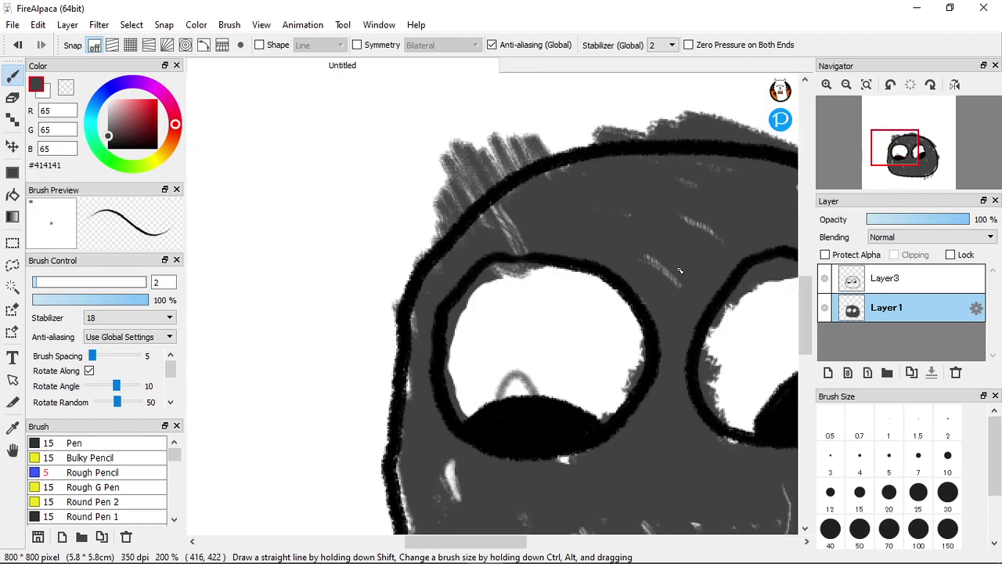
scroll(708, 272, "up", 5)
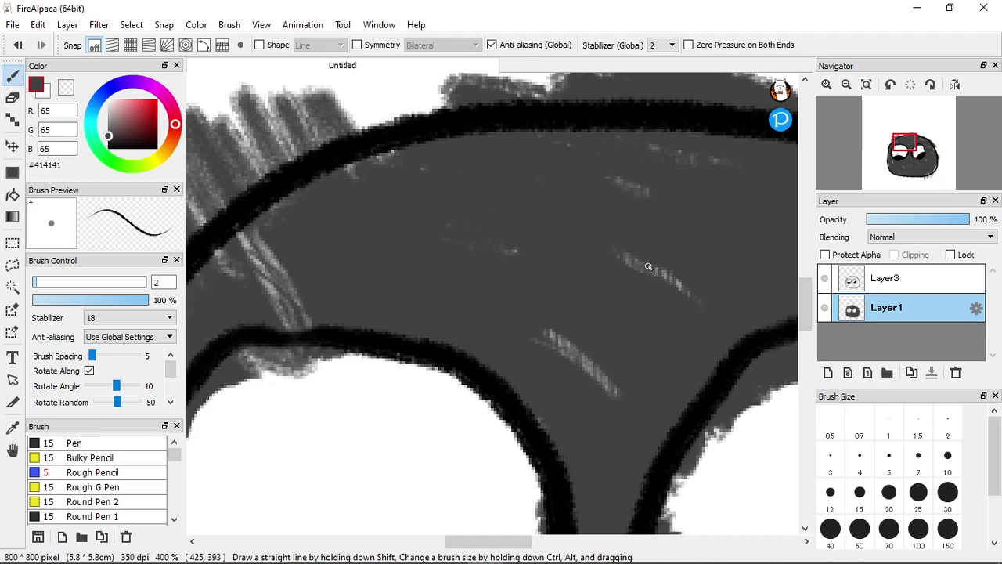
scroll(662, 277, "down", 3)
scroll(657, 292, "up", 3)
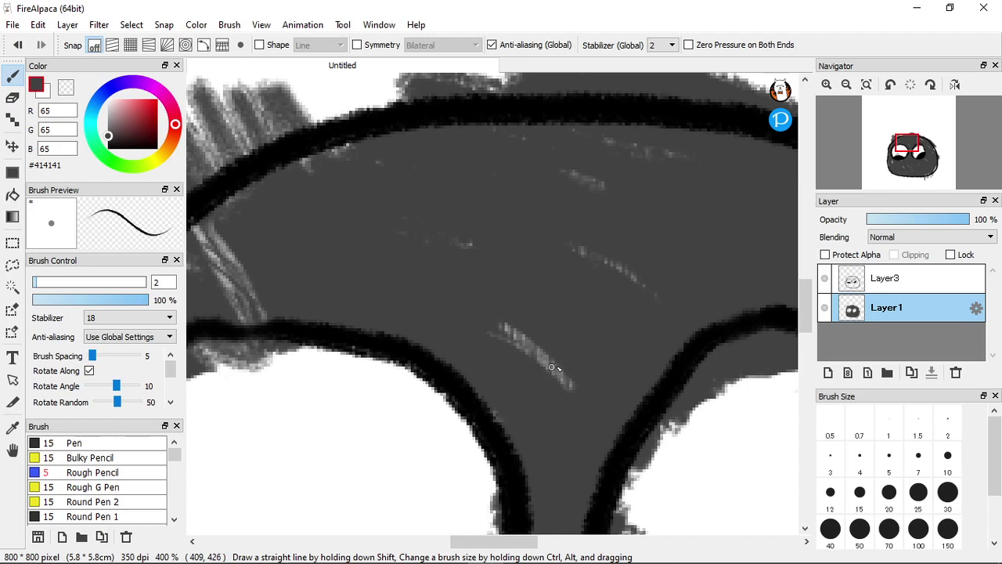
scroll(554, 388, "down", 3)
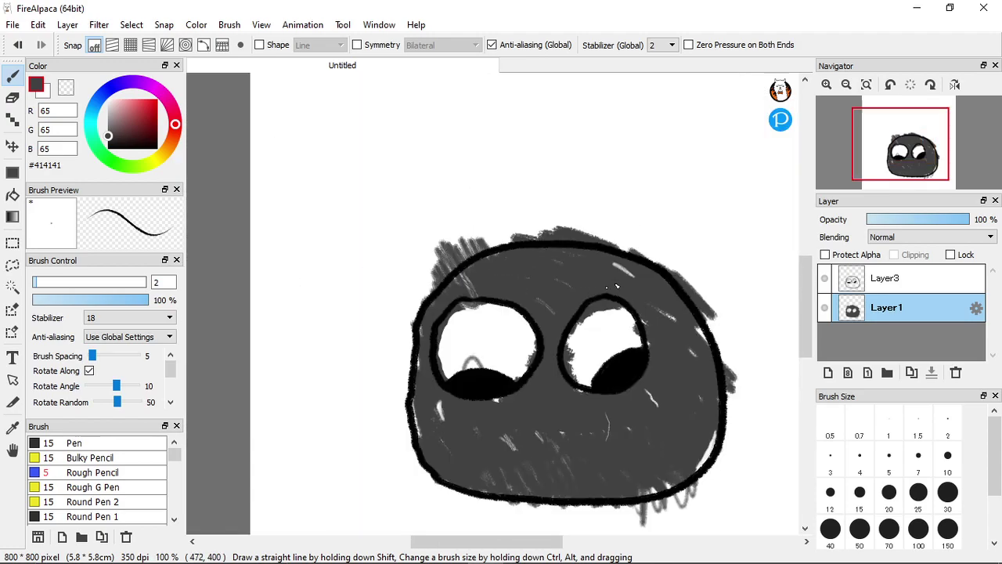
Draw thin dark grey strokes through the highlight above the right eye and the white patch along the head's lower-right edge
scroll(624, 313, "up", 3)
mouse_move(624, 313)
left_mouse_down()
mouse_move(598, 291)
mouse_move(643, 320)
mouse_move(619, 294)
mouse_move(628, 293)
mouse_move(551, 256)
mouse_move(560, 267)
mouse_move(549, 271)
mouse_move(634, 298)
left_mouse_up()
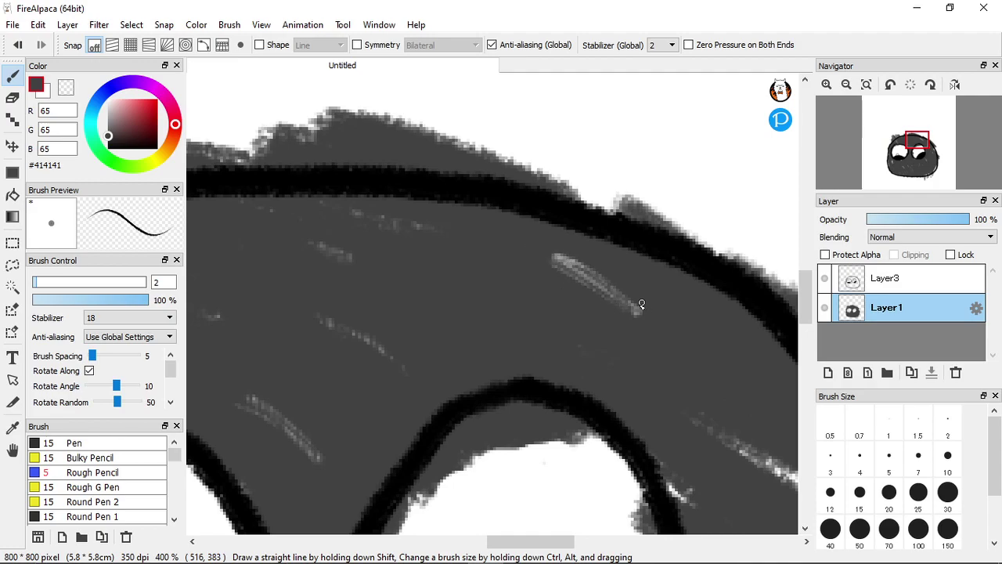
scroll(592, 284, "down", 3)
scroll(658, 510, "up", 2)
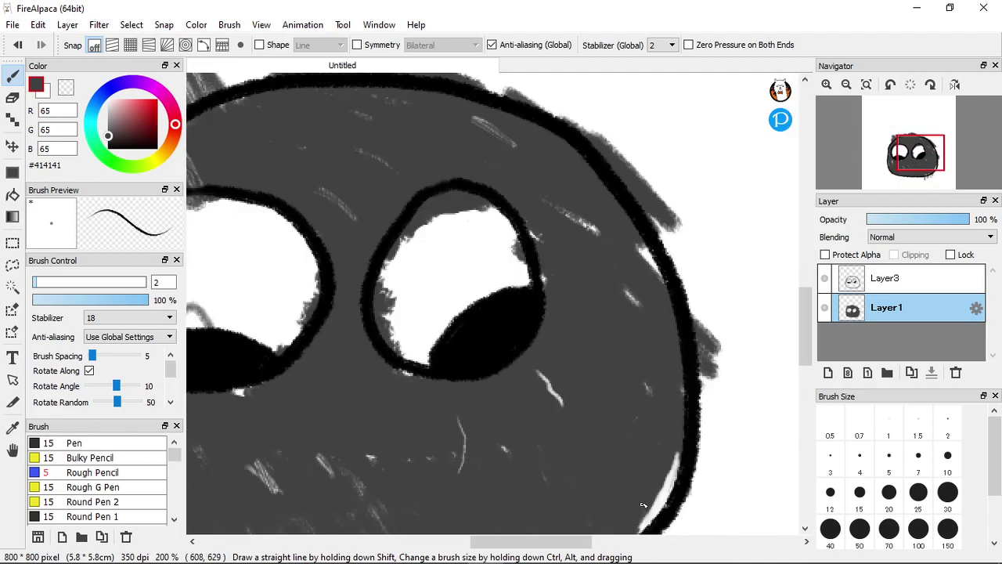
mouse_move(672, 461)
left_mouse_down()
mouse_move(648, 528)
mouse_move(685, 451)
mouse_move(674, 505)
mouse_move(644, 533)
mouse_move(693, 457)
mouse_move(642, 513)
left_mouse_up()
scroll(660, 514, "down", 2)
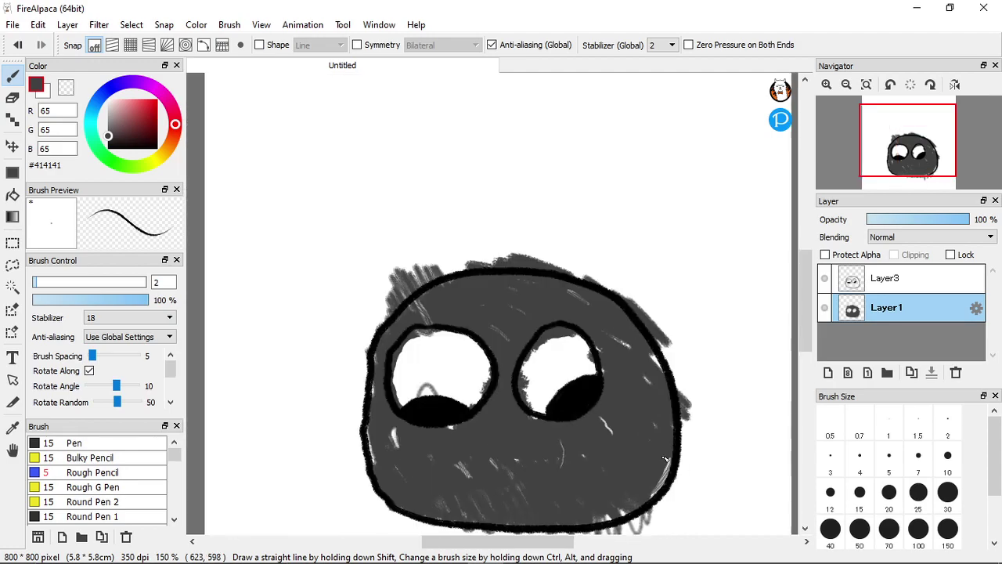
Undo the last thin grey strokes through the white patch along the head's lower-right edge
scroll(597, 526, "up", 1)
scroll(596, 527, "up", 2)
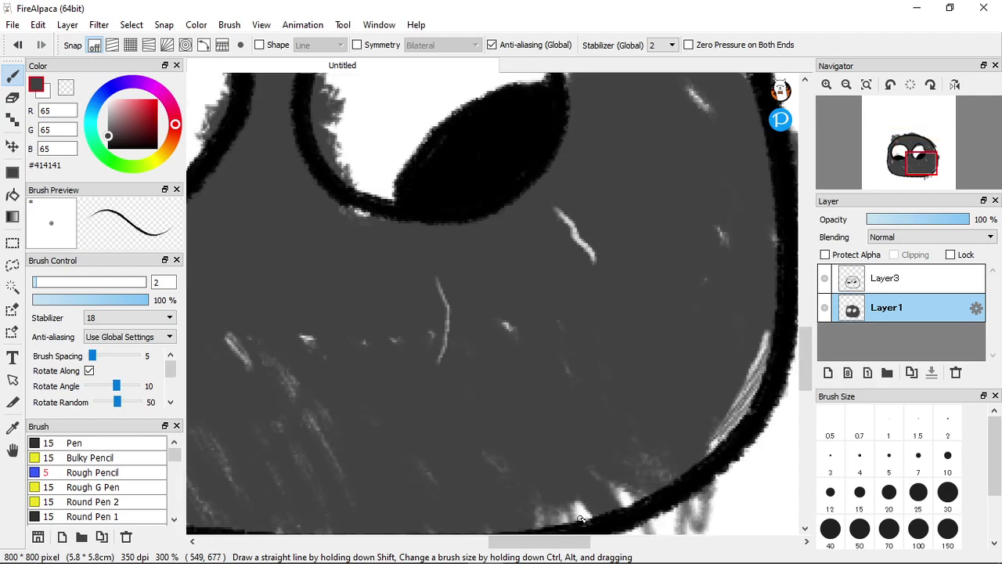
scroll(600, 454, "down", 2)
key("ctrl")
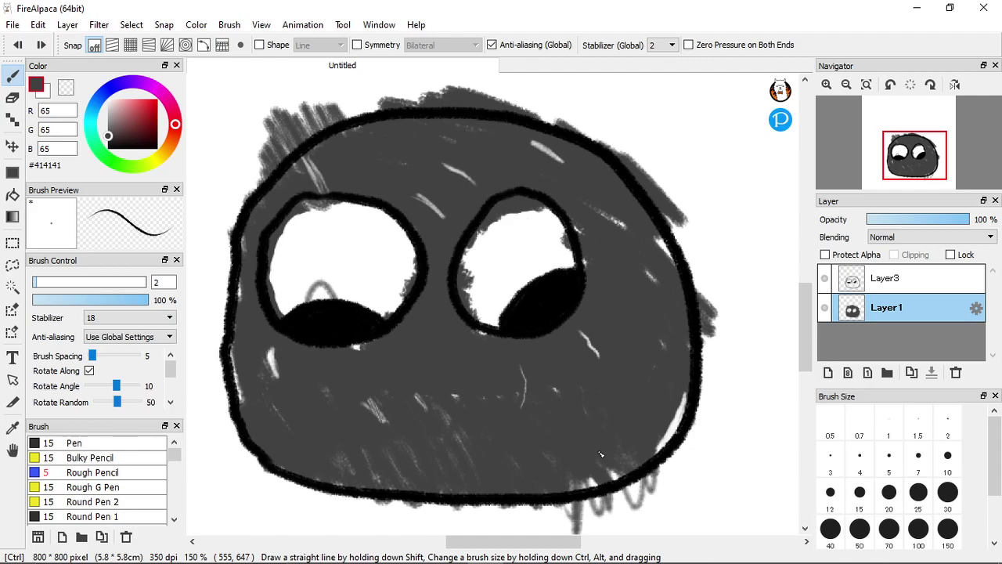
Draw thin dark grey strokes through the forehead highlights between the eyes and above the right eye
scroll(251, 202, "up", 4)
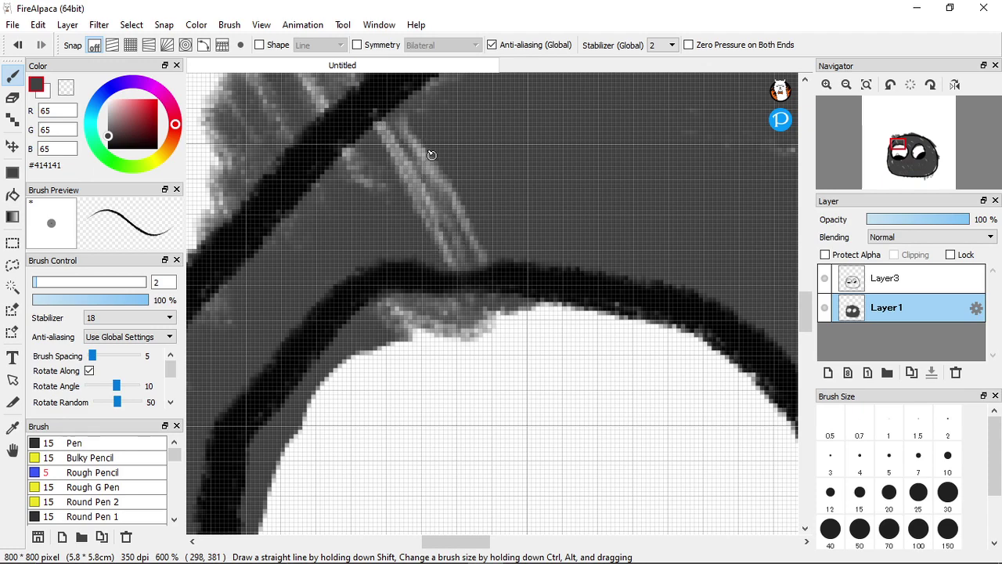
scroll(401, 136, "down", 4)
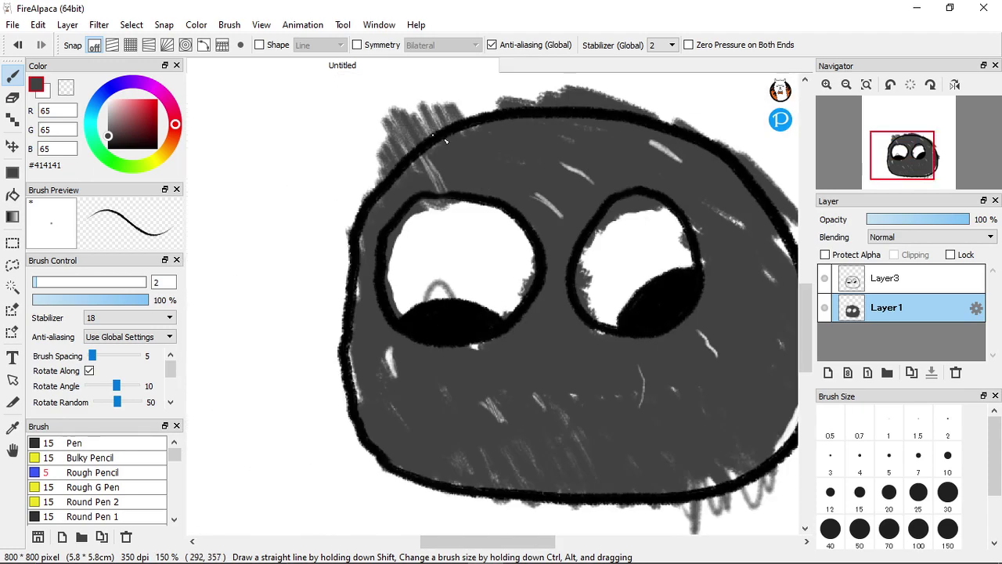
scroll(555, 186, "up", 1)
scroll(715, 133, "up", 2)
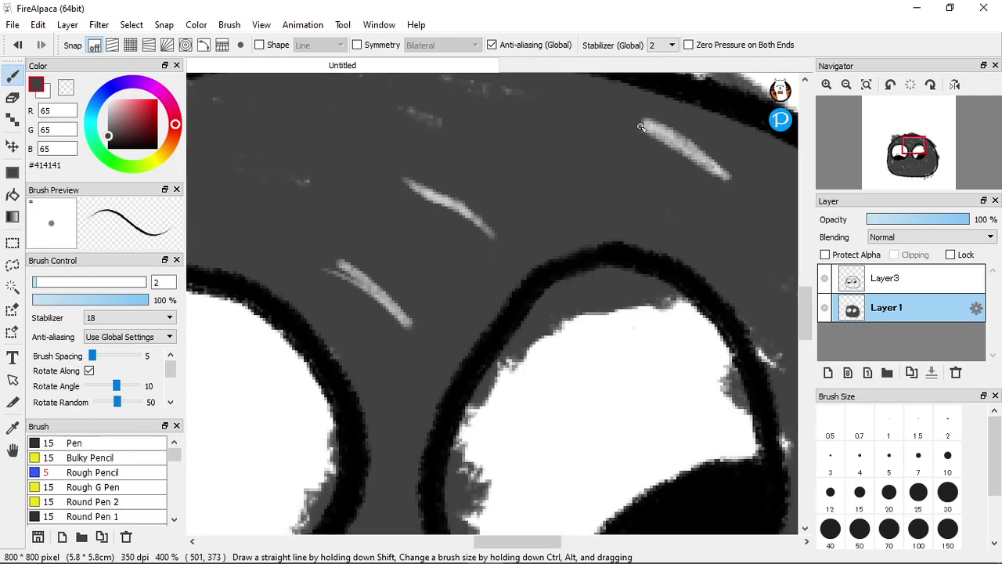
left_click_drag(407, 182, 490, 233)
mouse_move(397, 320)
left_mouse_down()
mouse_move(336, 266)
mouse_move(331, 249)
mouse_move(398, 315)
mouse_move(345, 285)
left_mouse_up()
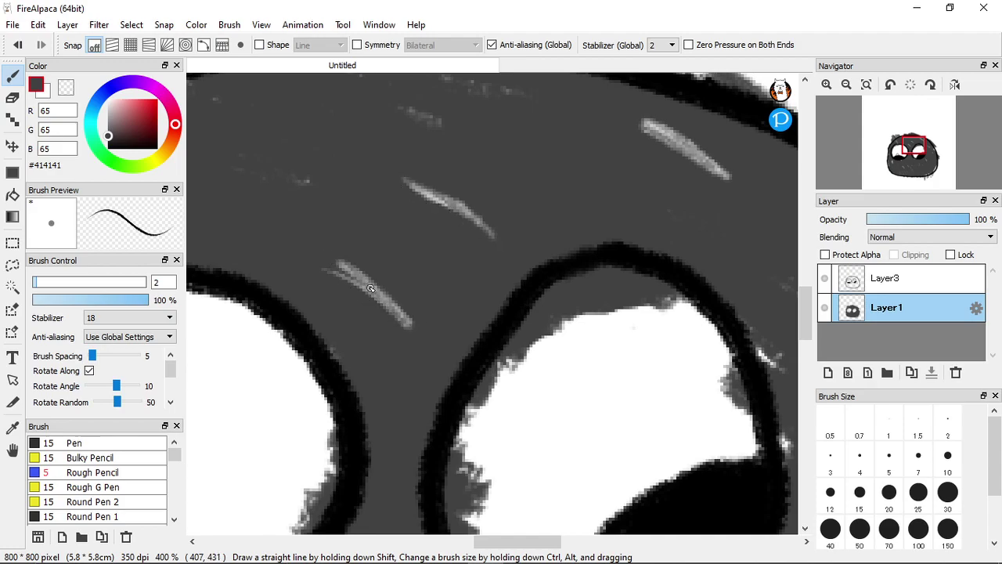
Split the white patches along the head's upper-right and lower-right edges with thin dark grey strokes
scroll(375, 294, "down", 4)
scroll(518, 380, "up", 4)
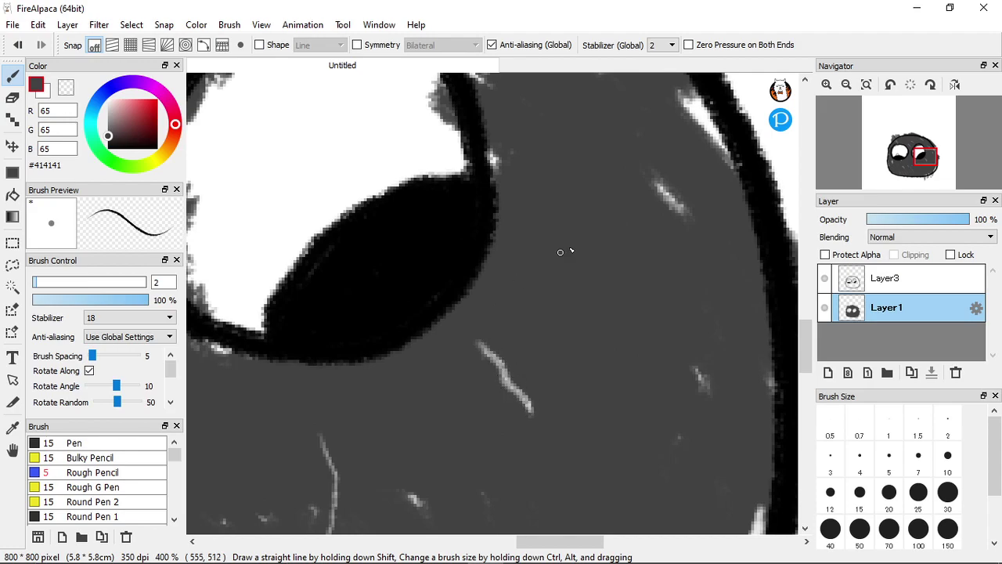
mouse_move(723, 169)
left_mouse_down()
mouse_move(690, 117)
mouse_move(704, 145)
mouse_move(697, 145)
left_mouse_up()
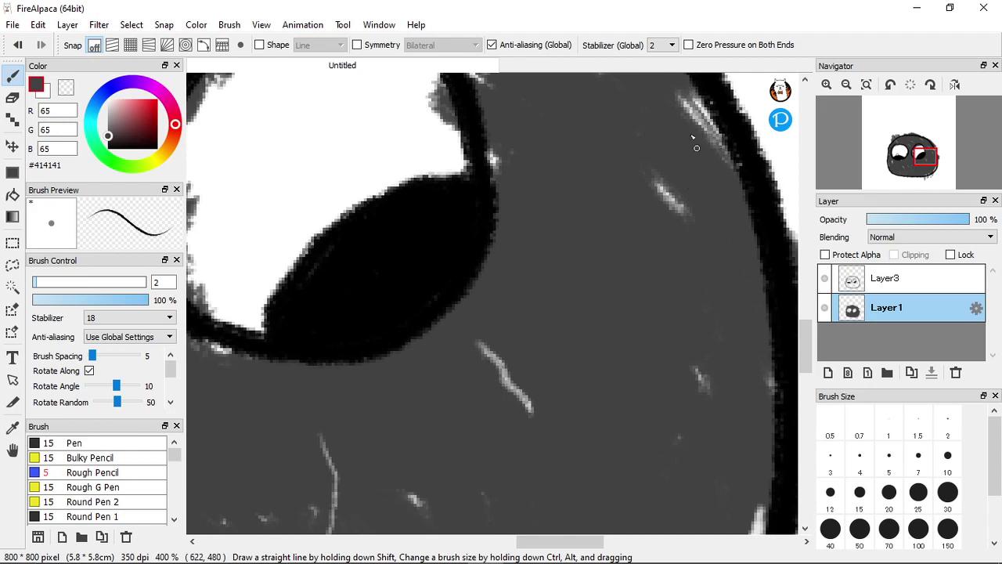
scroll(657, 174, "down", 2)
scroll(656, 235, "down", 2)
scroll(665, 290, "up", 3)
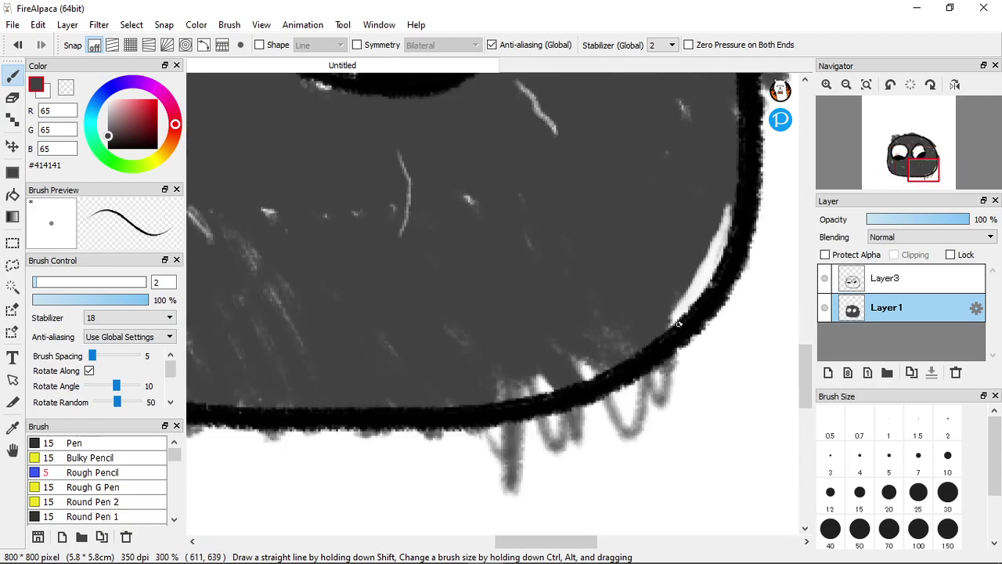
left_click_drag(721, 243, 732, 229)
mouse_move(707, 286)
left_mouse_down()
mouse_move(683, 302)
mouse_move(725, 230)
left_mouse_up()
scroll(673, 266, "down", 3)
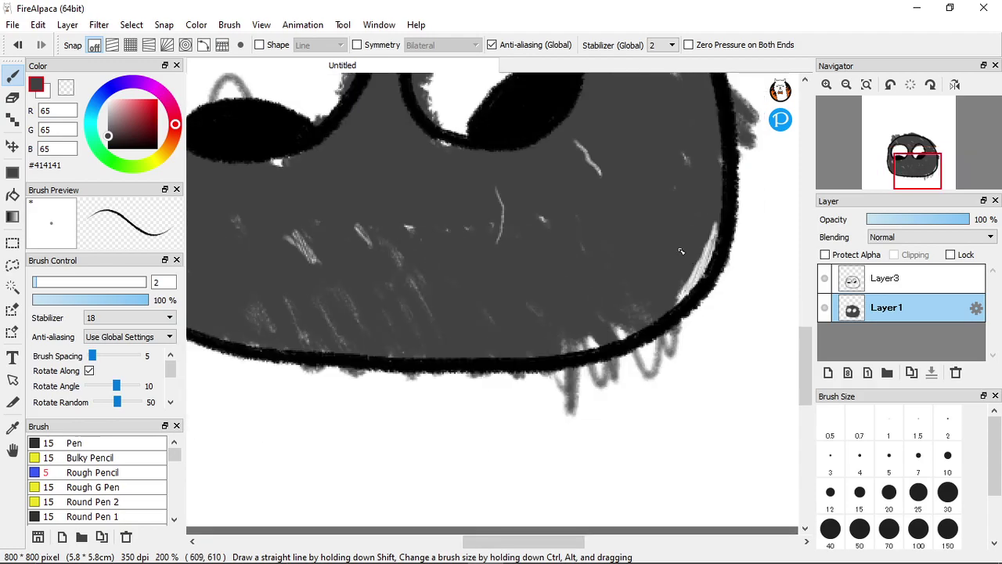
Break up the small white gaps inside the head's bottom outline, near the lower-right scribbles, with thin dark grey strokes
scroll(629, 249, "up", 1)
scroll(629, 249, "up", 2)
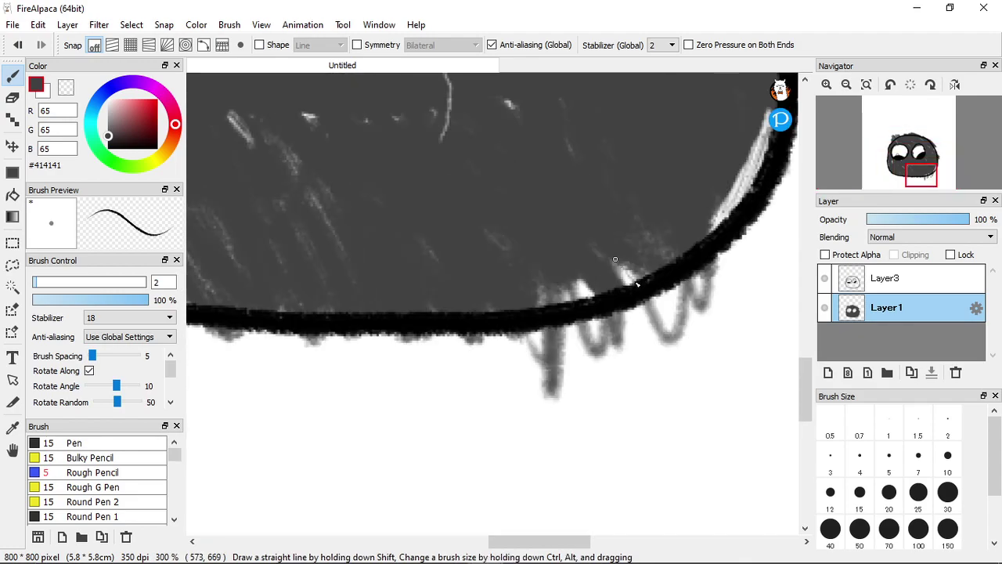
left_click_drag(581, 296, 569, 302)
scroll(526, 280, "down", 1)
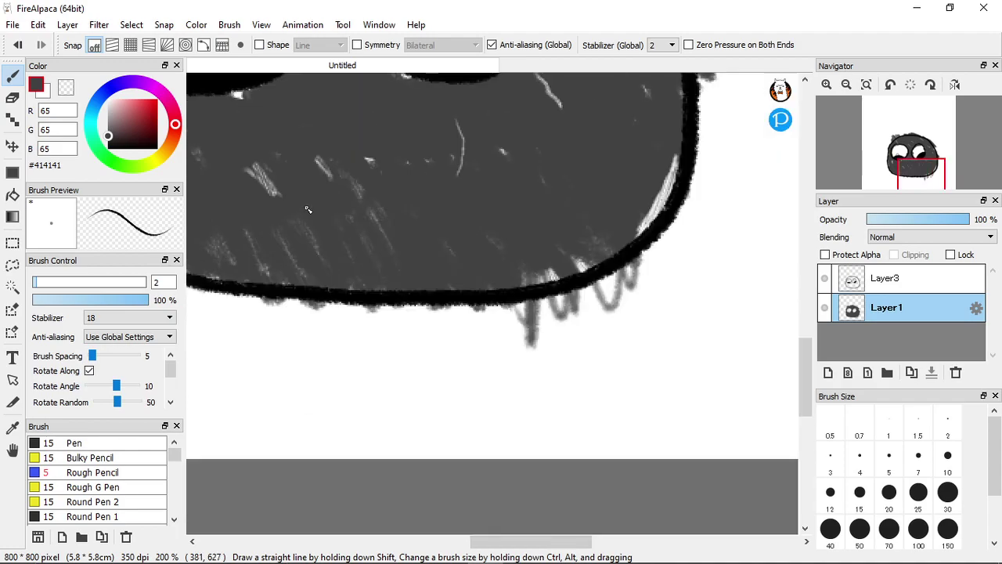
scroll(347, 240, "down", 3)
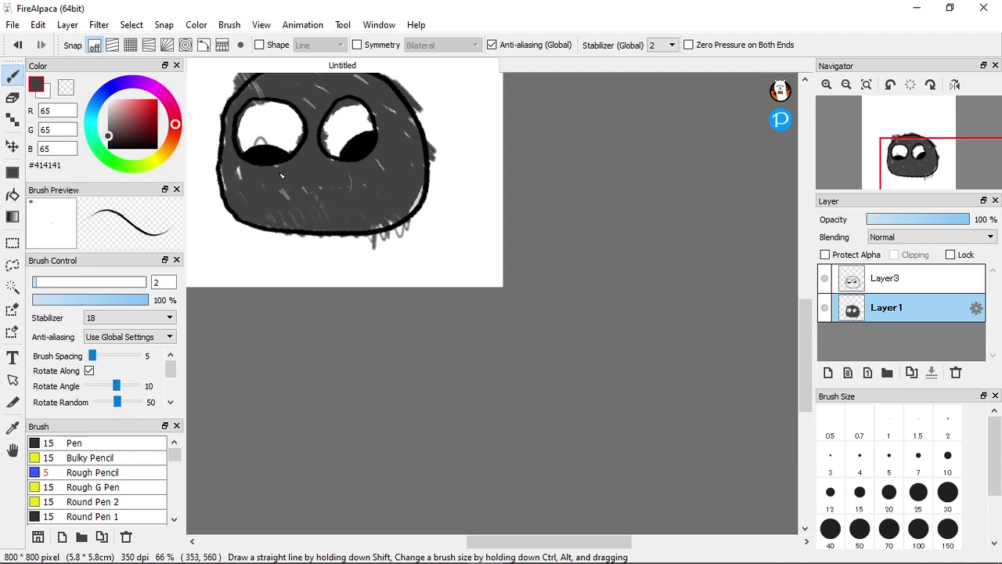
scroll(278, 164, "down", 2)
scroll(270, 141, "up", 1)
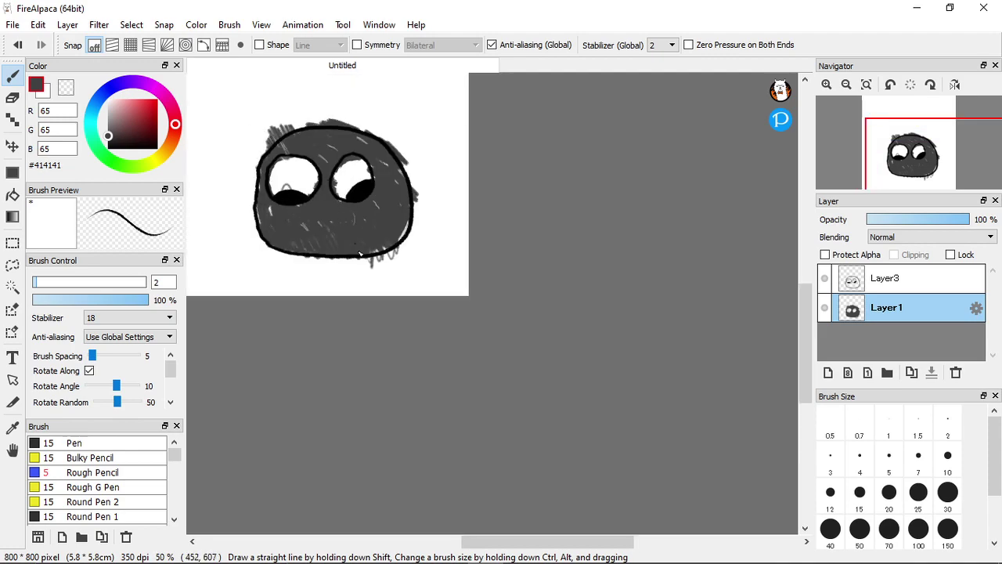
Add a new layer and move it below Layer1 for the background
left_click(827, 376)
left_click_drag(866, 309, 867, 345)
Browse the brush collection for a background texture, previewing Splash 4, Glitter (Light) [Add], stippling (Star) and Soft Crayon
scroll(136, 490, "down", 2)
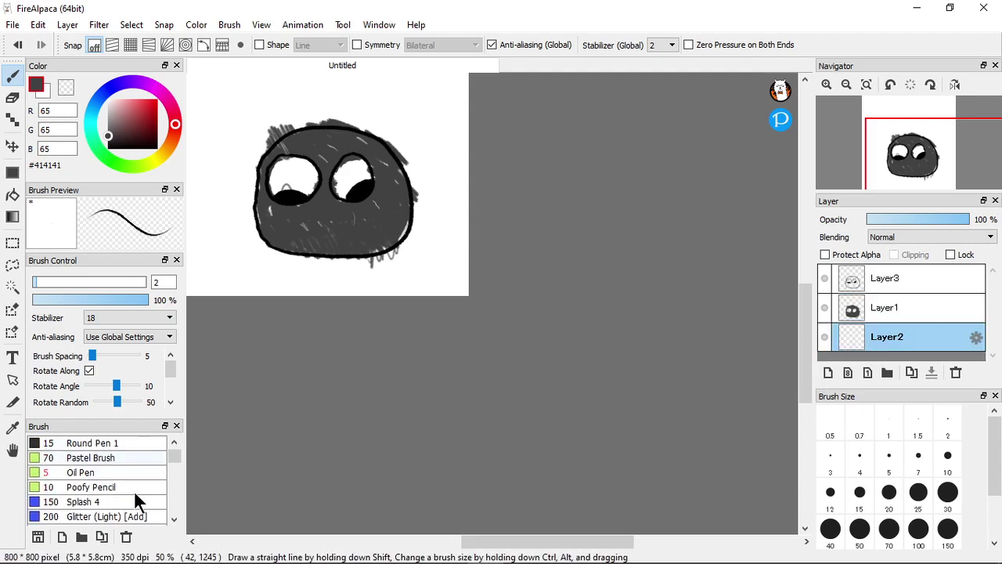
scroll(133, 490, "down", 1)
left_click(118, 475)
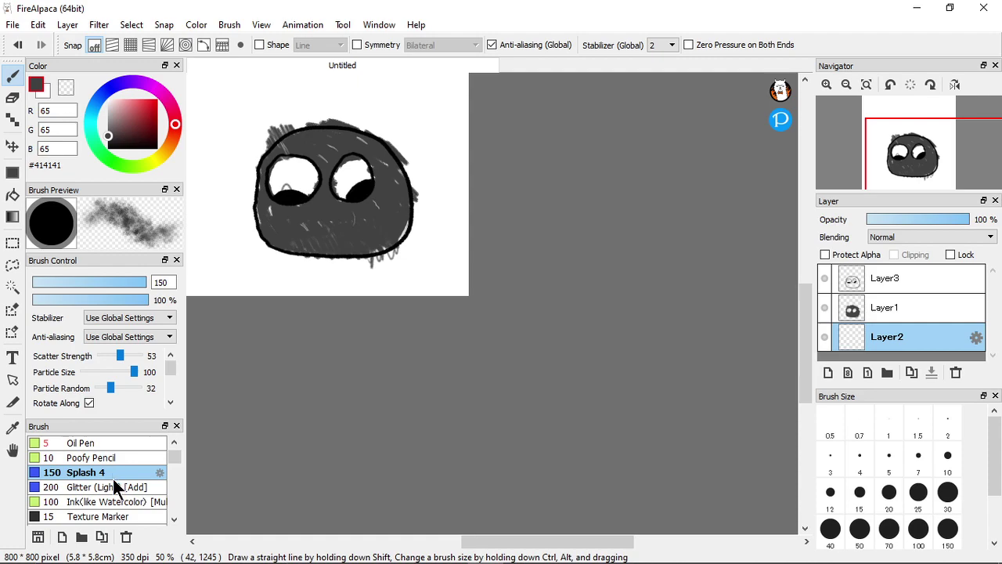
left_click(116, 487)
scroll(271, 327, "down", 3)
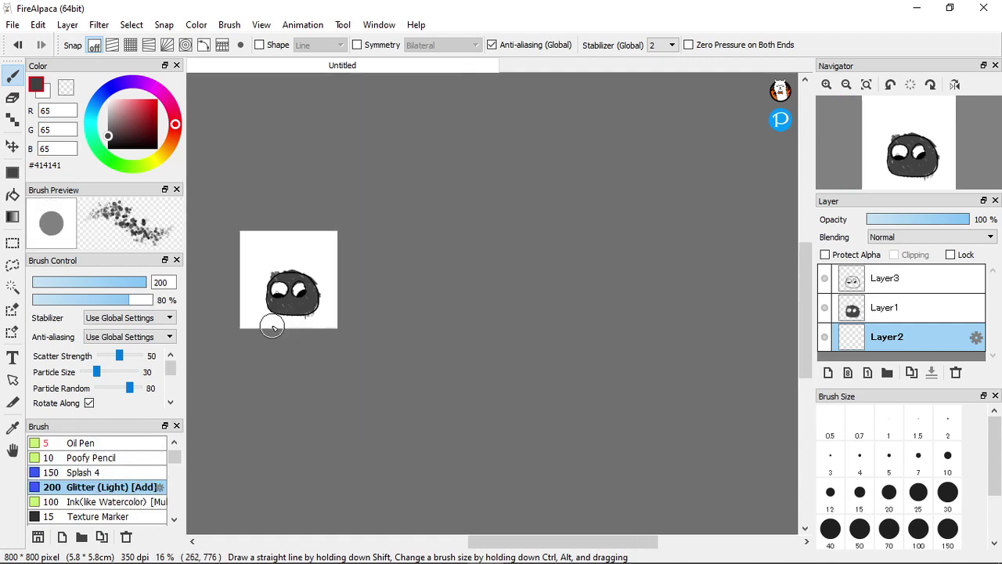
scroll(254, 309, "up", 3)
scroll(142, 486, "down", 1)
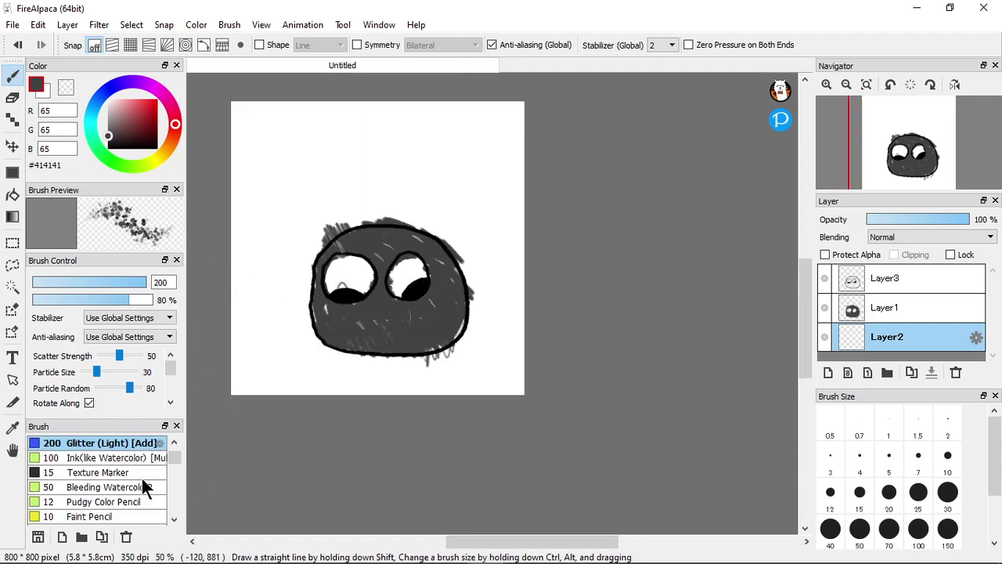
scroll(137, 477, "down", 2)
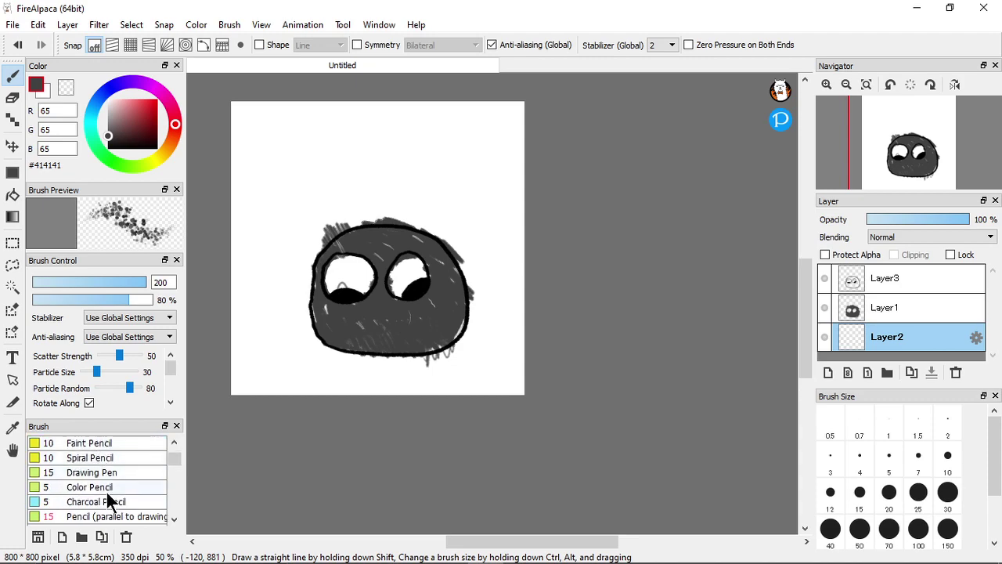
scroll(108, 491, "down", 3)
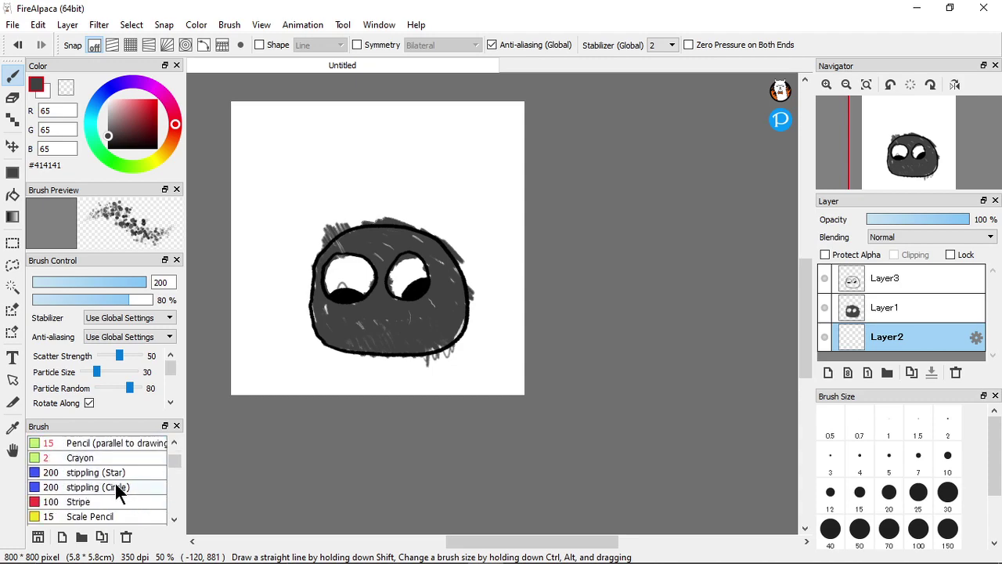
left_click(114, 481)
left_click(103, 473)
scroll(101, 469, "down", 1)
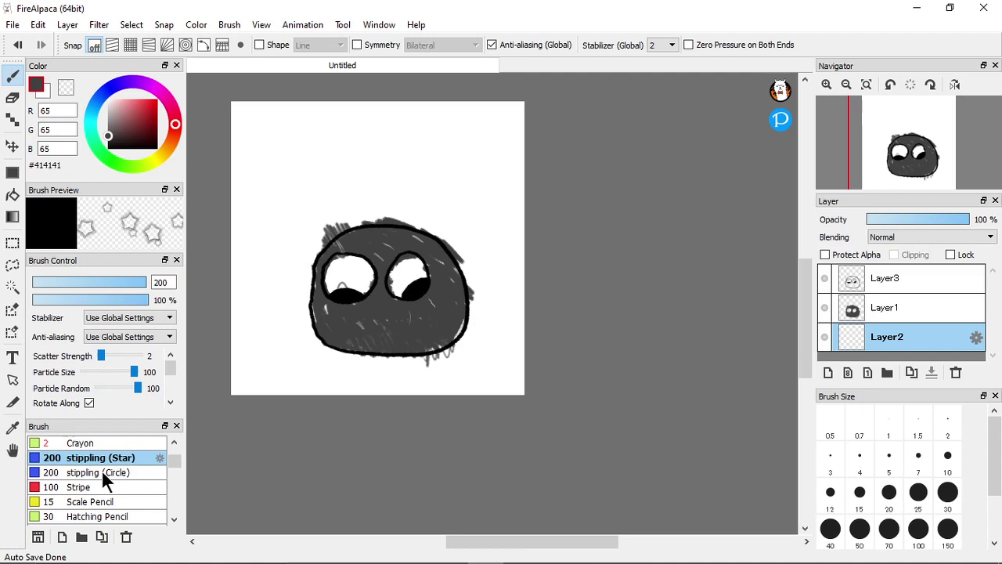
scroll(101, 469, "down", 1)
scroll(105, 473, "down", 2)
scroll(114, 486, "down", 3)
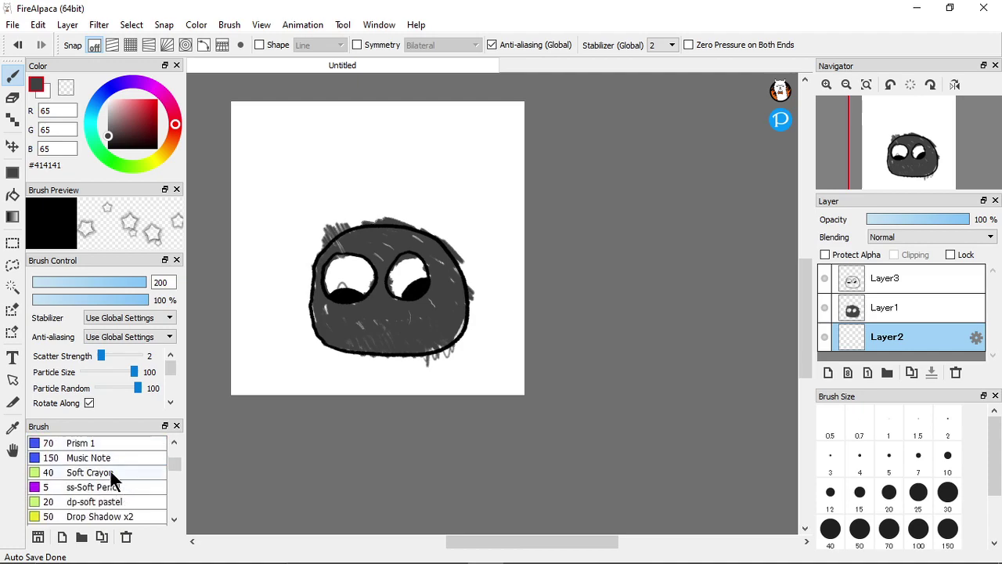
left_click(109, 472)
scroll(112, 475, "down", 2)
scroll(112, 474, "down", 6)
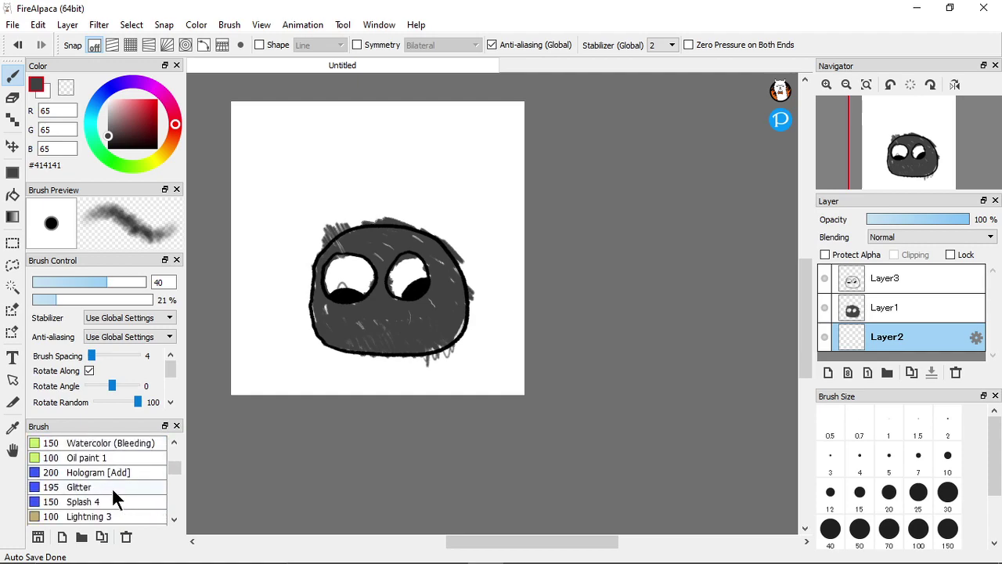
Choose the Glitter brush and set the colour to medium blue #305CA4
left_click(86, 490)
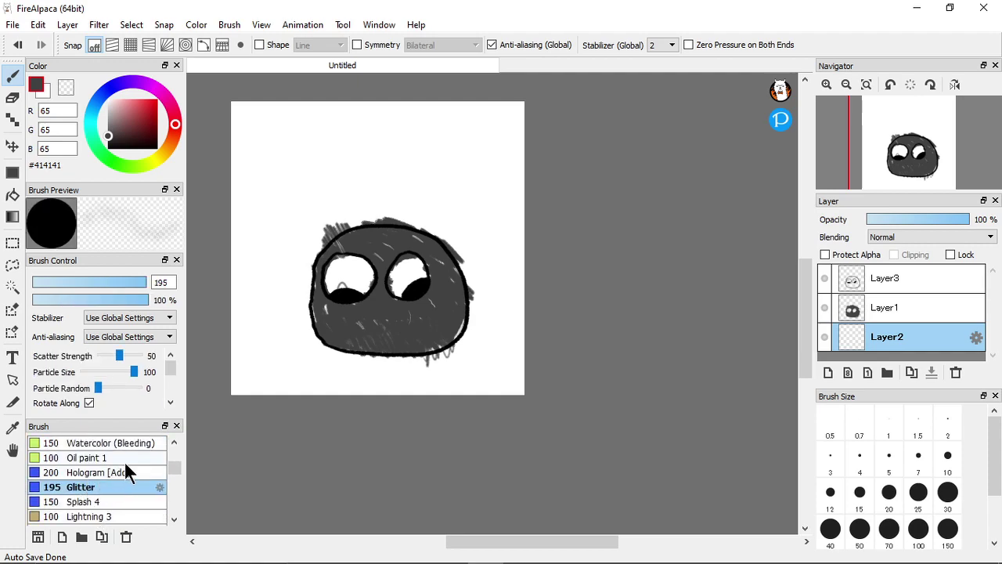
left_click(98, 98)
left_click(138, 109)
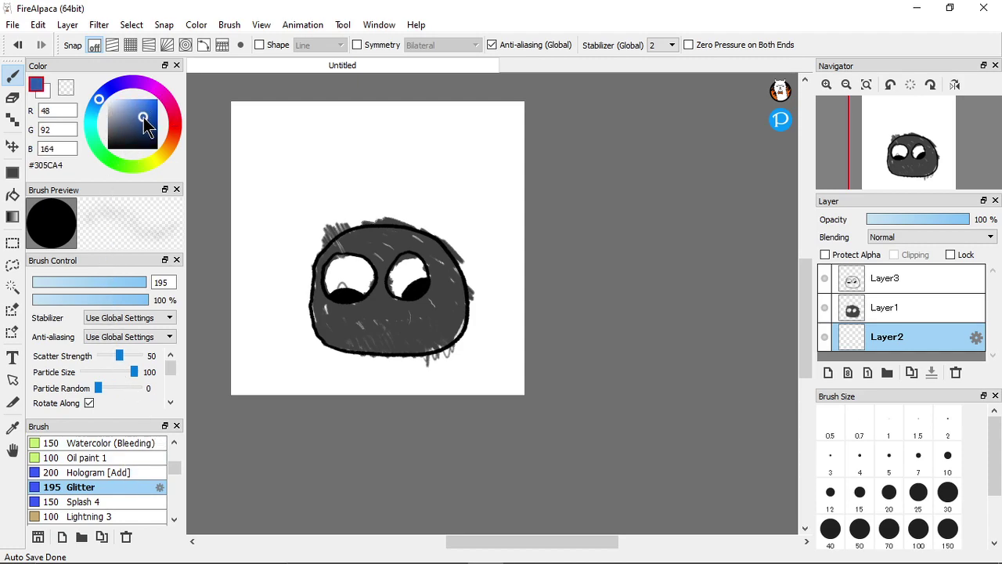
Try spraying blue Glitter over the background around the head on Layer2, undoing each attempt
mouse_move(345, 181)
left_mouse_down()
mouse_move(530, 216)
mouse_move(270, 221)
mouse_move(526, 255)
mouse_move(304, 225)
mouse_move(441, 265)
mouse_move(272, 246)
mouse_move(428, 290)
mouse_move(331, 274)
mouse_move(397, 311)
mouse_move(291, 295)
mouse_move(441, 361)
mouse_move(280, 329)
mouse_move(432, 374)
mouse_move(250, 358)
mouse_move(332, 367)
mouse_move(264, 344)
mouse_move(319, 310)
mouse_move(236, 327)
mouse_move(273, 293)
mouse_move(557, 214)
left_mouse_up()
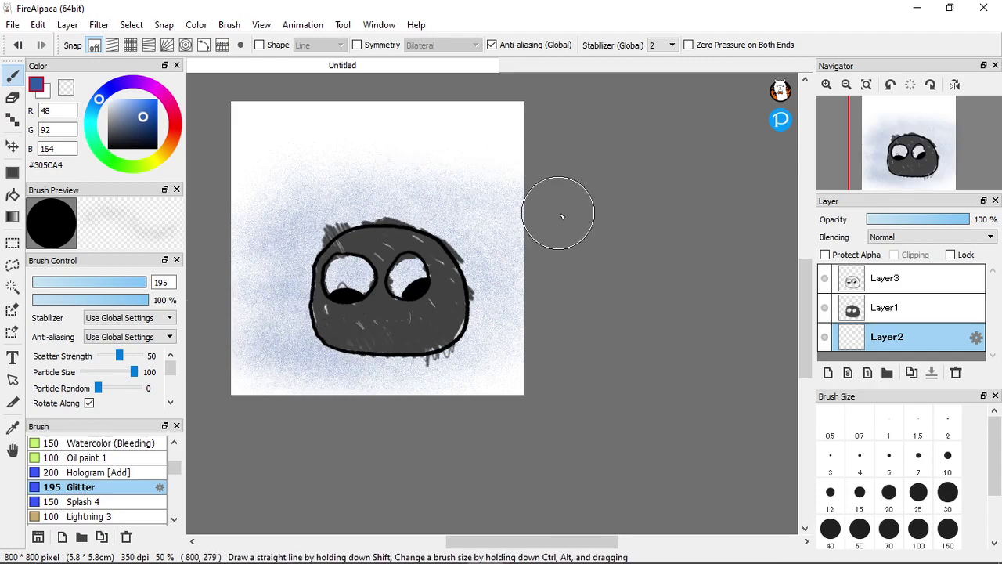
scroll(448, 281, "down", 1)
scroll(381, 227, "up", 1)
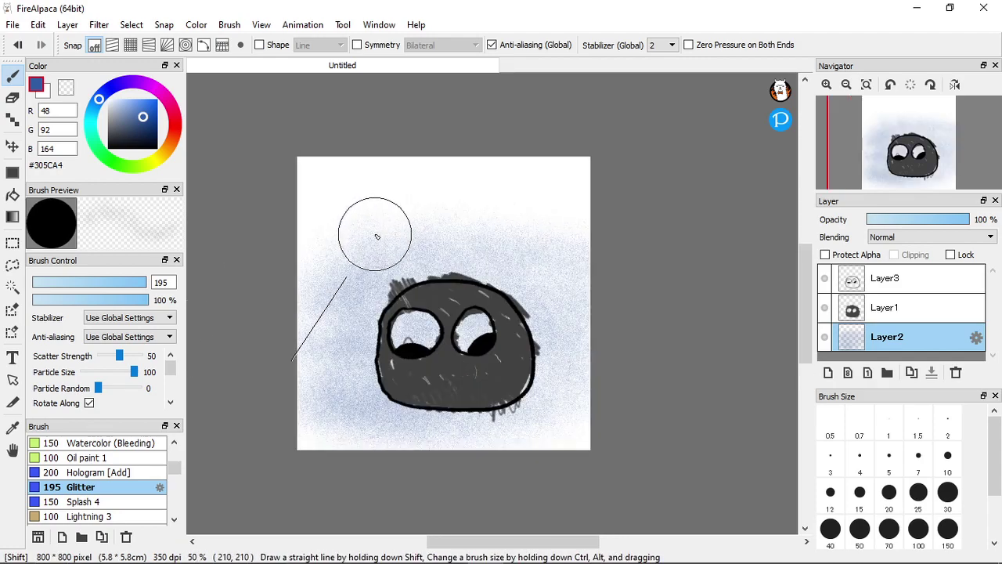
key("ctrl+z")
mouse_move(318, 168)
left_mouse_down()
mouse_move(612, 201)
mouse_move(274, 215)
mouse_move(563, 229)
mouse_move(452, 244)
mouse_move(358, 273)
mouse_move(644, 282)
mouse_move(308, 296)
mouse_move(520, 285)
mouse_move(323, 316)
mouse_move(538, 311)
mouse_move(324, 327)
mouse_move(609, 328)
mouse_move(247, 360)
mouse_move(498, 349)
mouse_move(494, 360)
mouse_move(286, 399)
mouse_move(593, 387)
mouse_move(237, 429)
mouse_move(568, 420)
mouse_move(392, 437)
mouse_move(421, 448)
mouse_move(509, 408)
left_mouse_up()
key("ctrl+z")
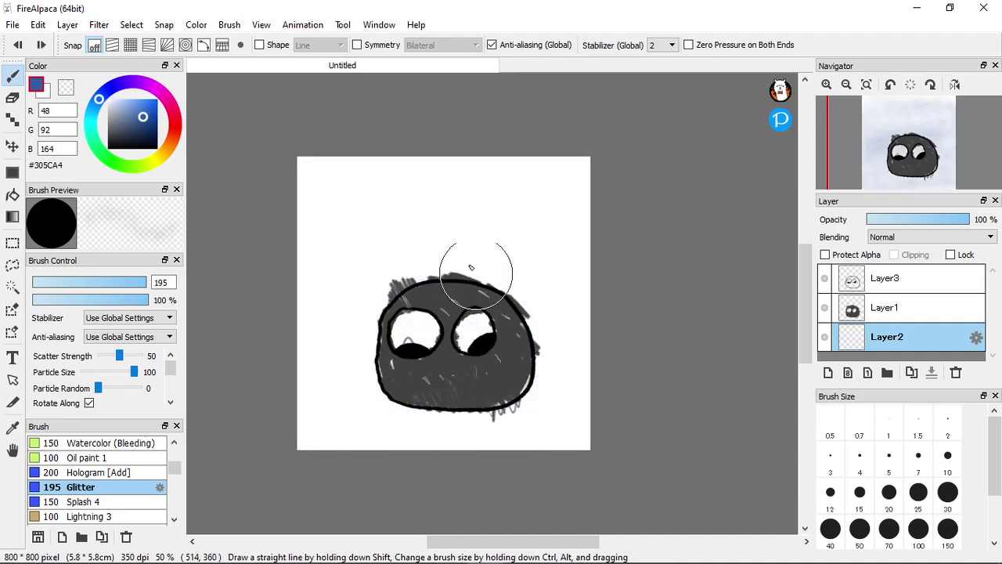
mouse_move(600, 228)
left_mouse_down()
mouse_move(574, 207)
mouse_move(528, 191)
mouse_move(437, 186)
mouse_move(471, 174)
mouse_move(587, 290)
mouse_move(456, 258)
mouse_move(436, 313)
mouse_move(340, 267)
mouse_move(393, 383)
mouse_move(346, 380)
mouse_move(438, 468)
mouse_move(476, 376)
mouse_move(437, 364)
mouse_move(324, 380)
left_mouse_up()
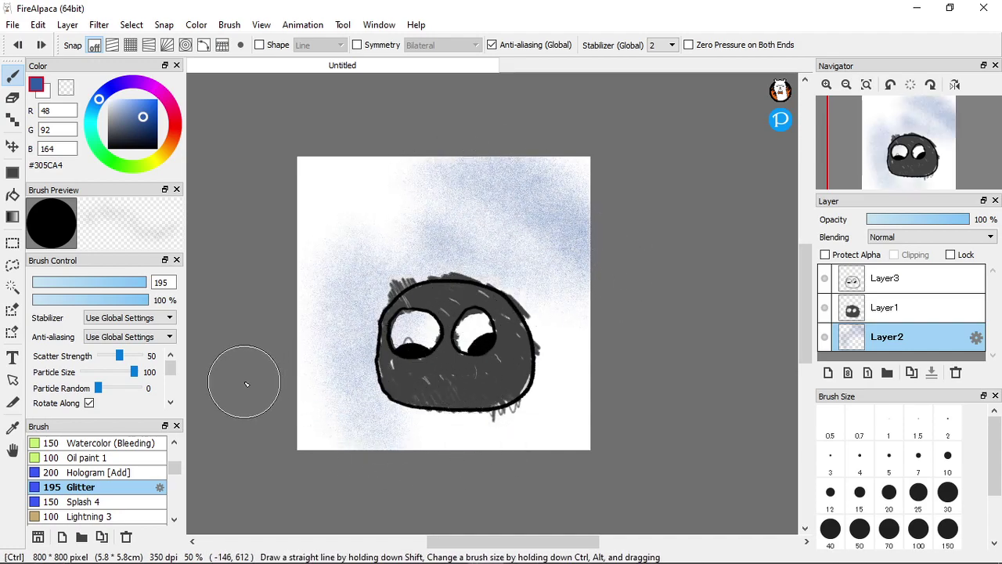
key("ctrl+z")
Try spraying the background with the Glitter brush's Scatter Strength at 100, and undo the spray
left_click_drag(123, 358, 143, 355)
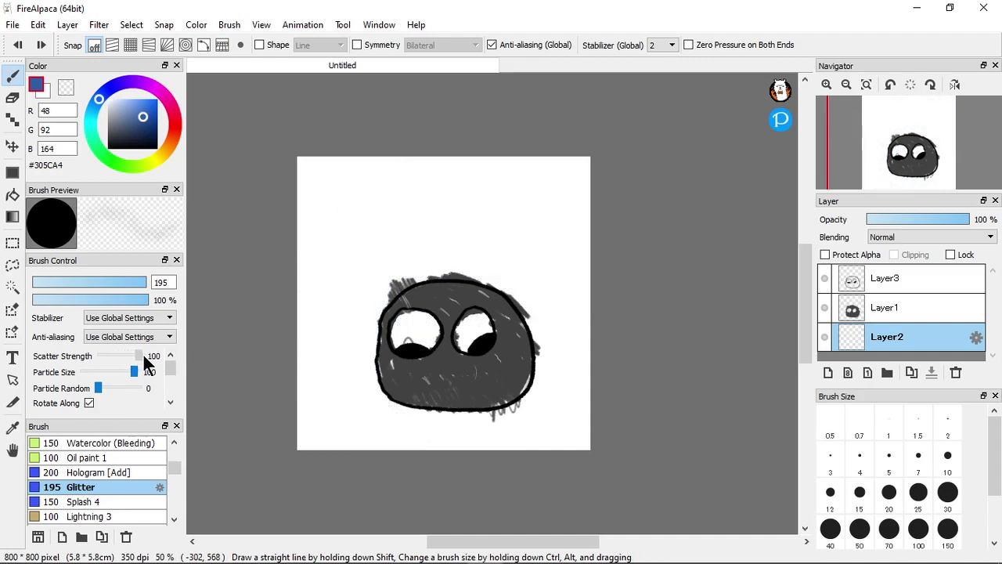
mouse_move(608, 191)
left_mouse_down()
mouse_move(600, 225)
mouse_move(468, 222)
mouse_move(449, 255)
mouse_move(414, 275)
mouse_move(368, 271)
mouse_move(313, 310)
mouse_move(362, 434)
mouse_move(440, 433)
mouse_move(495, 372)
mouse_move(554, 392)
mouse_move(542, 398)
mouse_move(576, 348)
mouse_move(462, 258)
left_mouse_up()
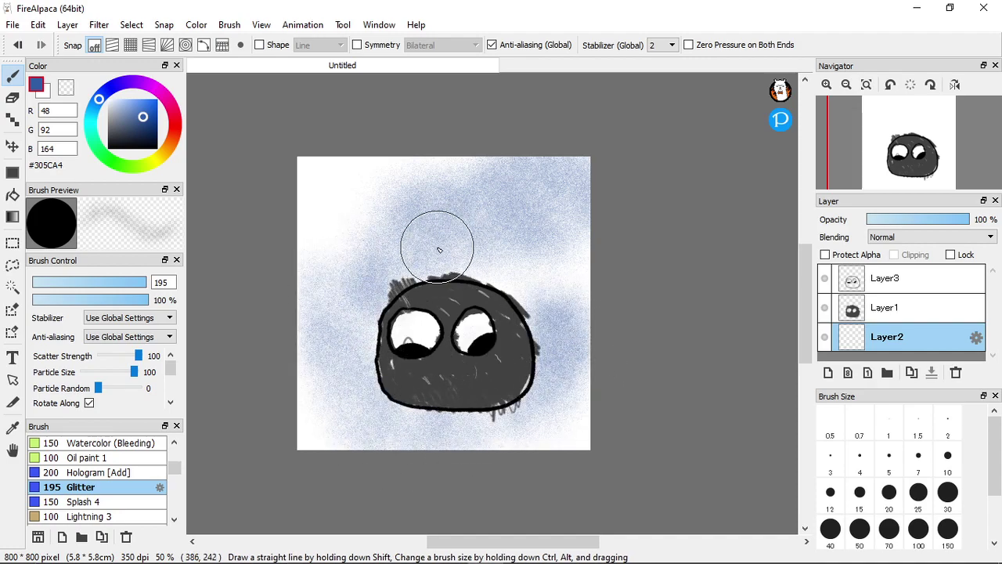
key("ctrl+z")
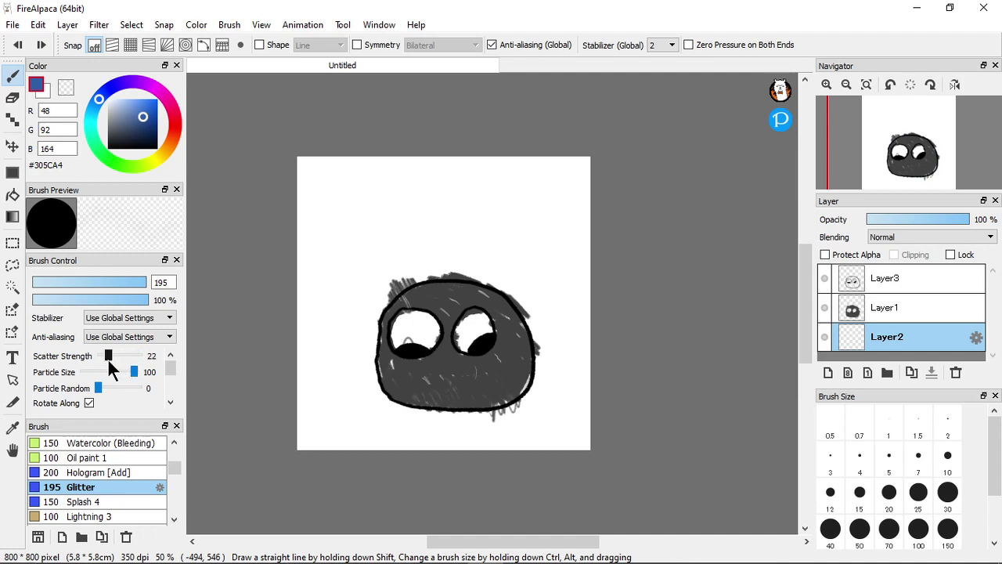
Set the Glitter brush's Scatter Strength to 33 and spray light blue speckles over the background behind the head
left_click_drag(112, 357, 114, 357)
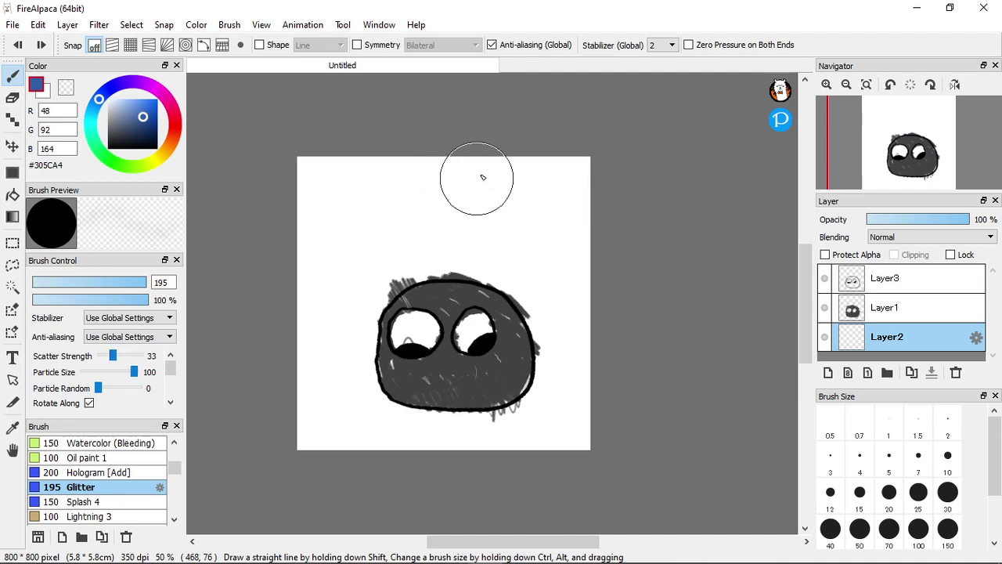
mouse_move(498, 152)
left_mouse_down()
mouse_move(615, 239)
mouse_move(415, 161)
mouse_move(613, 269)
mouse_move(376, 183)
mouse_move(571, 292)
mouse_move(434, 229)
mouse_move(409, 259)
mouse_move(474, 289)
left_mouse_up()
mouse_move(394, 335)
left_mouse_down()
mouse_move(324, 376)
mouse_move(486, 435)
mouse_move(510, 313)
mouse_move(416, 303)
left_mouse_up()
scroll(416, 302, "down", 3)
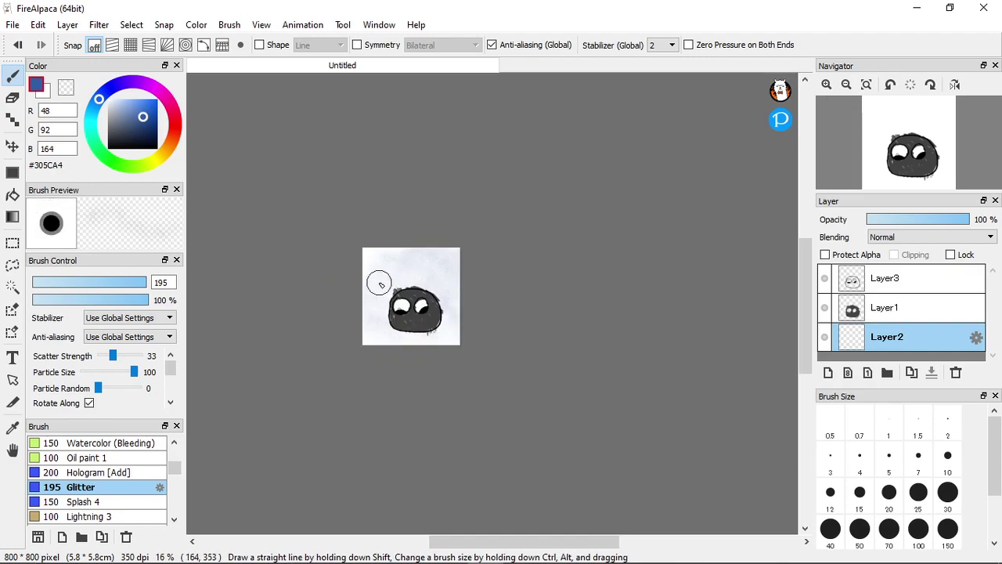
scroll(381, 282, "up", 5)
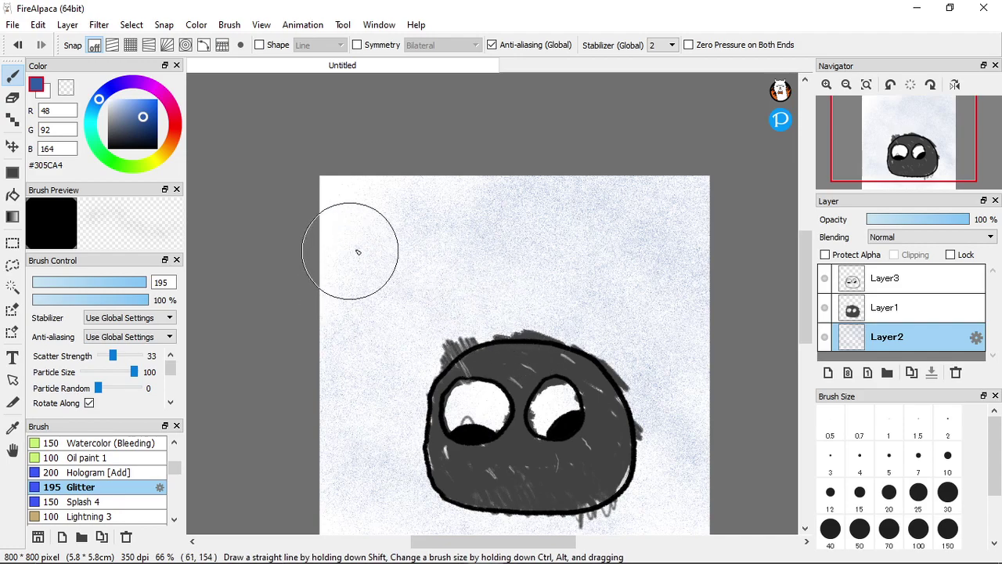
Remove the light blue speckles from Layer2 and try a fresh blue Glitter spray around the head, undoing that attempt
key("Delete")
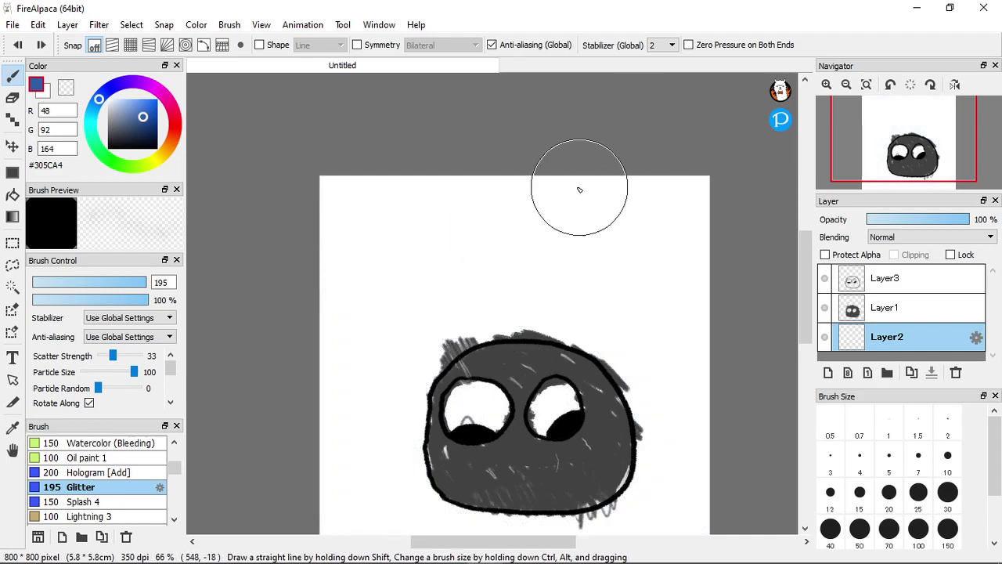
mouse_move(651, 203)
left_mouse_down()
mouse_move(681, 247)
mouse_move(458, 197)
mouse_move(733, 336)
mouse_move(459, 281)
mouse_move(605, 319)
mouse_move(609, 355)
mouse_move(427, 332)
mouse_move(632, 388)
mouse_move(371, 393)
mouse_move(625, 460)
mouse_move(571, 520)
left_mouse_up()
scroll(571, 519, "down", 2)
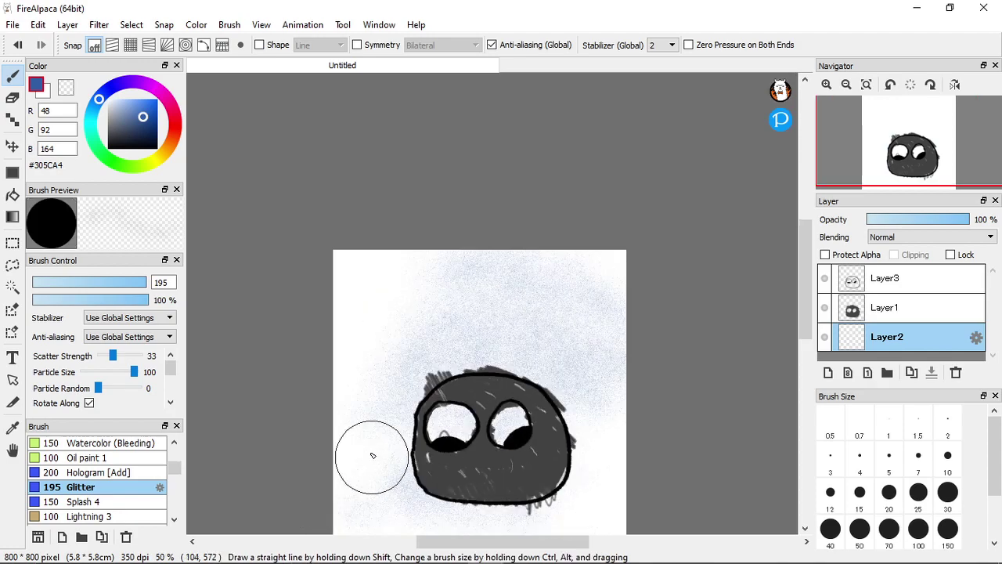
scroll(410, 432, "up", 1)
key("ctrl+z")
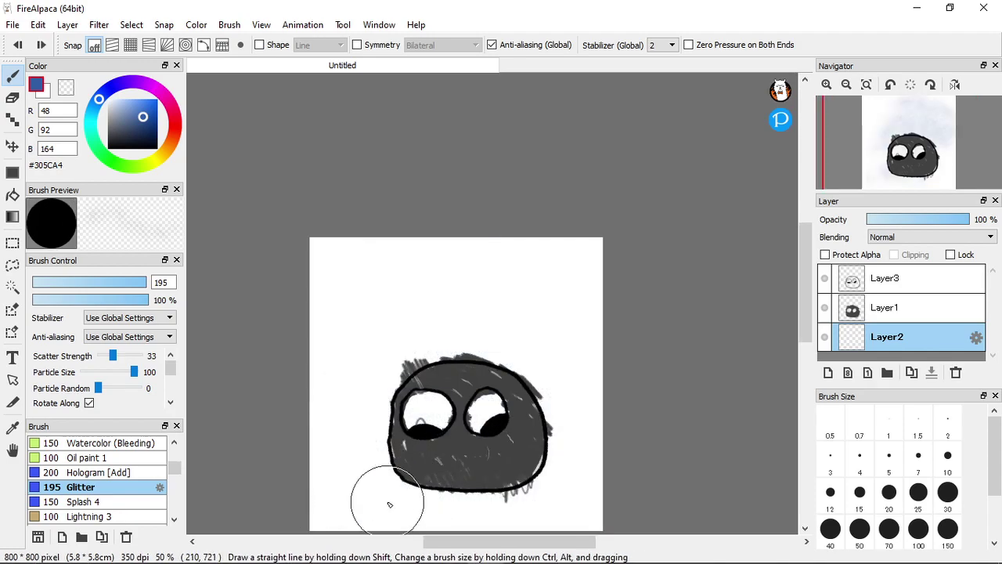
Try two more blue Glitter sprays above, beside and below the head, removing each one from Layer2
mouse_move(425, 501)
left_mouse_down()
mouse_move(376, 497)
mouse_move(472, 509)
mouse_move(447, 500)
mouse_move(407, 458)
left_mouse_up()
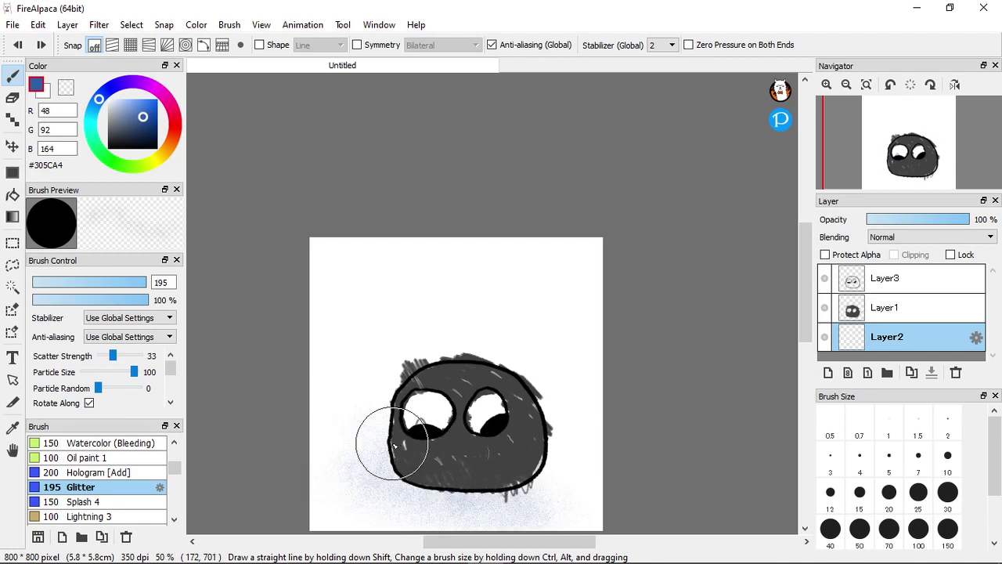
mouse_move(384, 373)
left_mouse_down()
mouse_move(563, 408)
mouse_move(483, 399)
mouse_move(451, 361)
mouse_move(602, 413)
mouse_move(401, 318)
mouse_move(617, 396)
mouse_move(447, 313)
mouse_move(600, 362)
mouse_move(422, 316)
mouse_move(613, 357)
mouse_move(437, 343)
left_mouse_up()
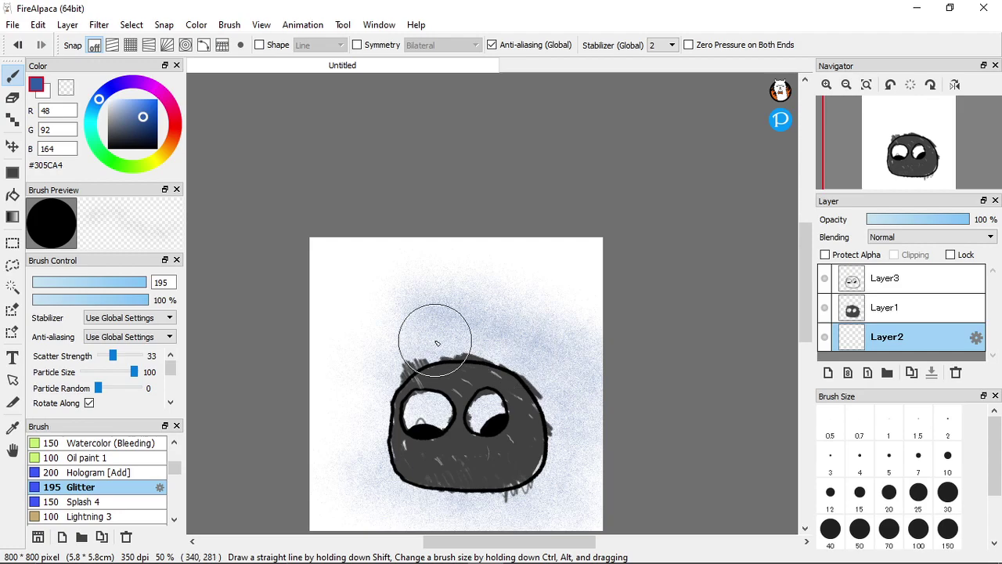
key("Delete")
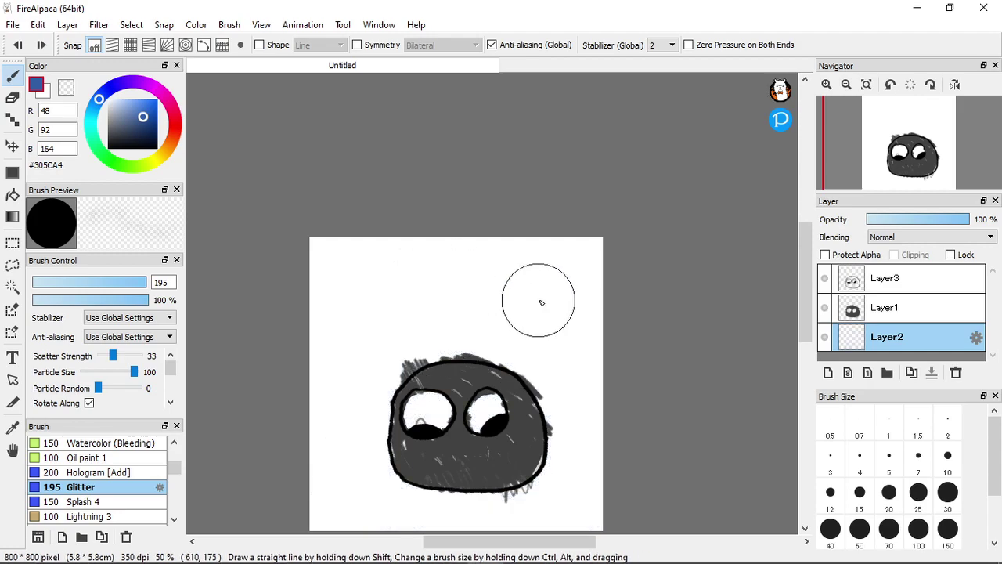
mouse_move(578, 305)
left_mouse_down()
mouse_move(609, 331)
mouse_move(515, 291)
mouse_move(571, 353)
mouse_move(473, 339)
mouse_move(499, 378)
left_mouse_up()
mouse_move(404, 436)
left_mouse_down()
mouse_move(344, 489)
mouse_move(338, 545)
left_mouse_up()
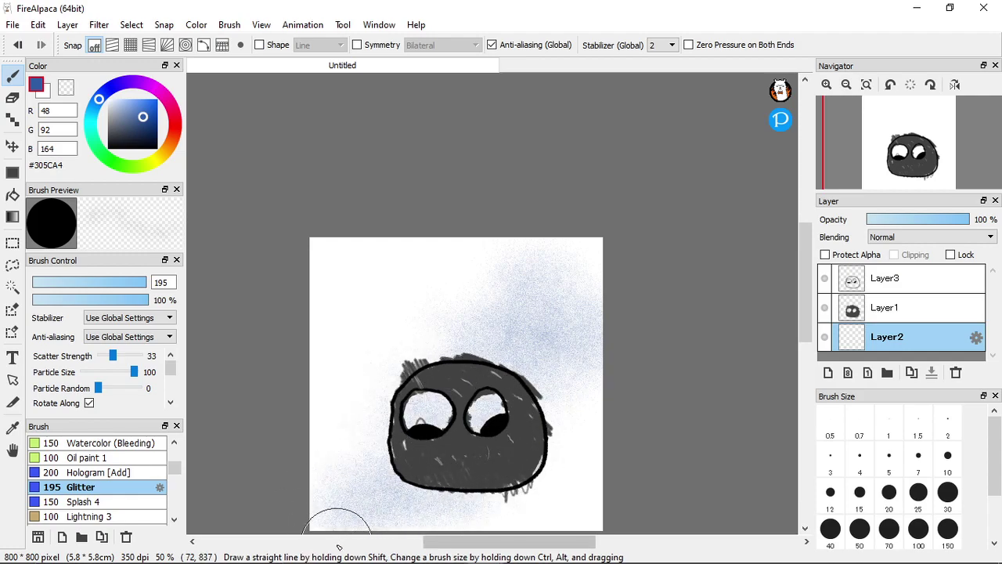
key("Delete")
Spray blue Glitter speckles on Layer2 in a diagonal cloud from the canvas's upper right, behind the head, to its lower left
mouse_move(384, 518)
left_mouse_down()
mouse_move(443, 517)
mouse_move(371, 431)
mouse_move(478, 481)
mouse_move(555, 459)
mouse_move(479, 367)
mouse_move(545, 350)
mouse_move(625, 364)
mouse_move(500, 282)
mouse_move(451, 313)
mouse_move(495, 393)
mouse_move(364, 381)
mouse_move(413, 514)
mouse_move(341, 479)
left_mouse_up()
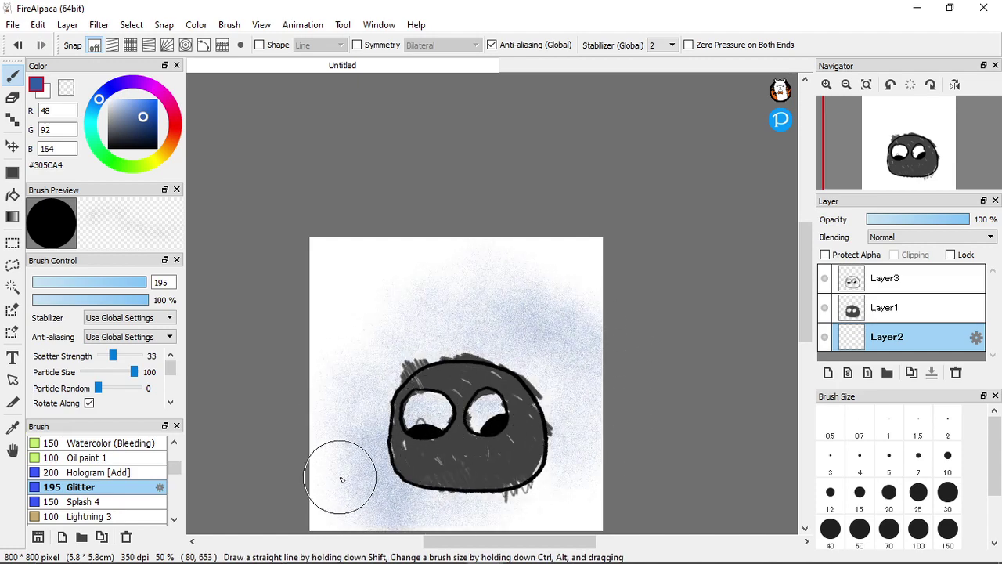
scroll(291, 197, "down", 2)
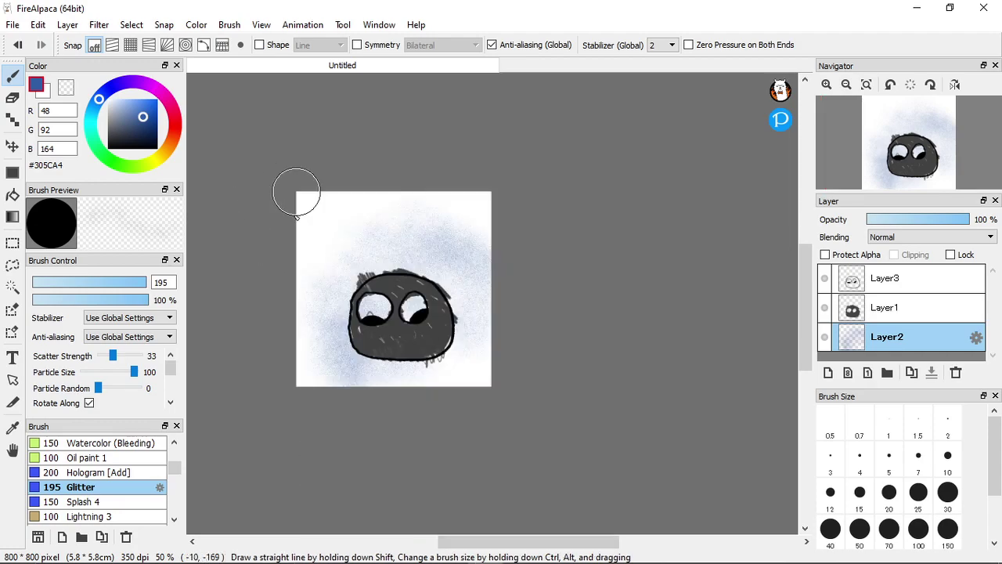
Set the colour to red #D94030 and spray Glitter speckles over the blue cloud and the white area beside and below the head
scroll(279, 250, "up", 2)
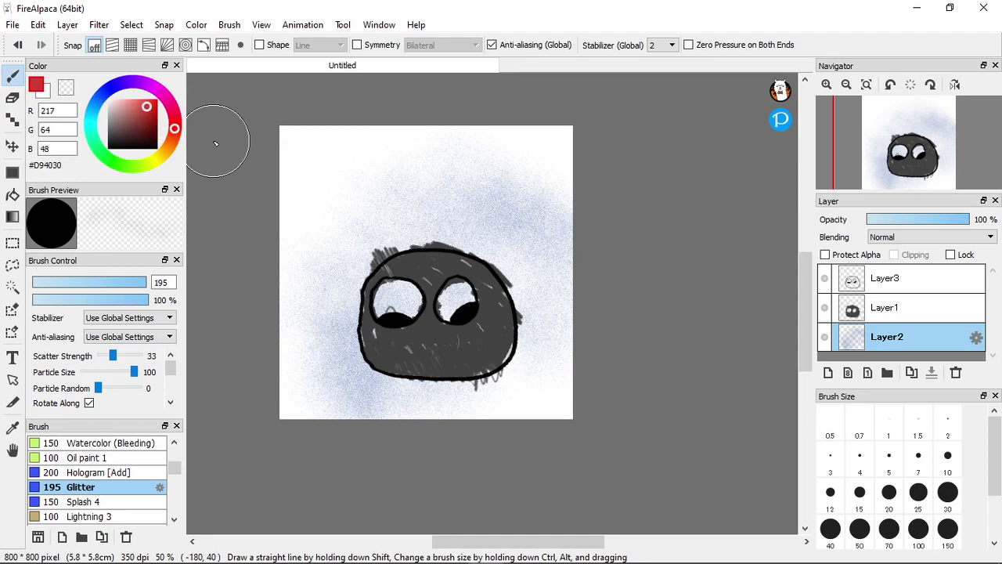
mouse_move(509, 220)
left_mouse_down()
mouse_move(549, 258)
mouse_move(446, 255)
left_mouse_up()
left_click_drag(379, 347, 312, 380)
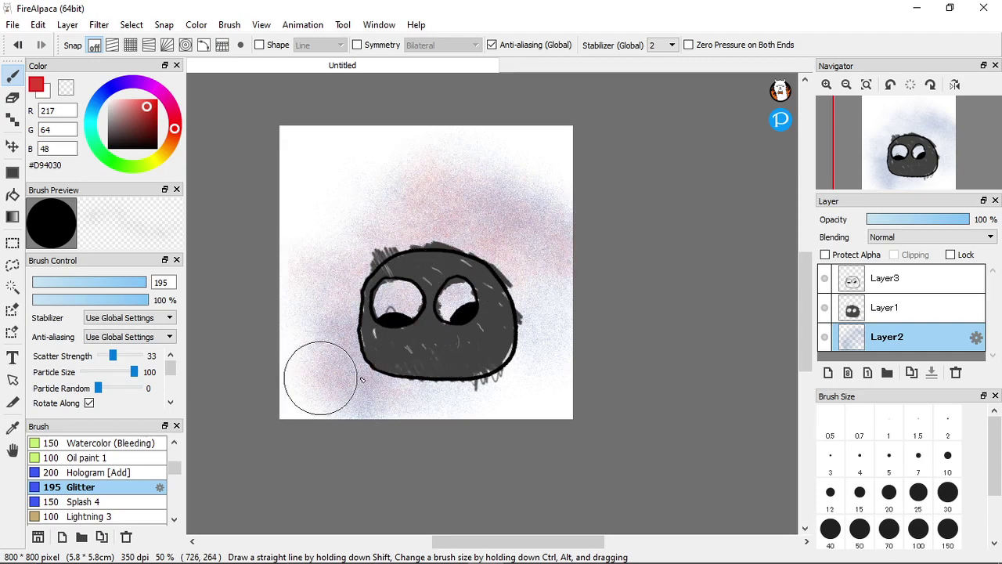
left_click_drag(548, 261, 476, 220)
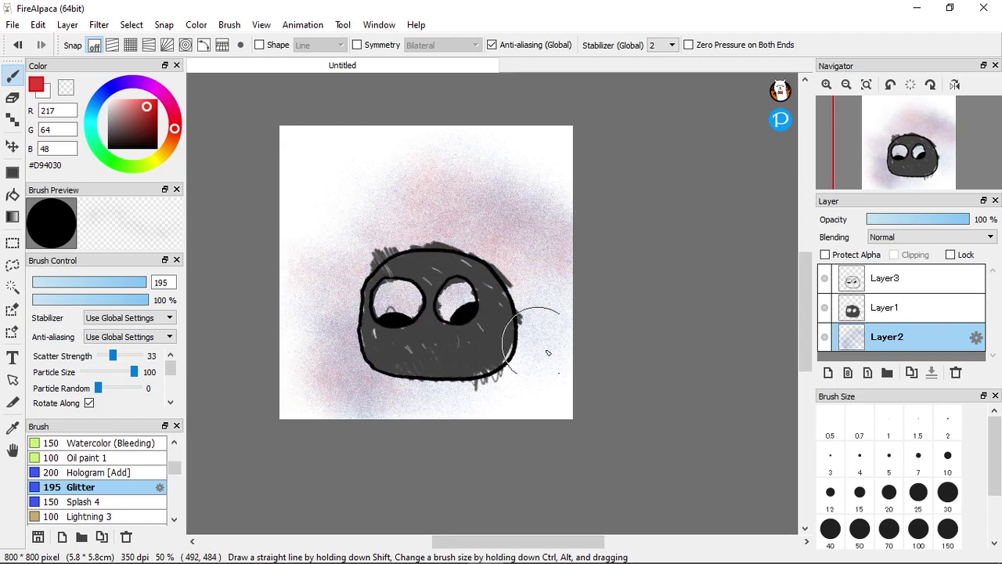
mouse_move(574, 333)
left_mouse_down()
mouse_move(492, 304)
mouse_move(575, 403)
mouse_move(447, 402)
left_mouse_up()
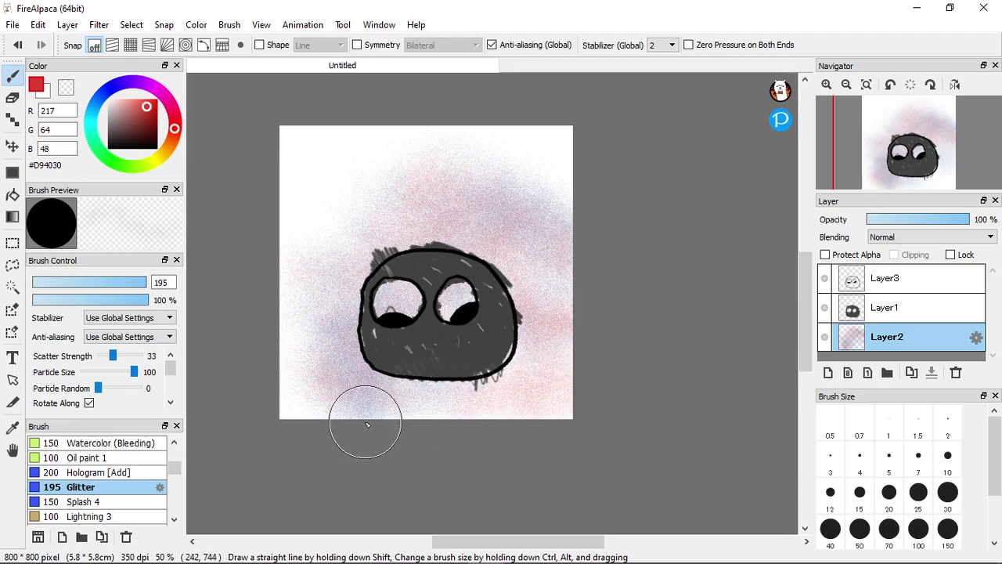